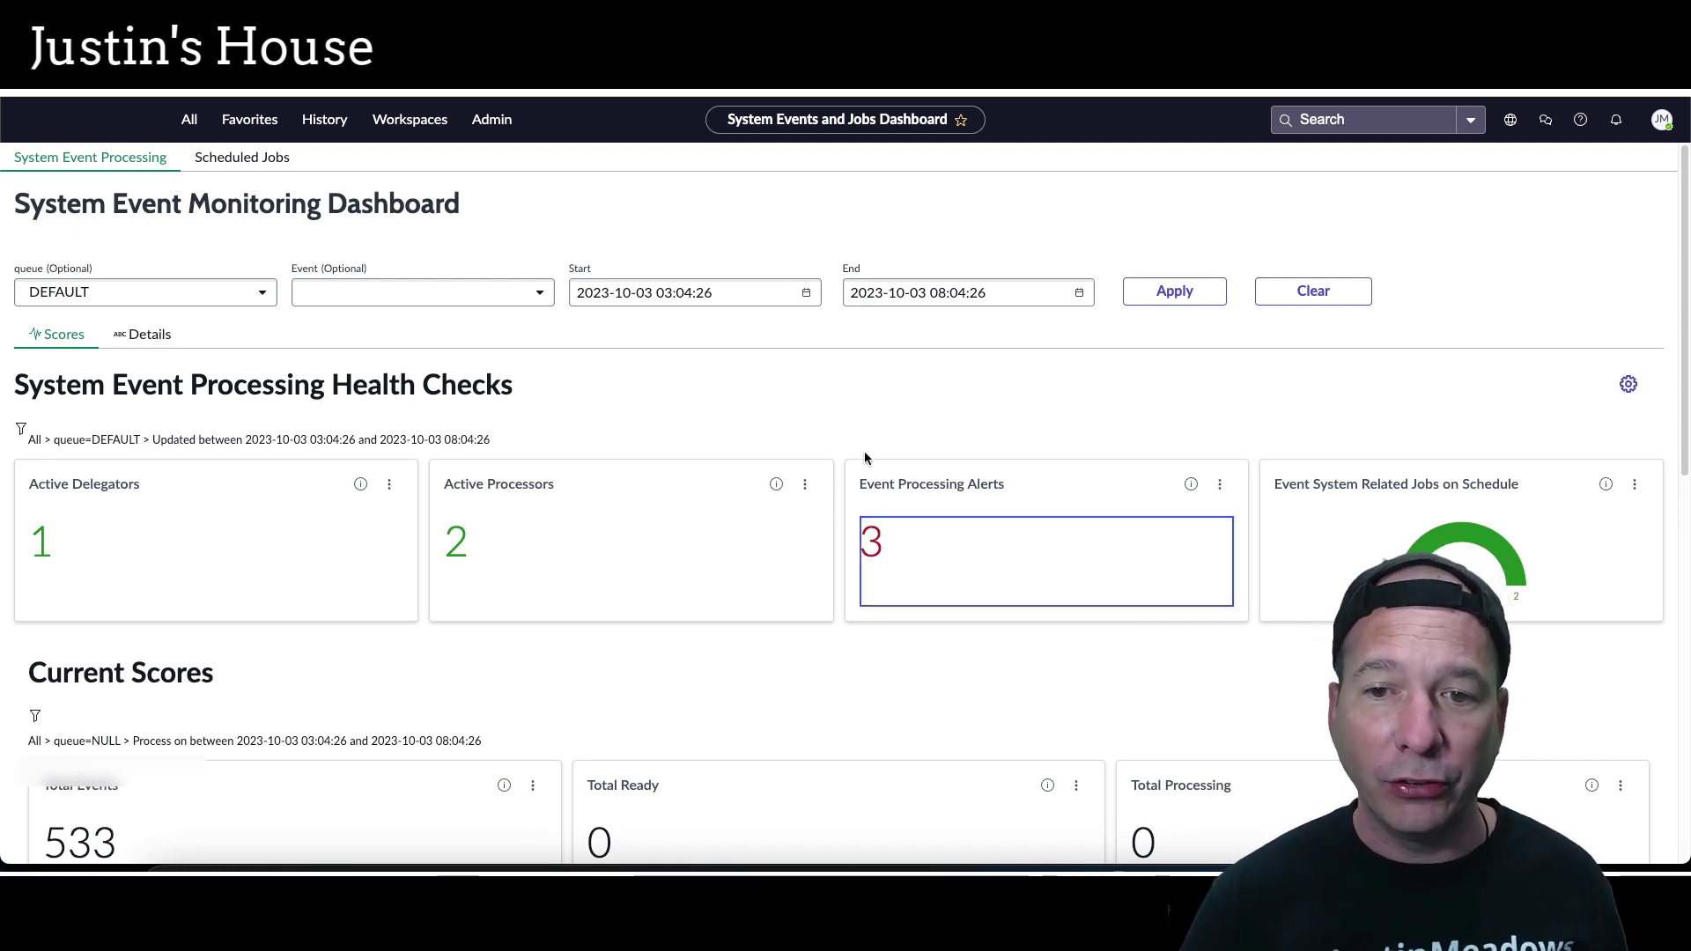
Open the Event Processing Alerts list for the DEFAULT queue and review its alert configurations and event names
left_click_drag(837, 447, 977, 428)
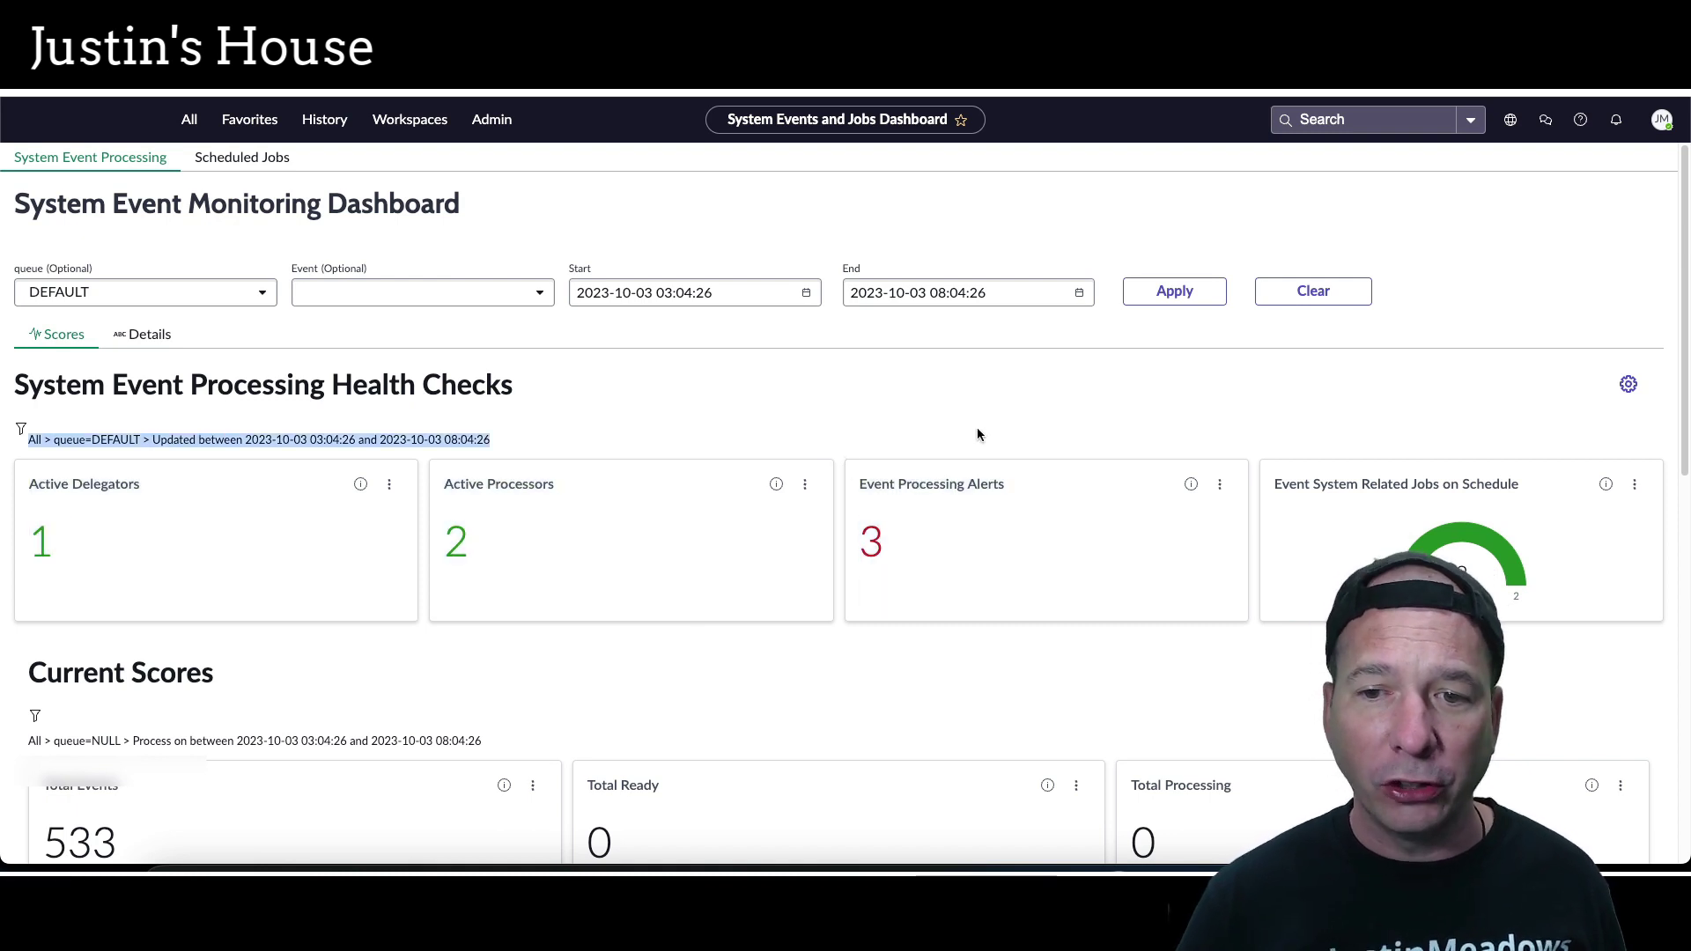
left_click(977, 428)
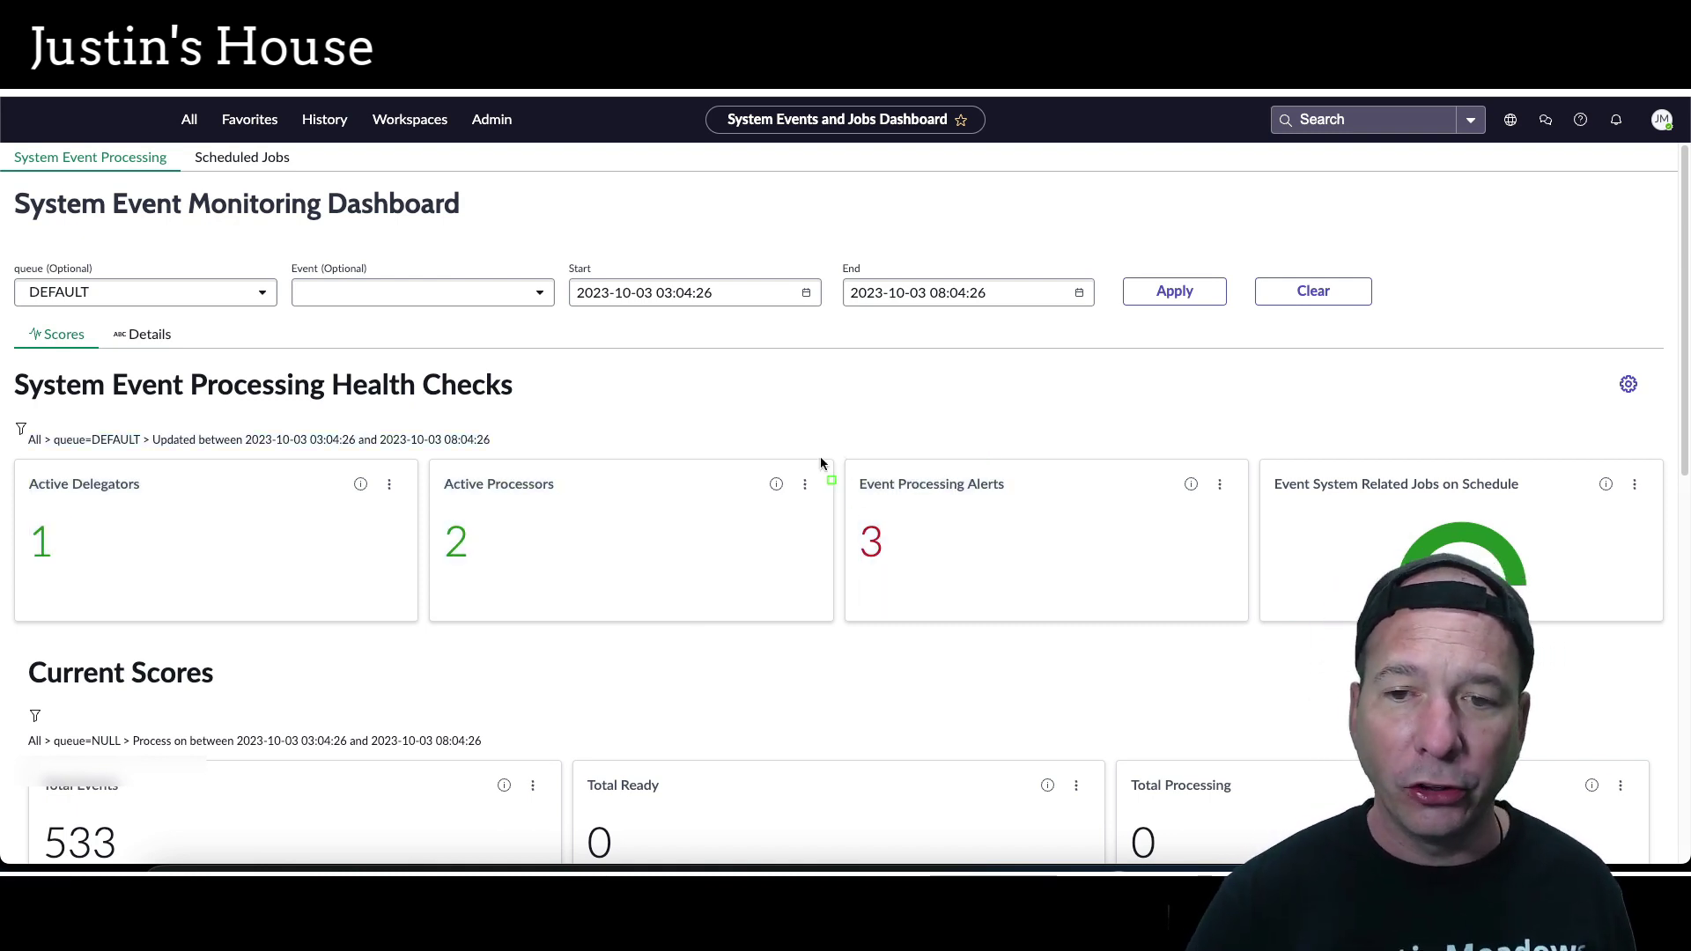
left_click_drag(833, 446, 1259, 630)
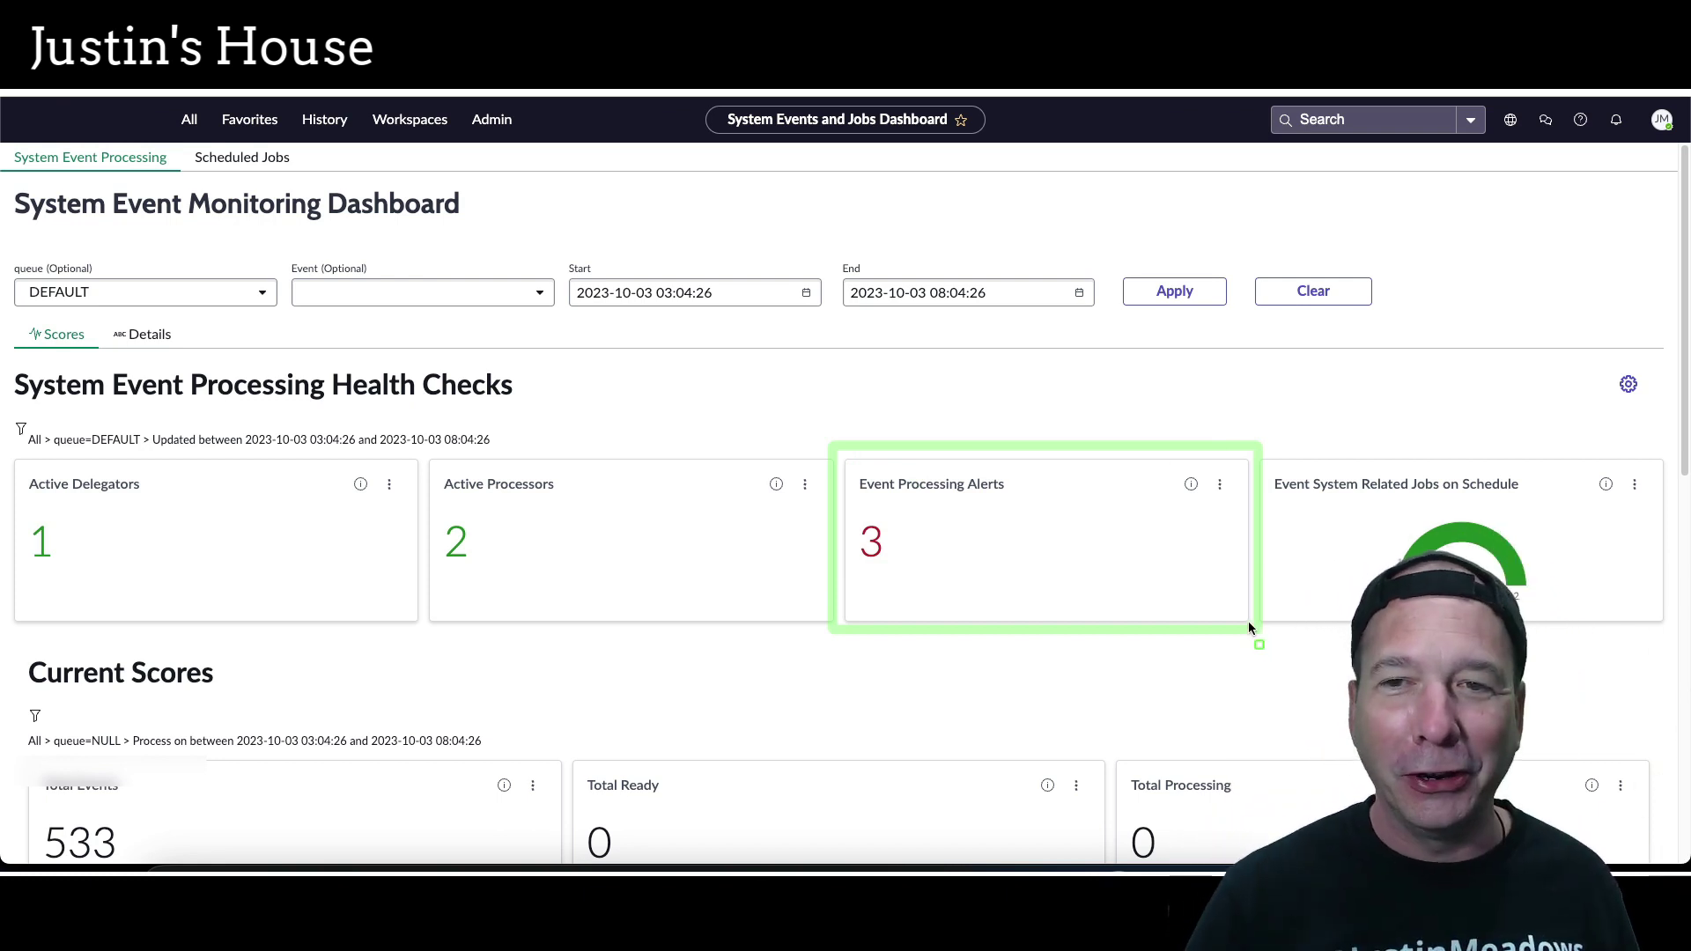
key("Escape")
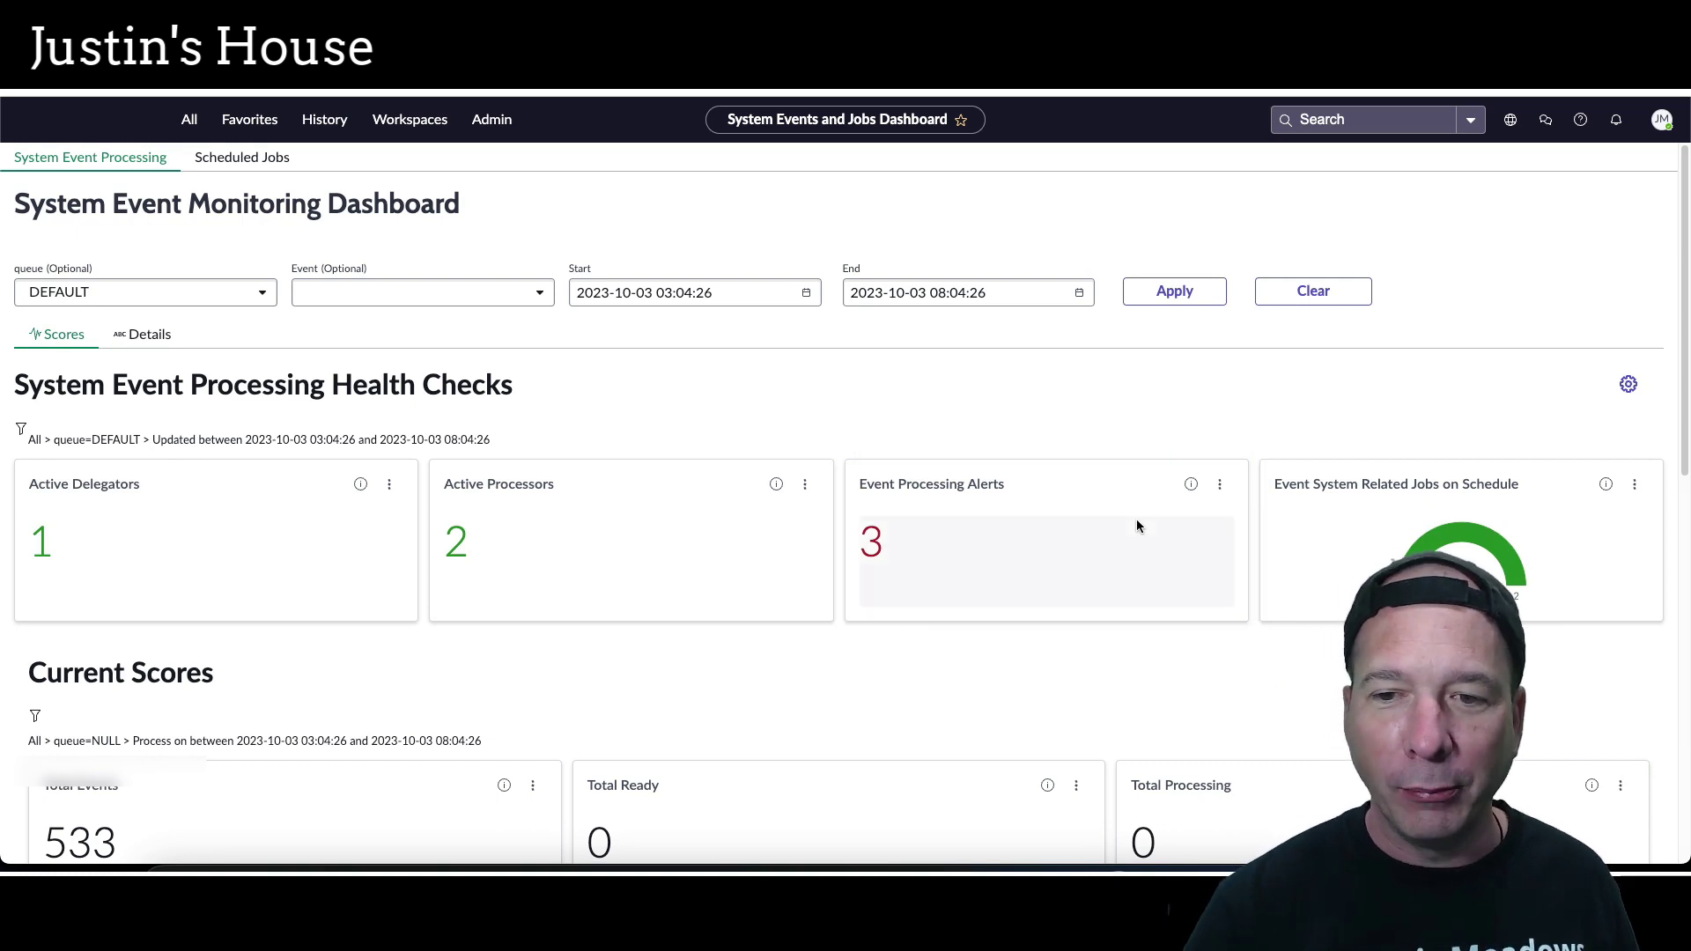
left_click(874, 544)
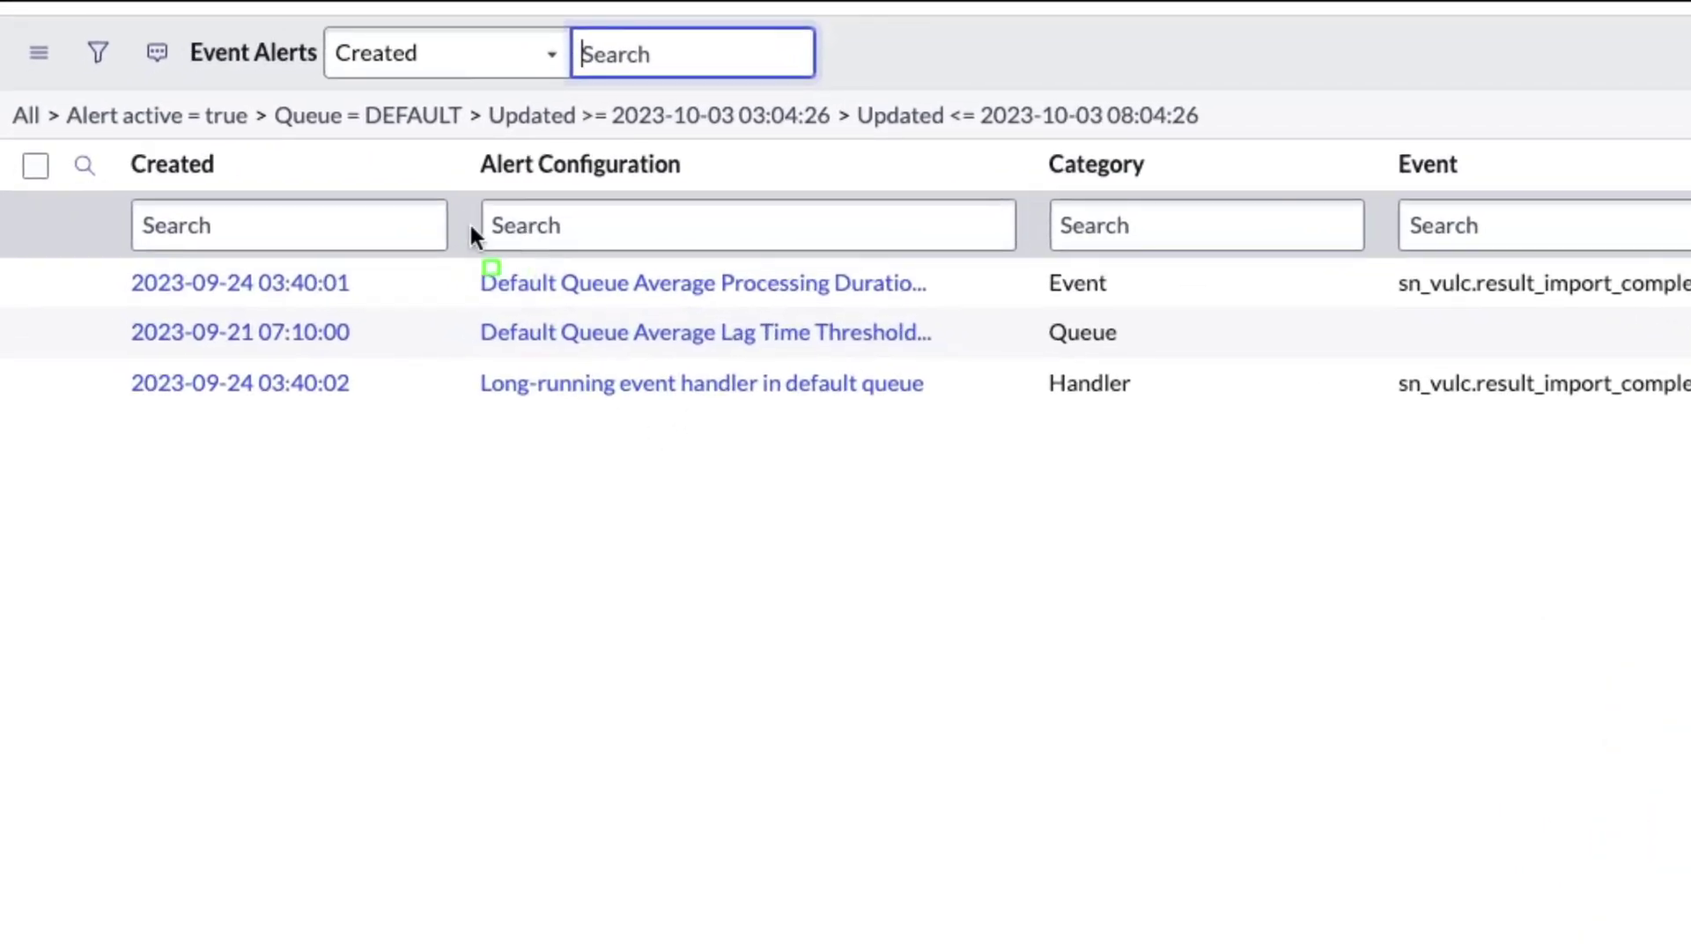
mouse_move(471, 229)
left_mouse_down()
mouse_move(615, 319)
mouse_move(972, 444)
left_mouse_up()
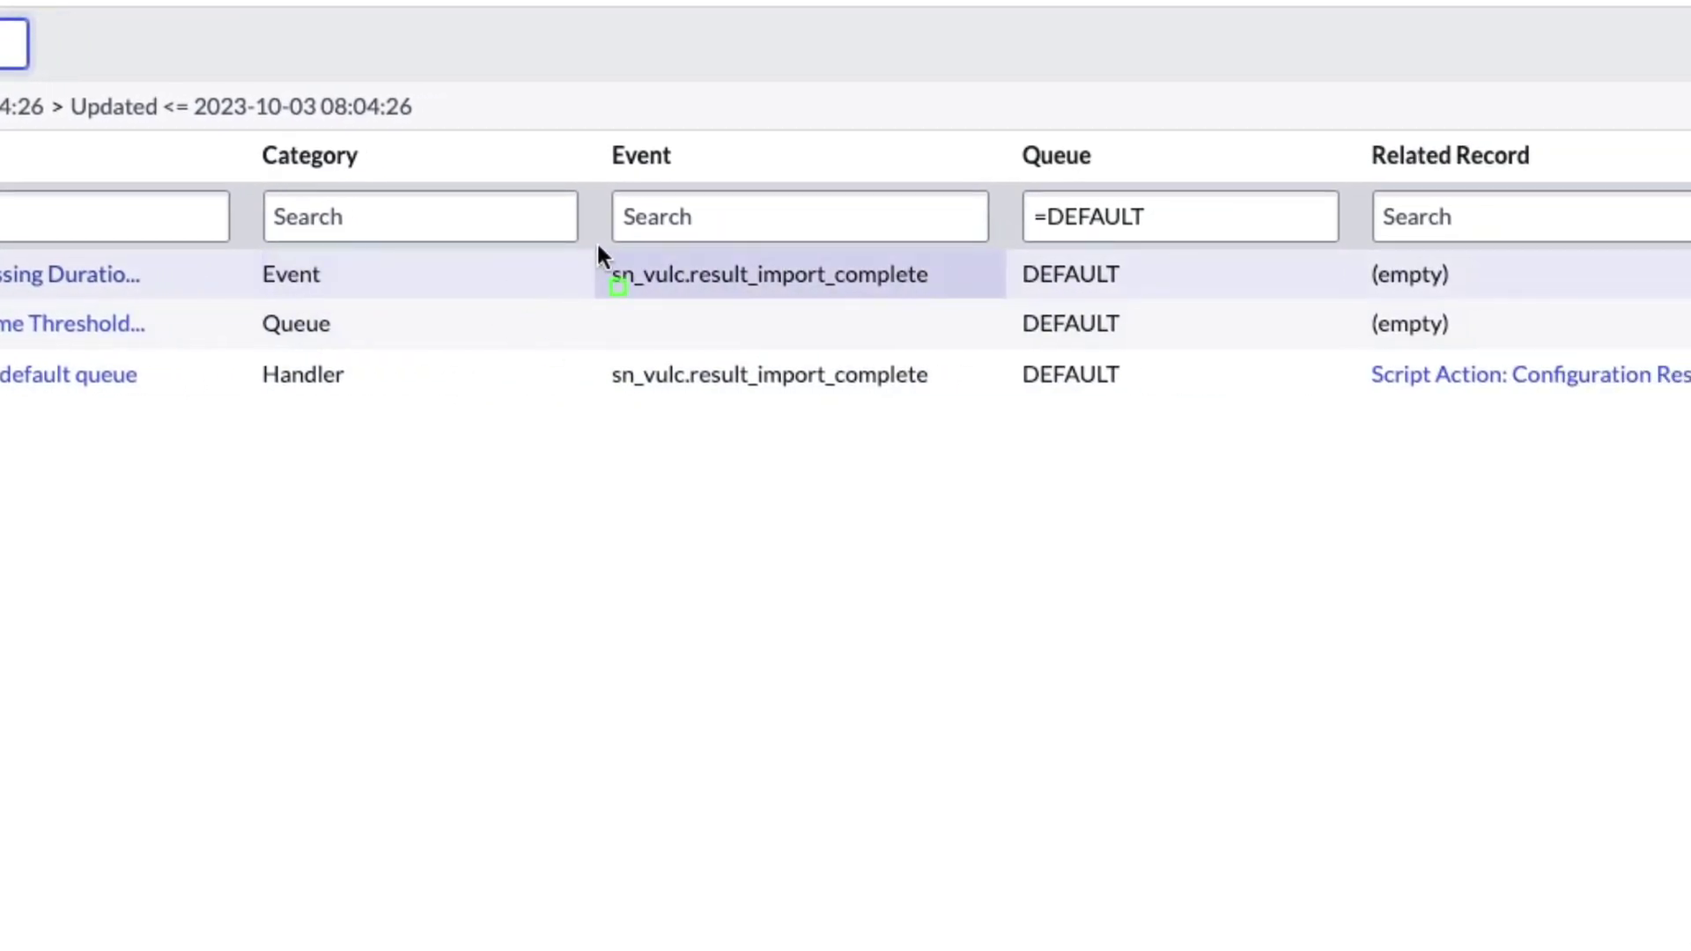
left_click_drag(595, 243, 977, 309)
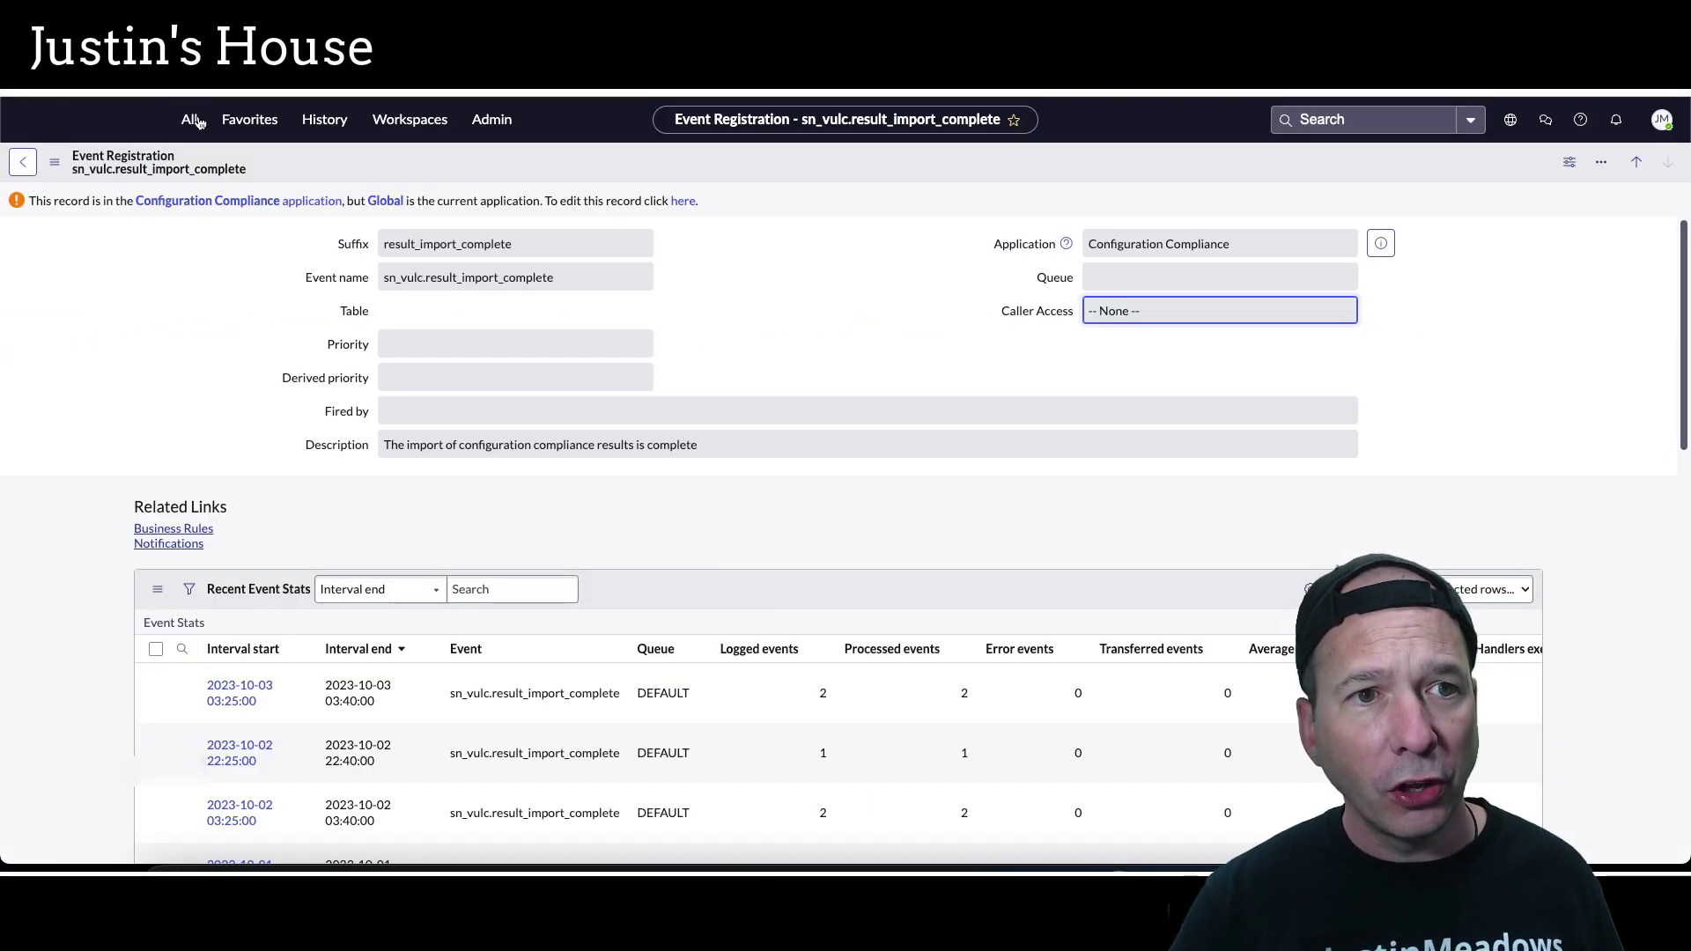
Open the Performance Analytics Event Registry and replace its existing filter with event names starting with sn_vulc
left_click(188, 119)
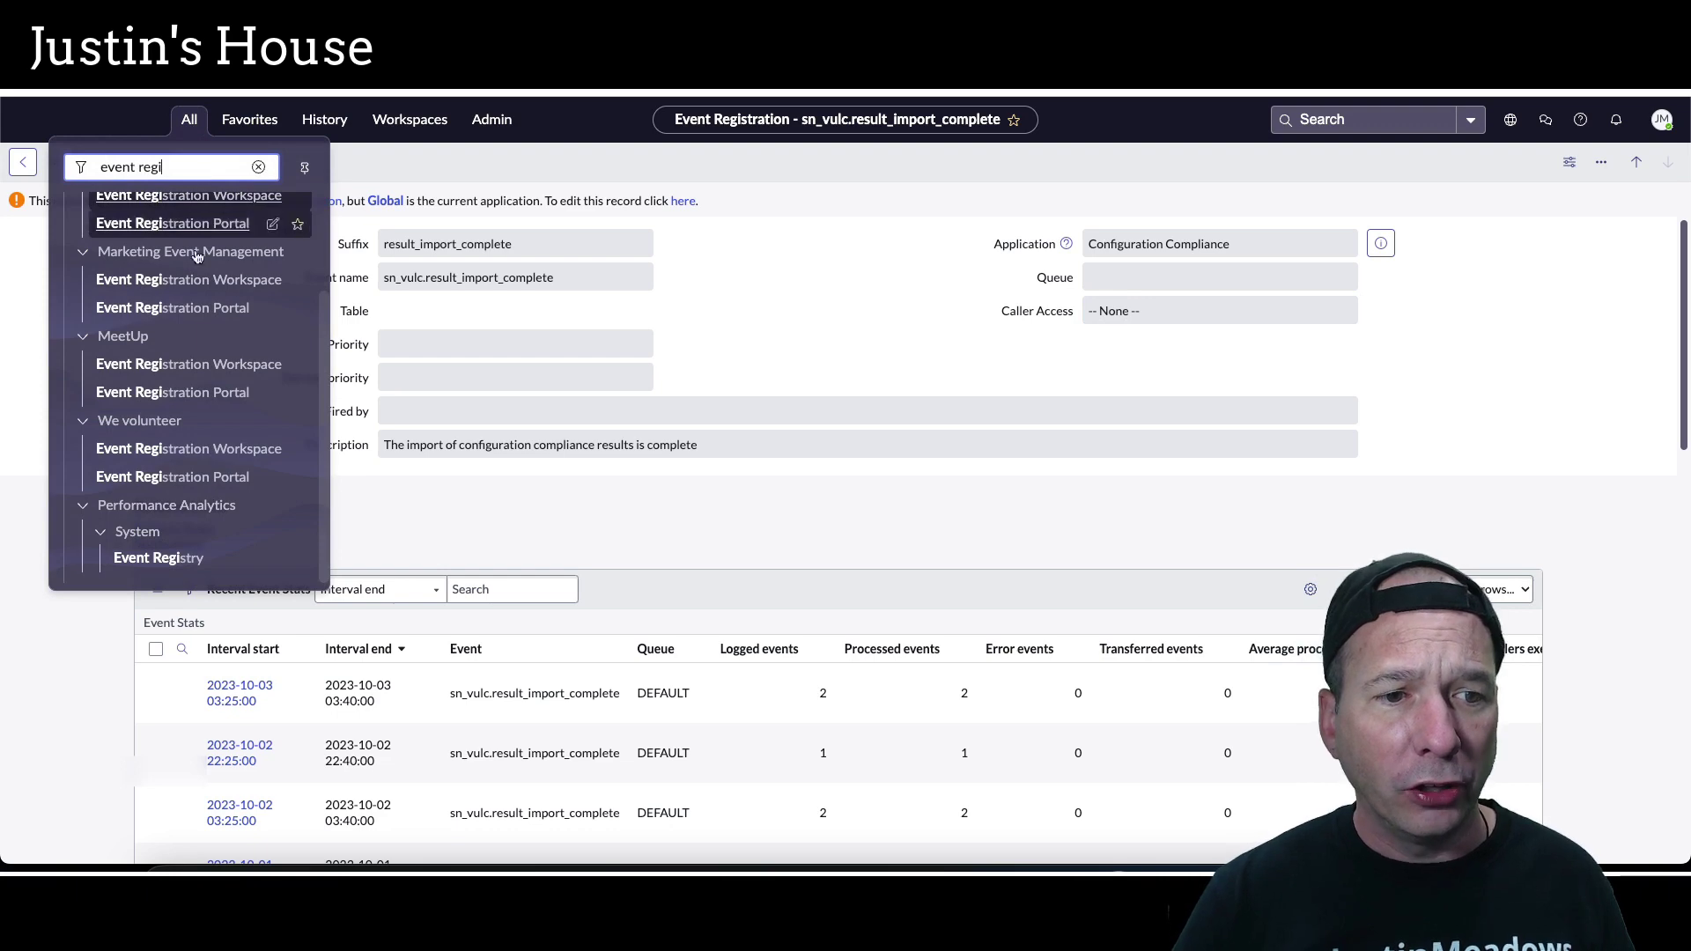
left_click(159, 557)
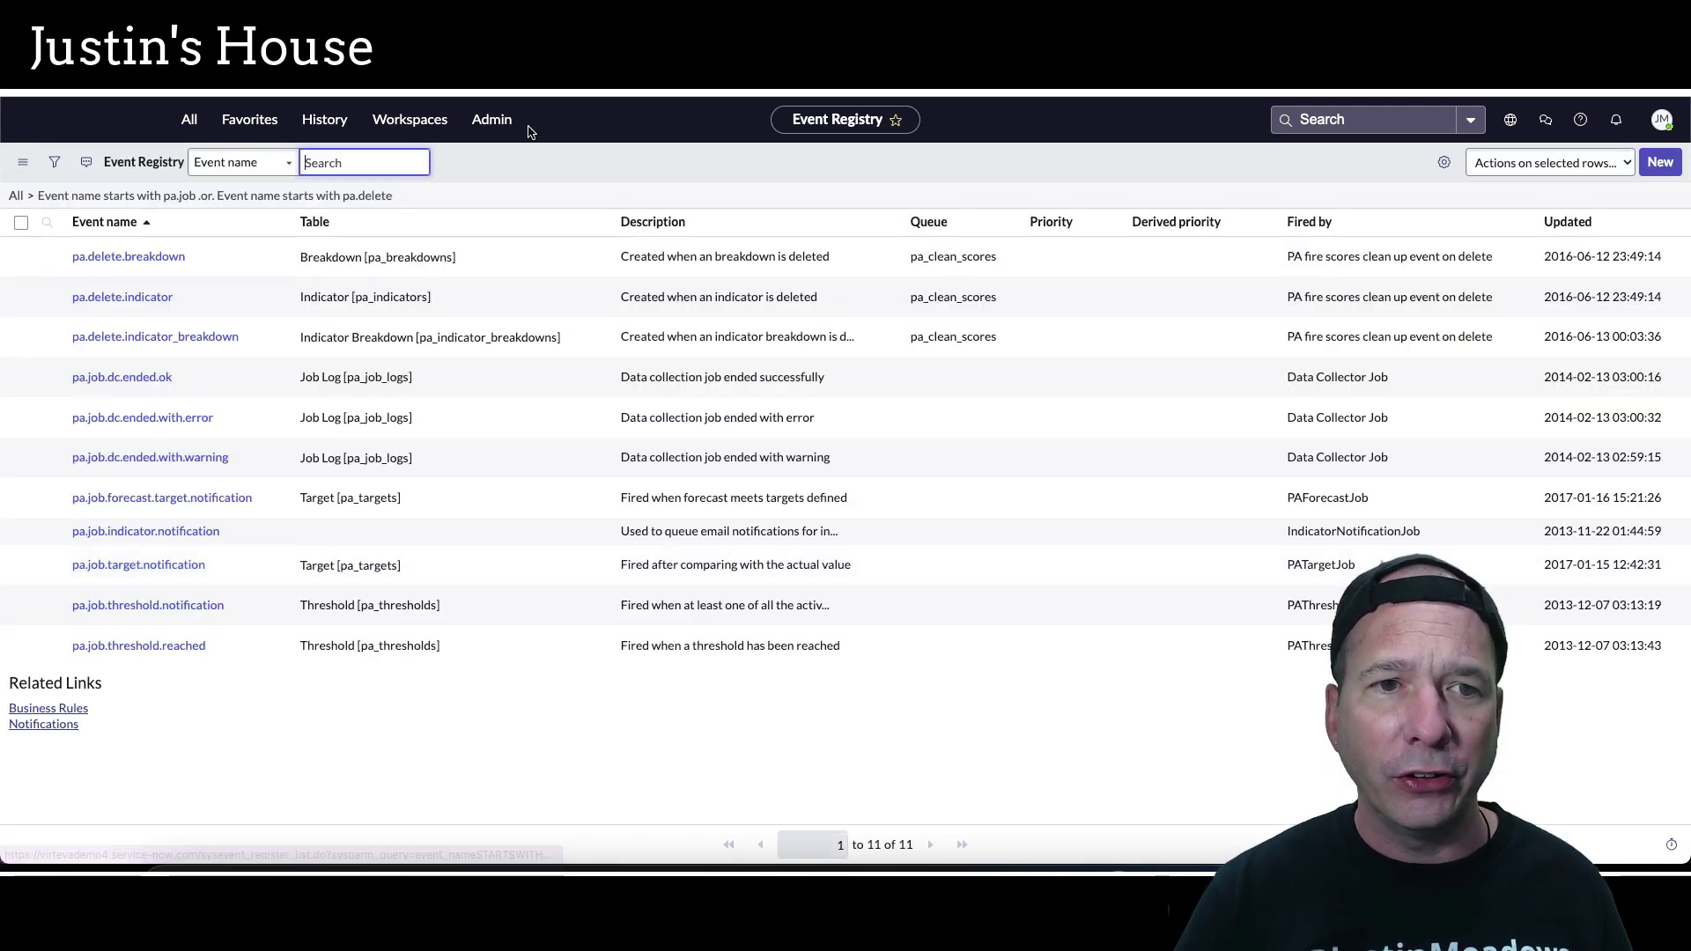
left_click(15, 196)
left_click(147, 262)
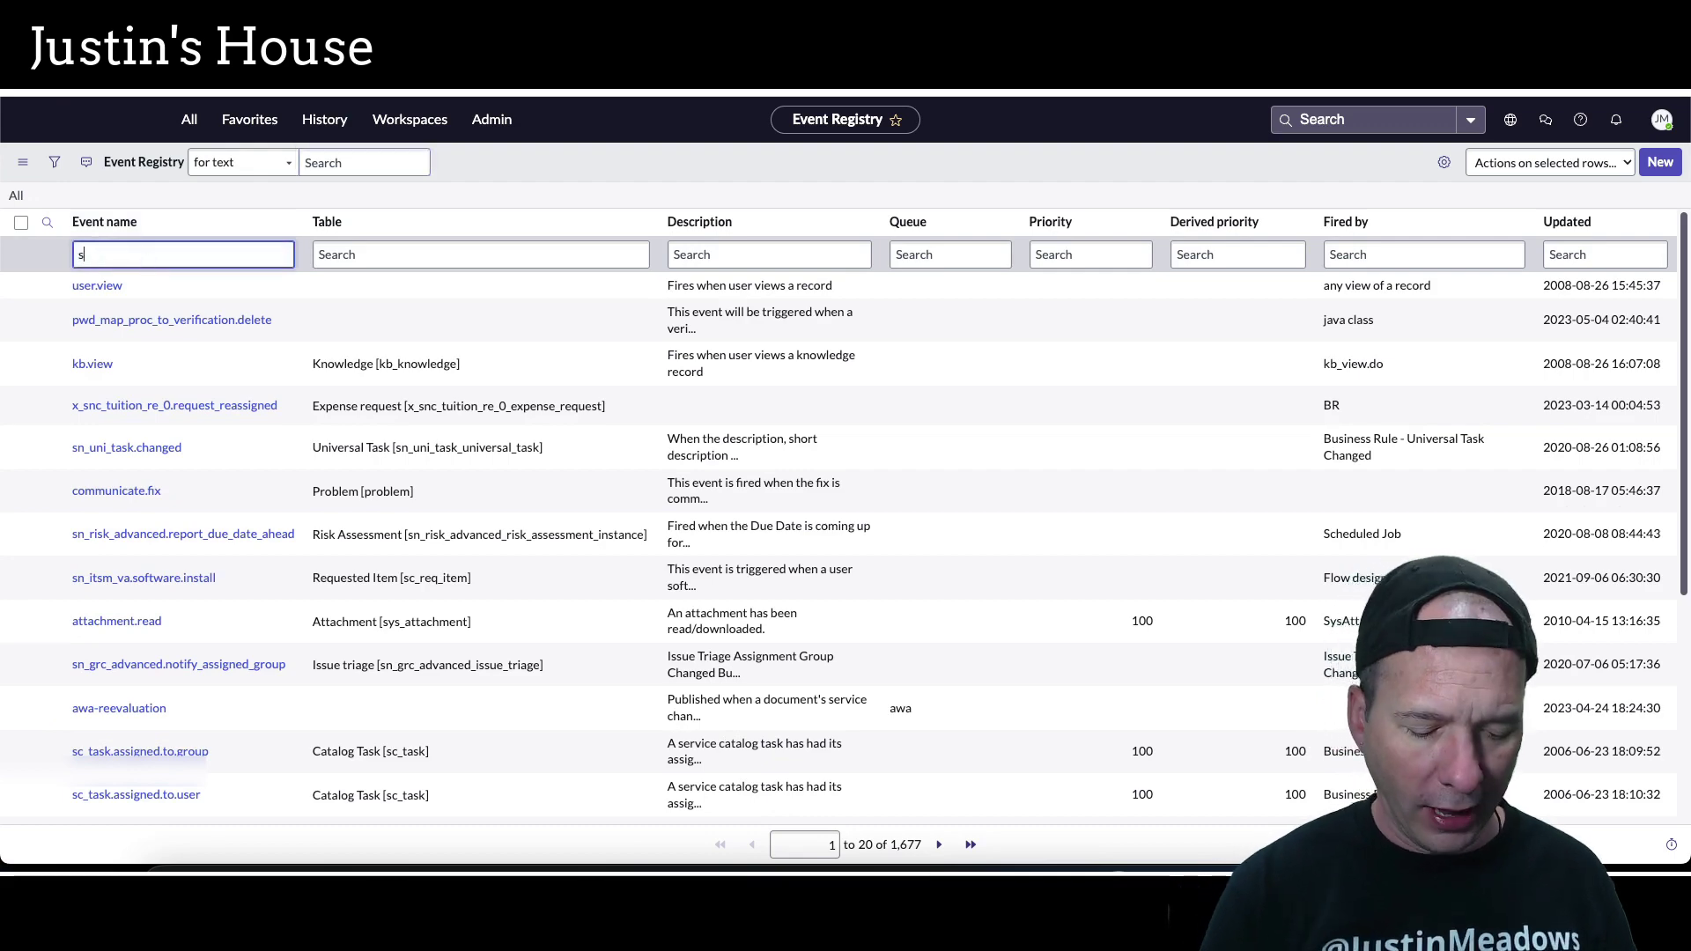
type("sn_vulc")
key("Return")
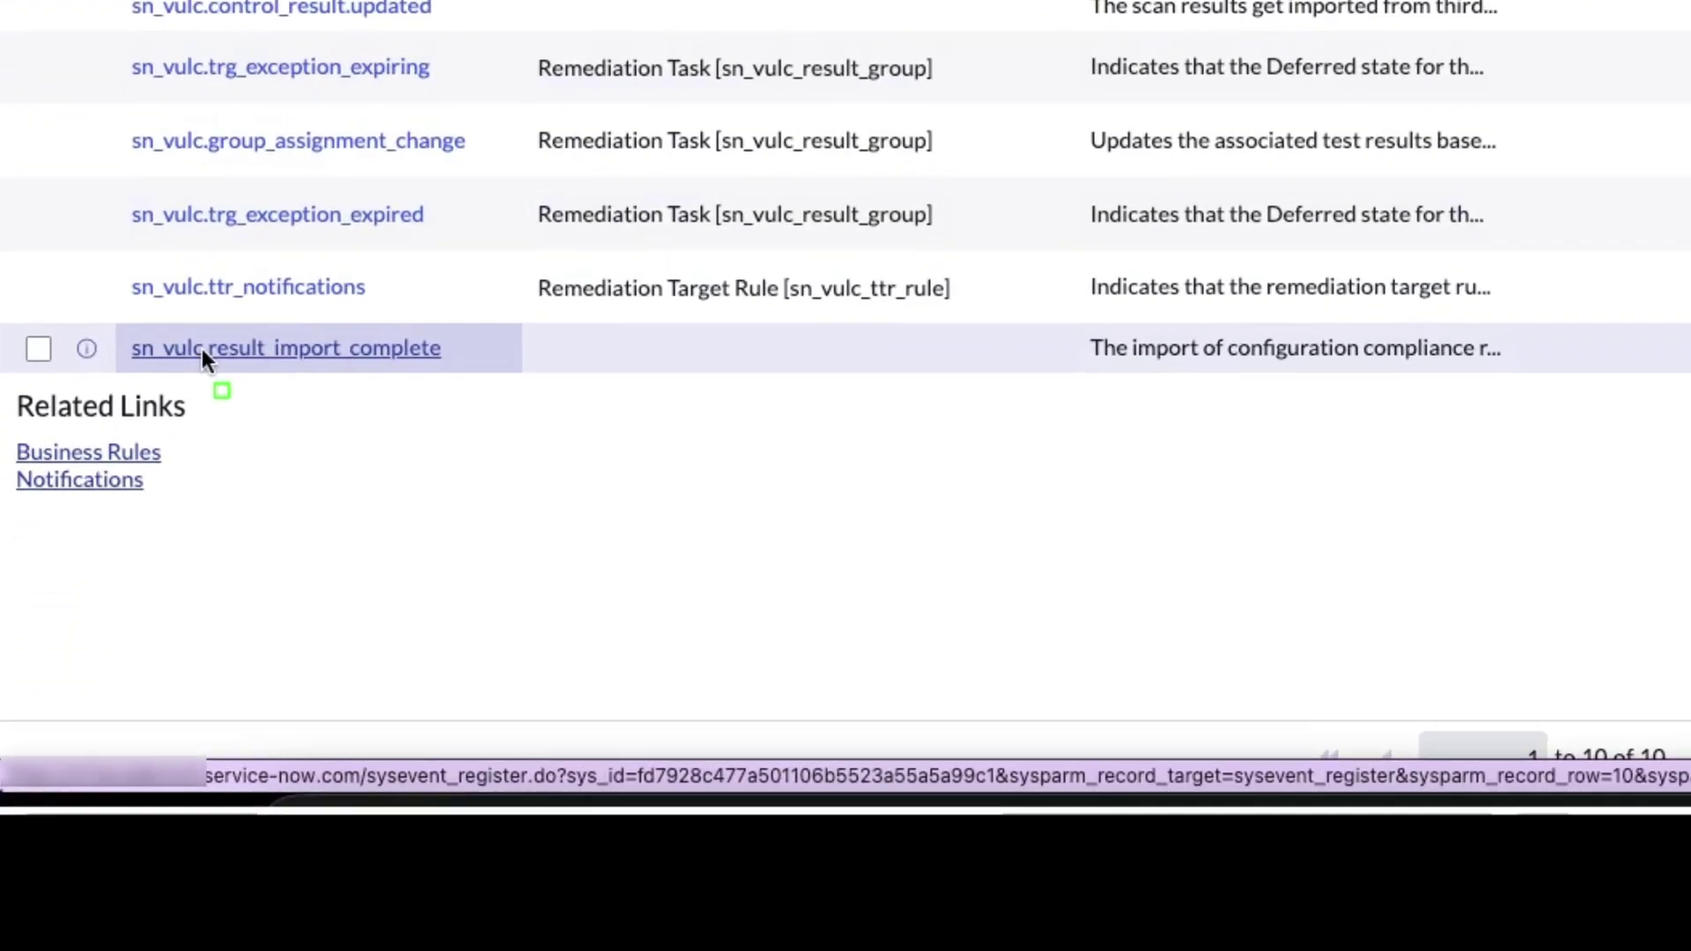
Open the sn_vulc.result_import_complete event registration record and check its Queue field
mouse_move(79, 281)
left_mouse_down()
mouse_move(405, 349)
mouse_move(586, 428)
mouse_move(586, 405)
left_mouse_up()
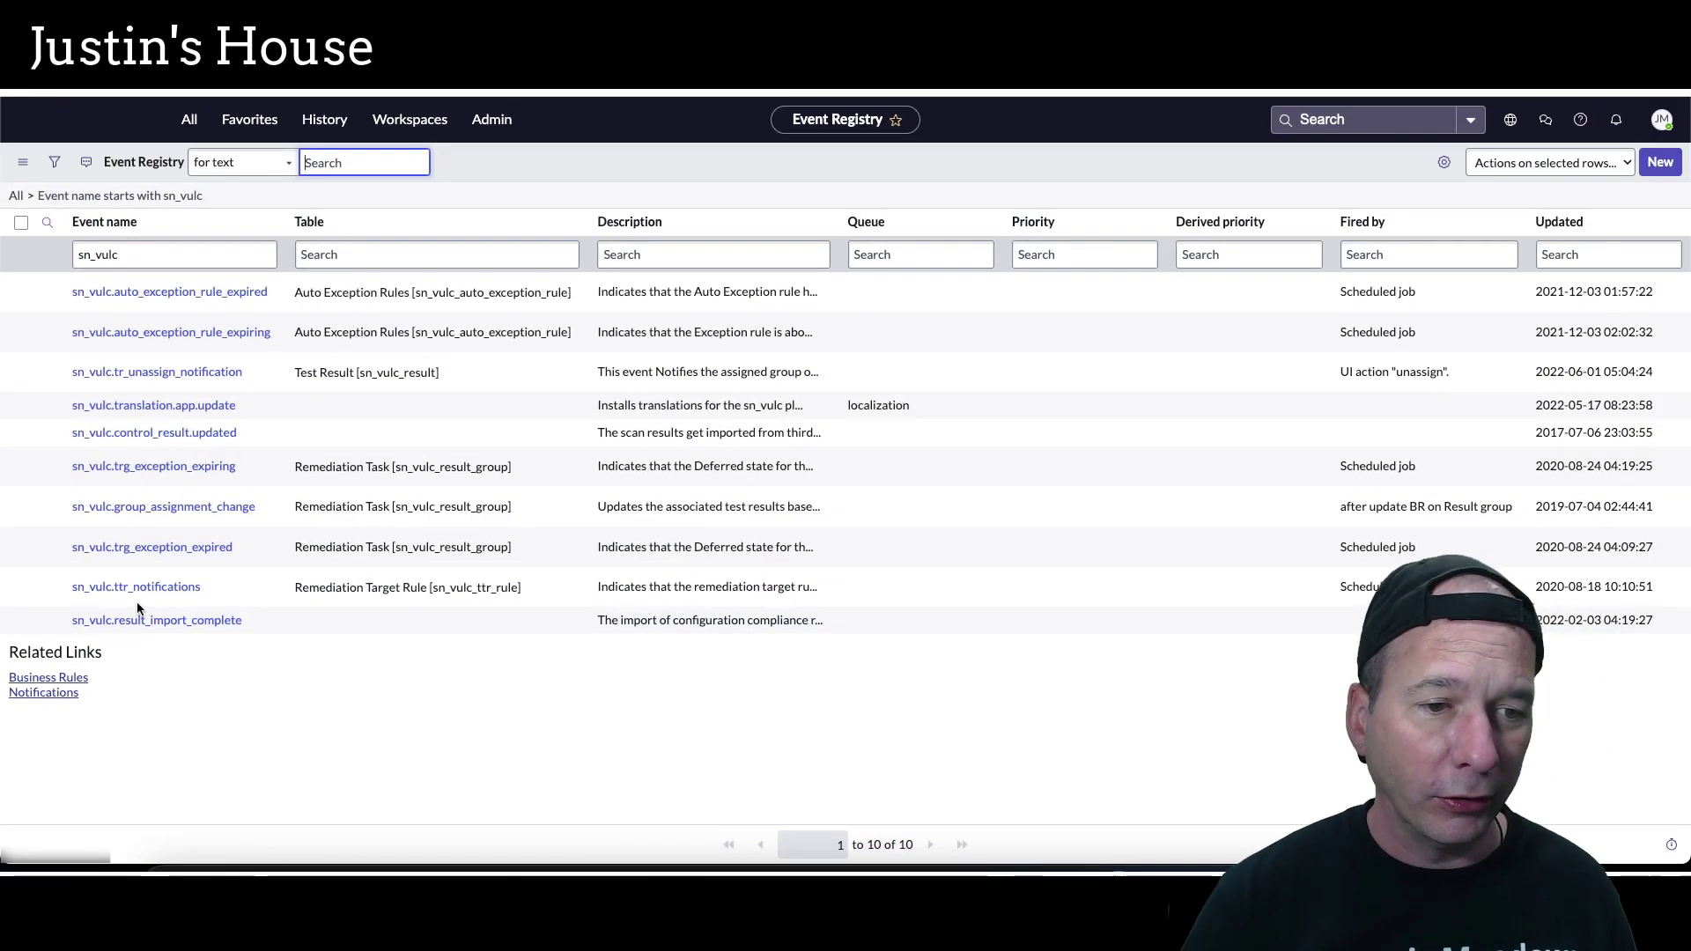
left_click(139, 620)
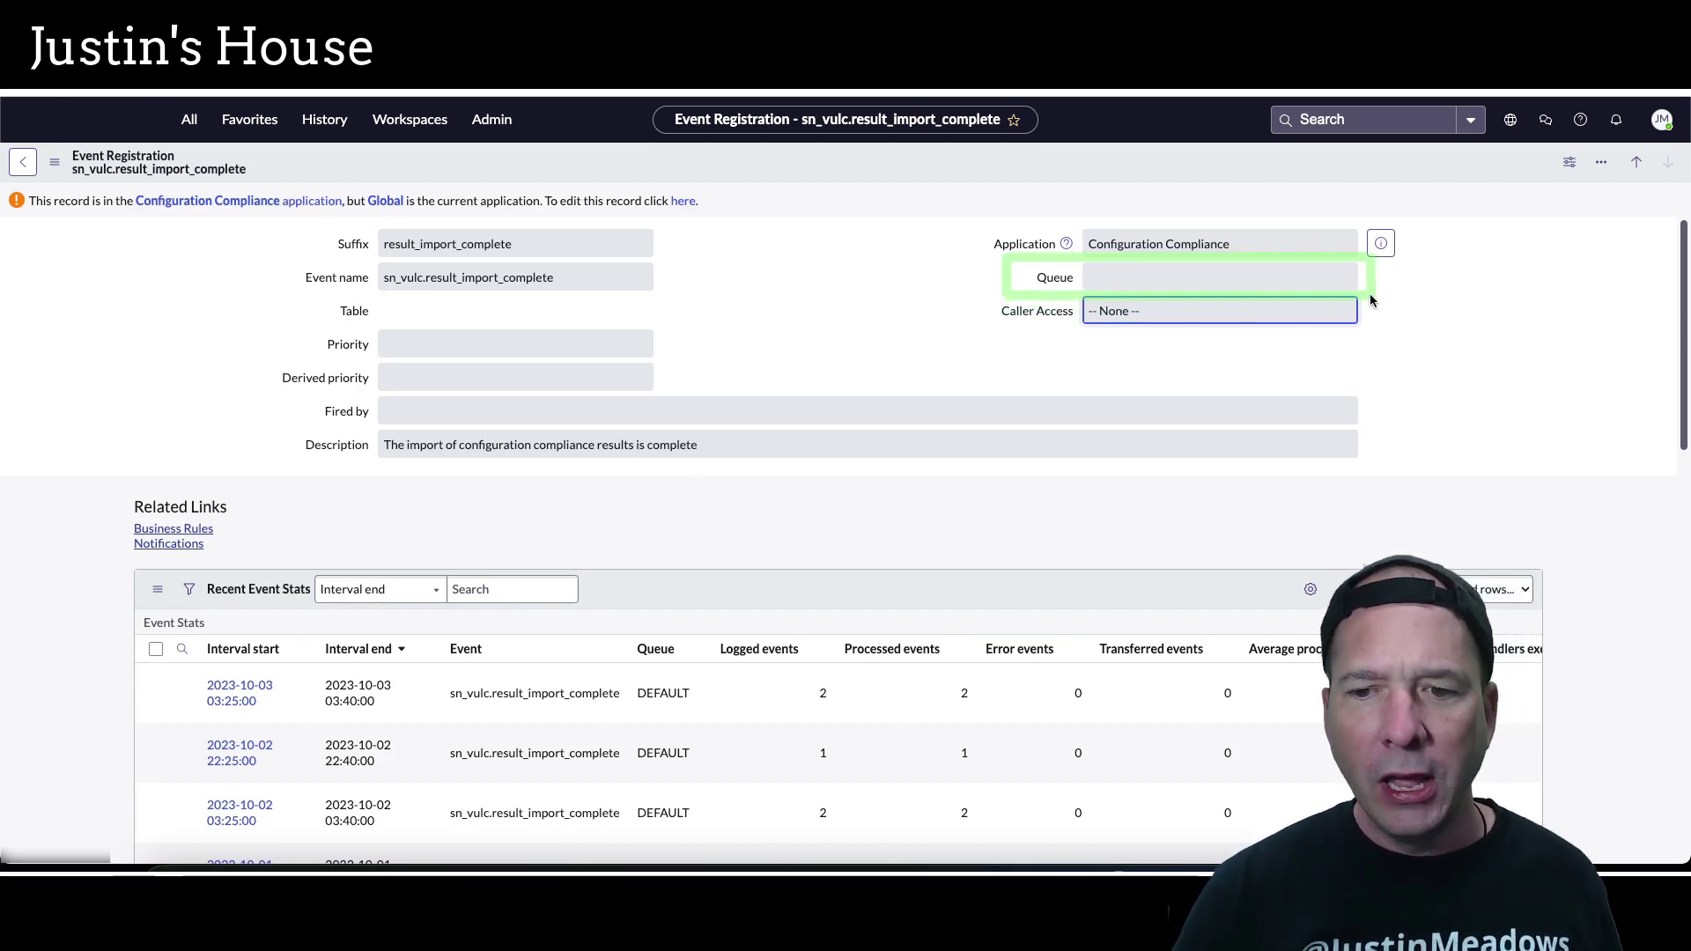
scroll(636, 283, "down", 1)
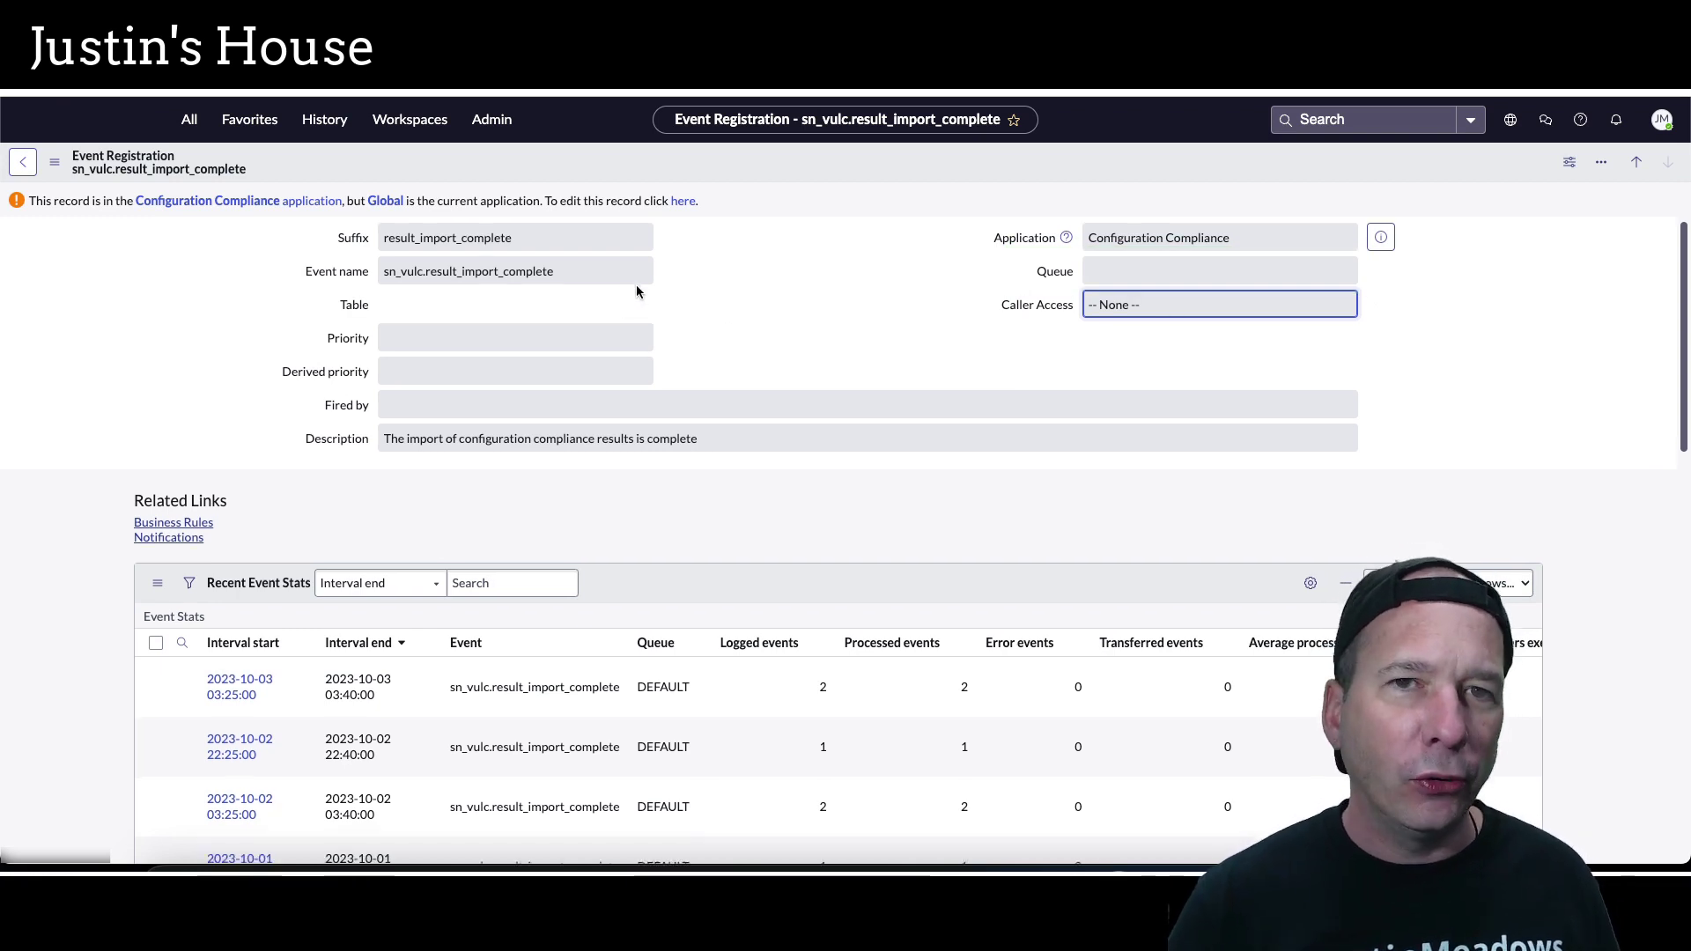
Examine the average processing duration of each interval in the event's Recent Event Stats
scroll(637, 286, "down", 4)
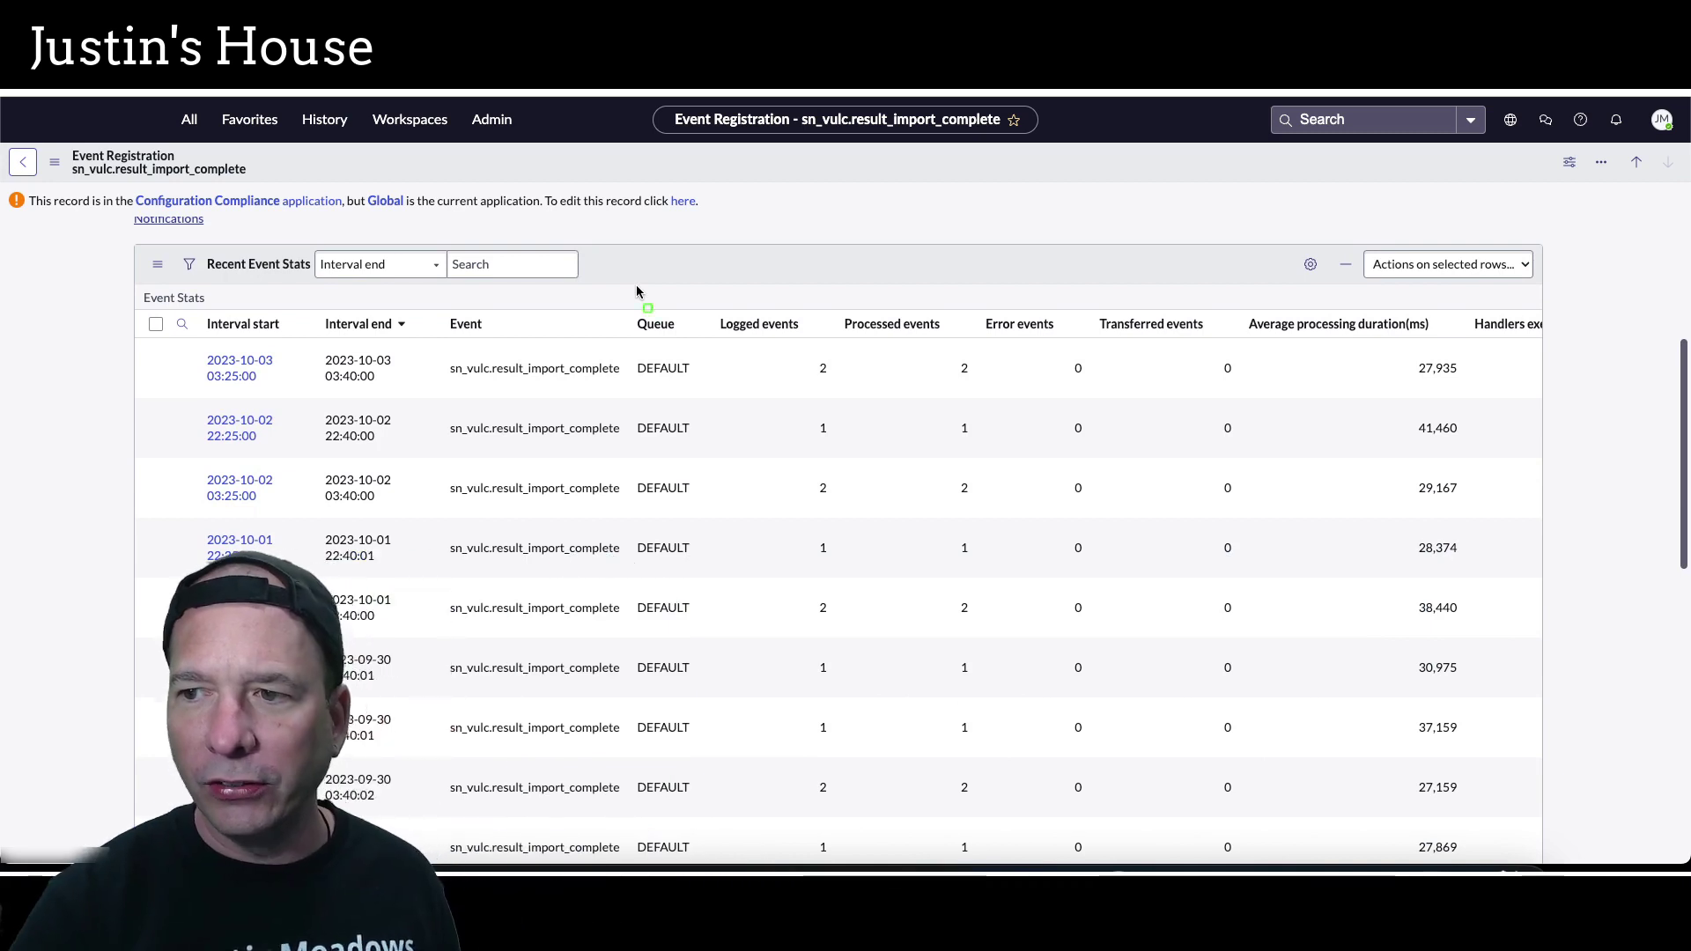
left_click_drag(1231, 294, 1491, 841)
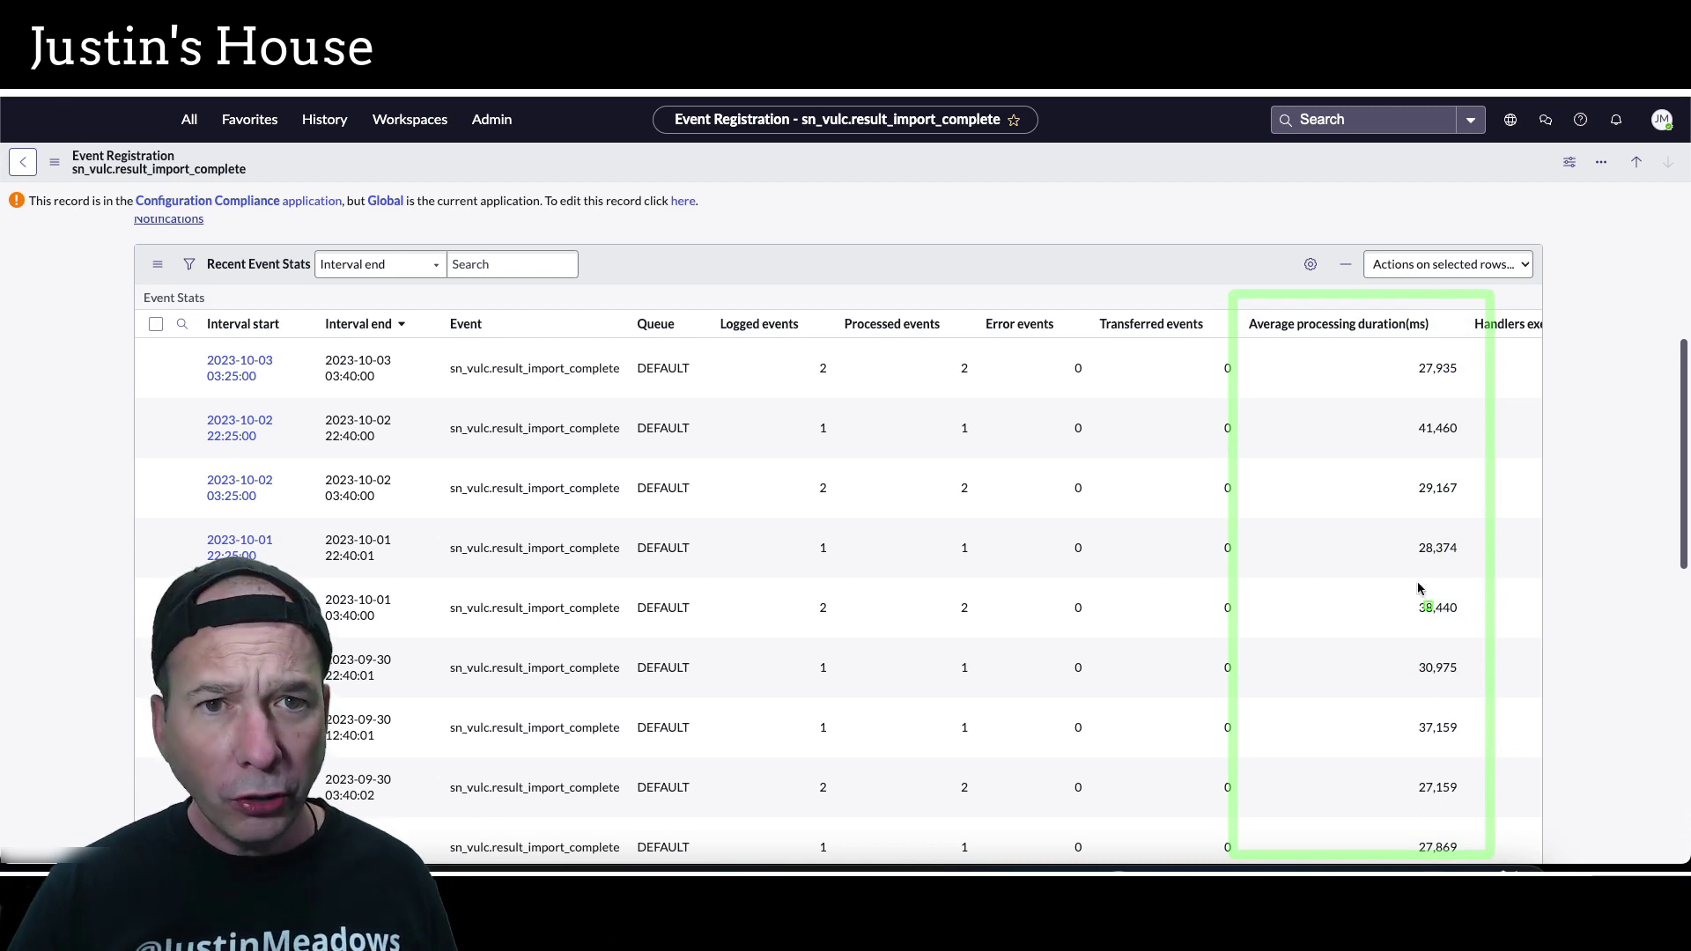
key("Escape")
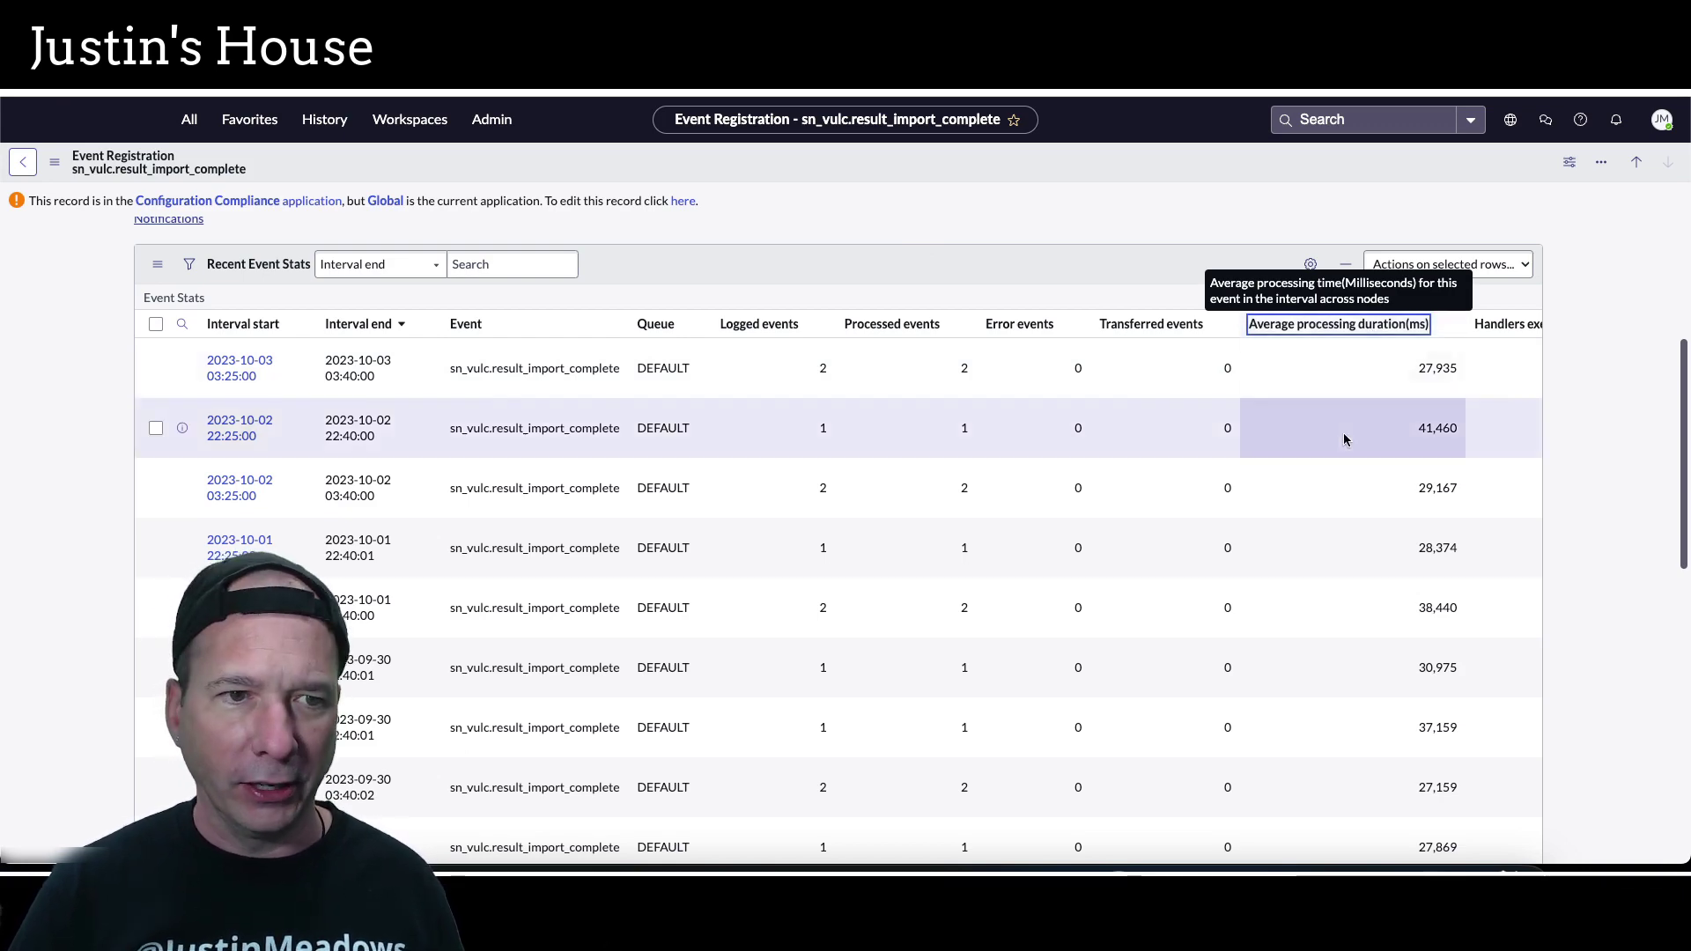
scroll(1242, 434, "up", 1)
scroll(1200, 472, "down", 4)
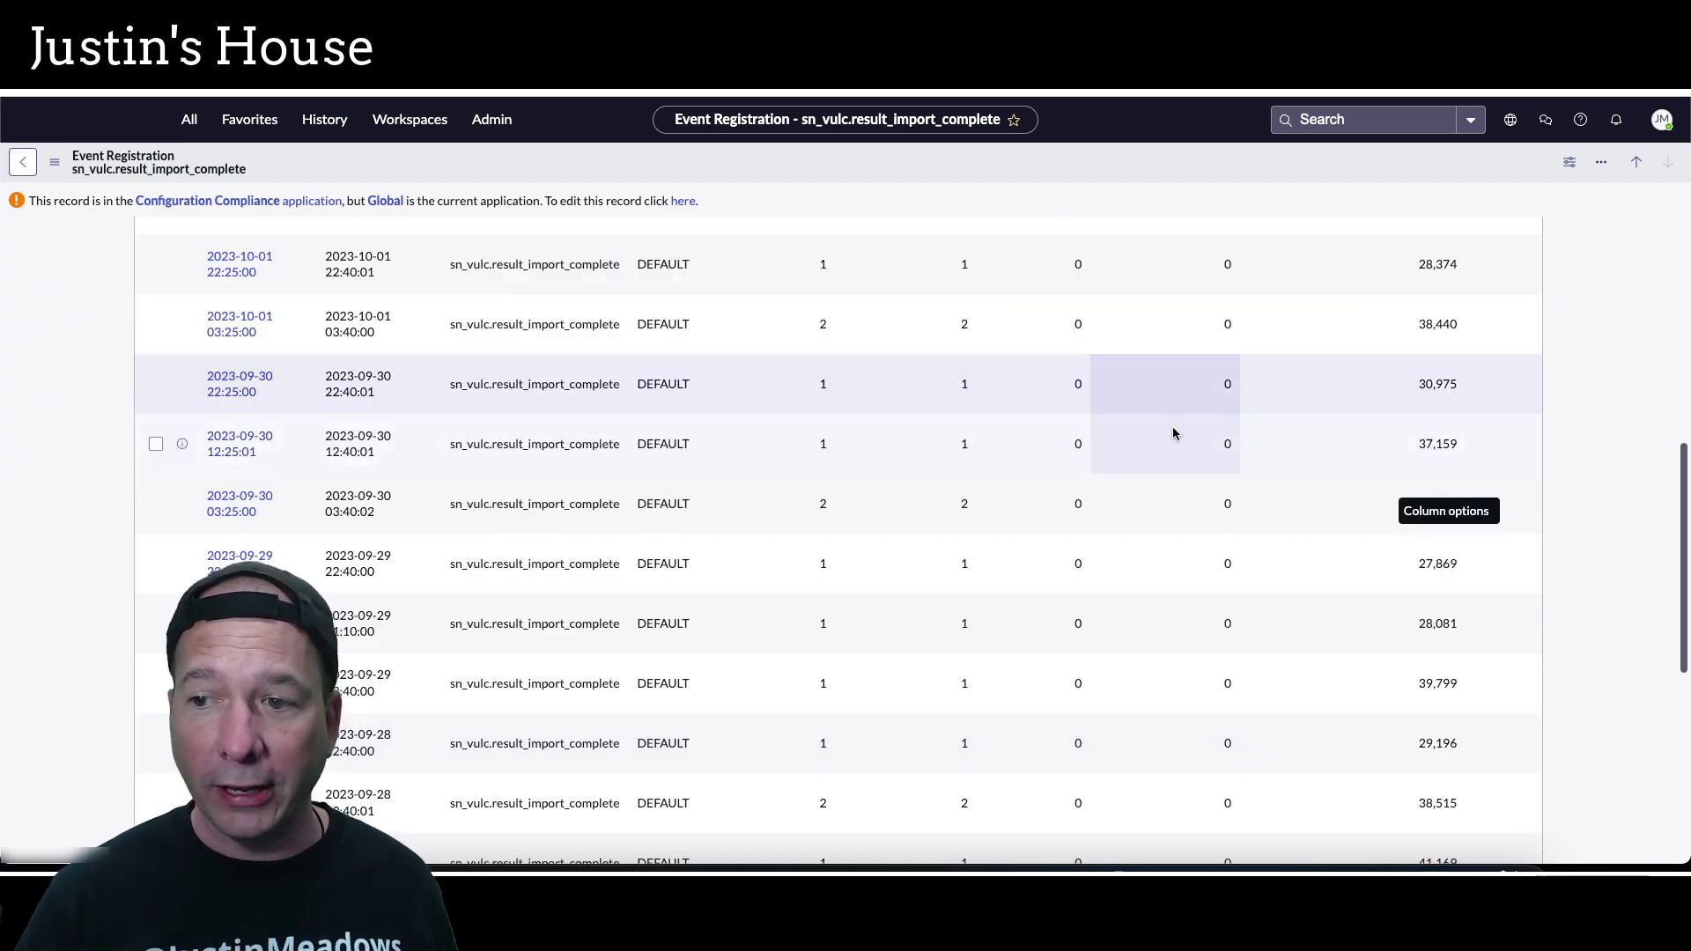
scroll(1233, 472, "down", 6)
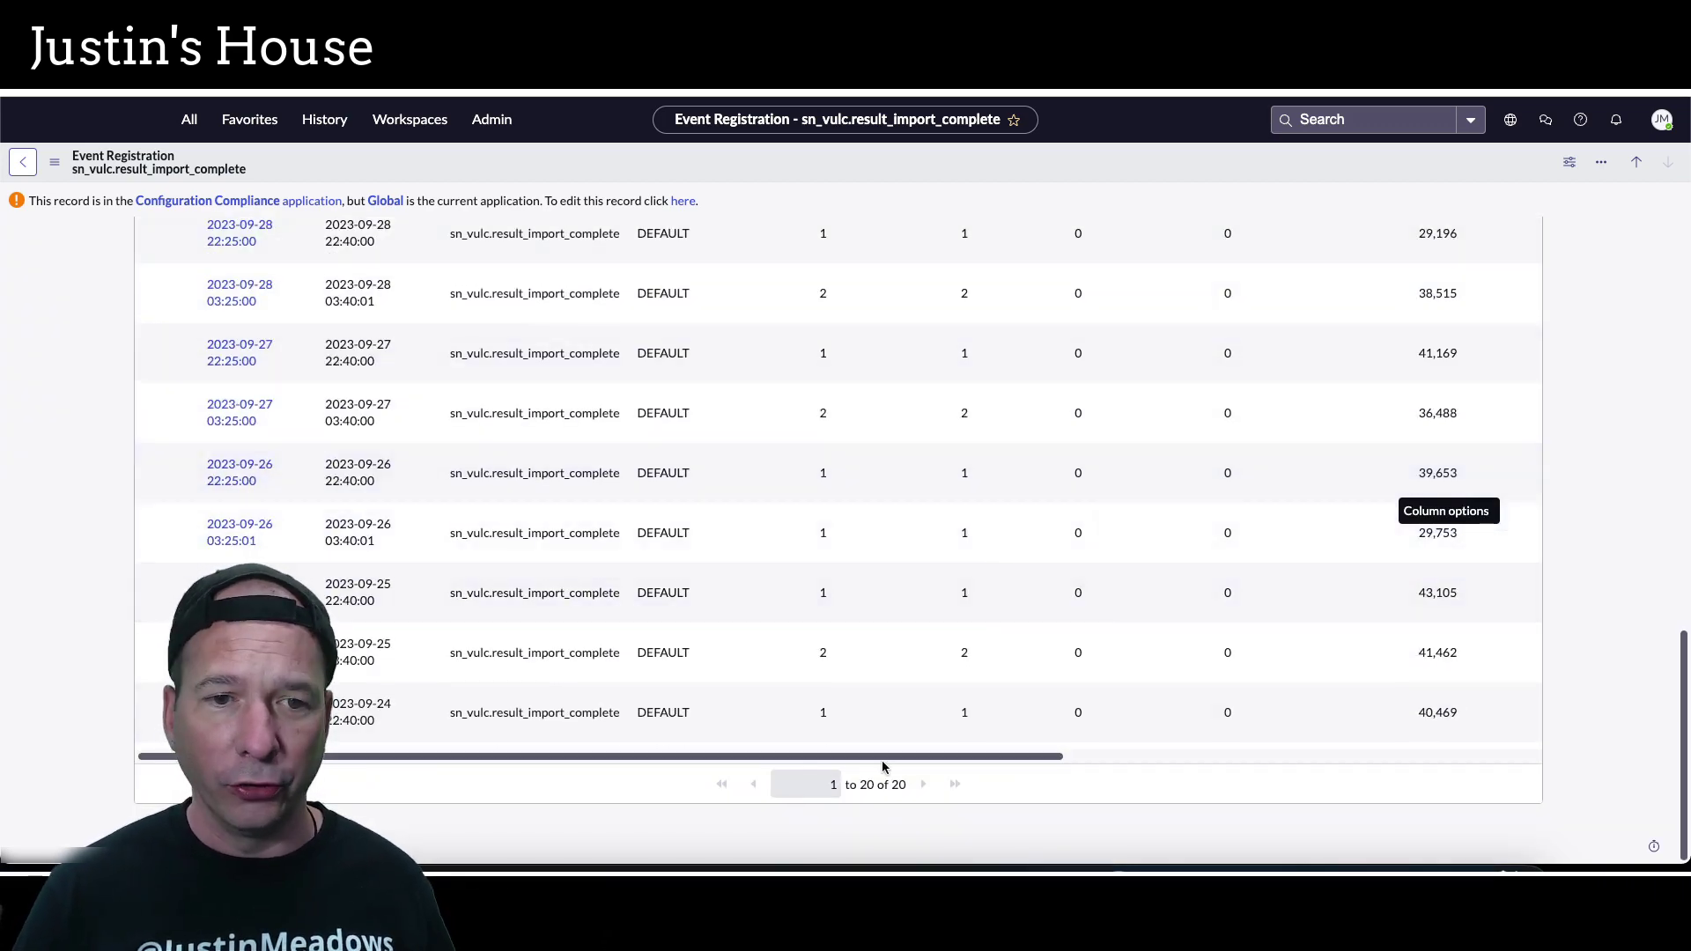
scroll(1441, 731, "up", 5)
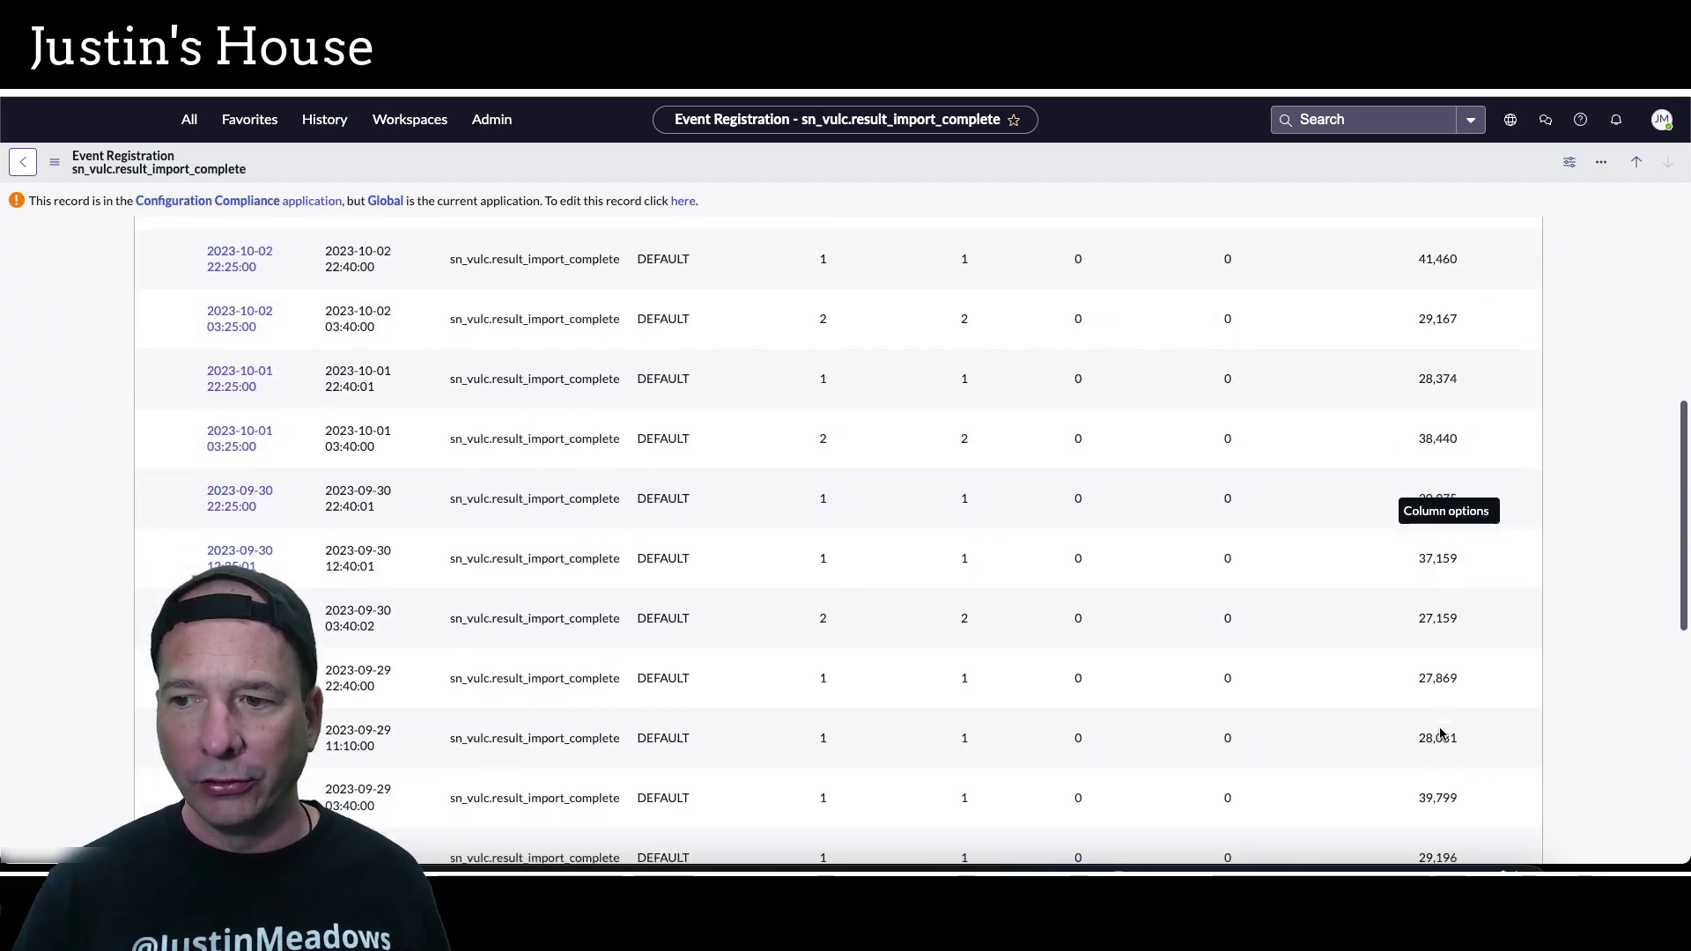
scroll(1441, 731, "down", 4)
scroll(1441, 731, "down", 2)
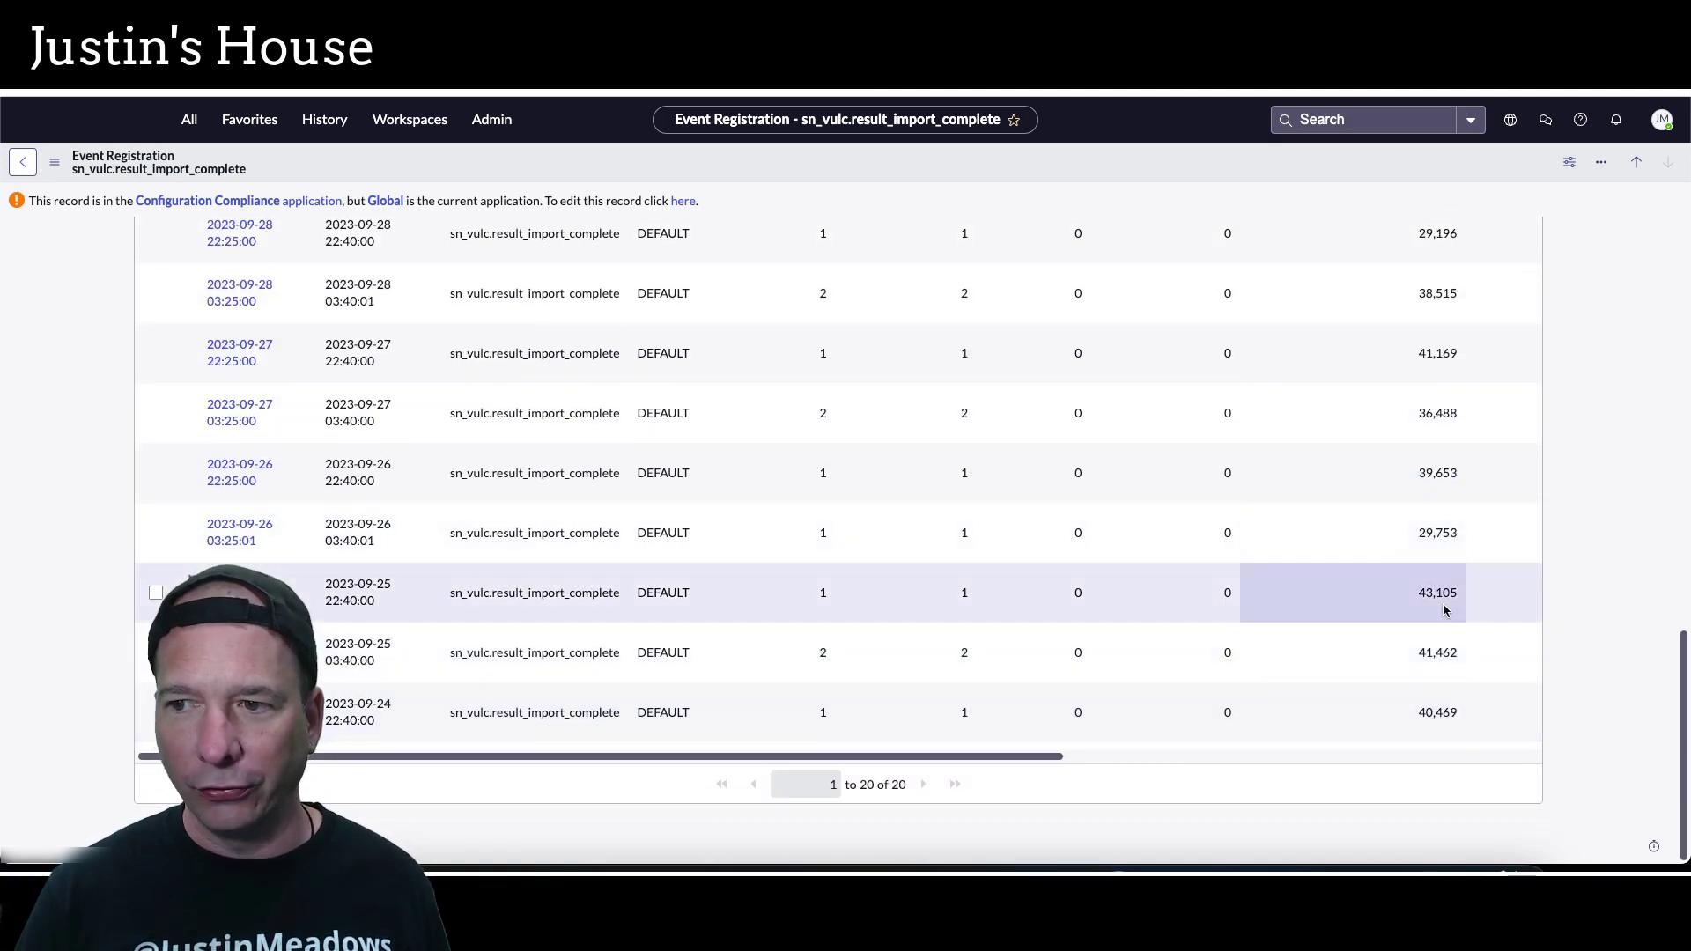
scroll(1444, 617, "up", 15)
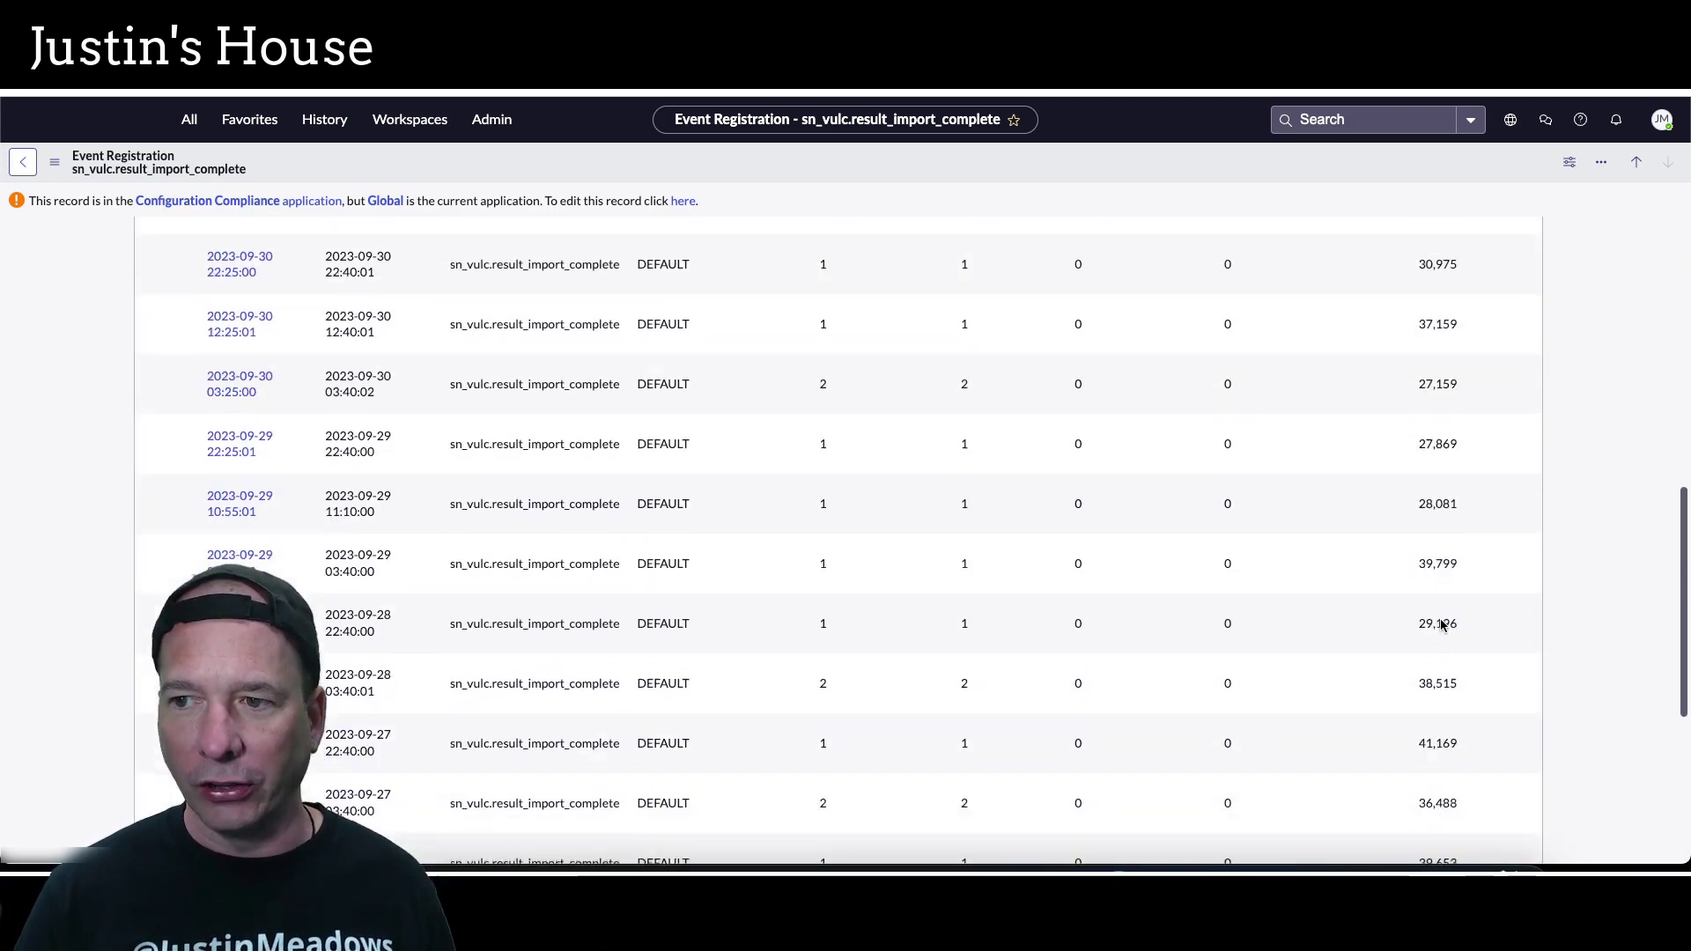
Search Google in a new browser tab for "43000 ms to seconds"
key("ctrl+t")
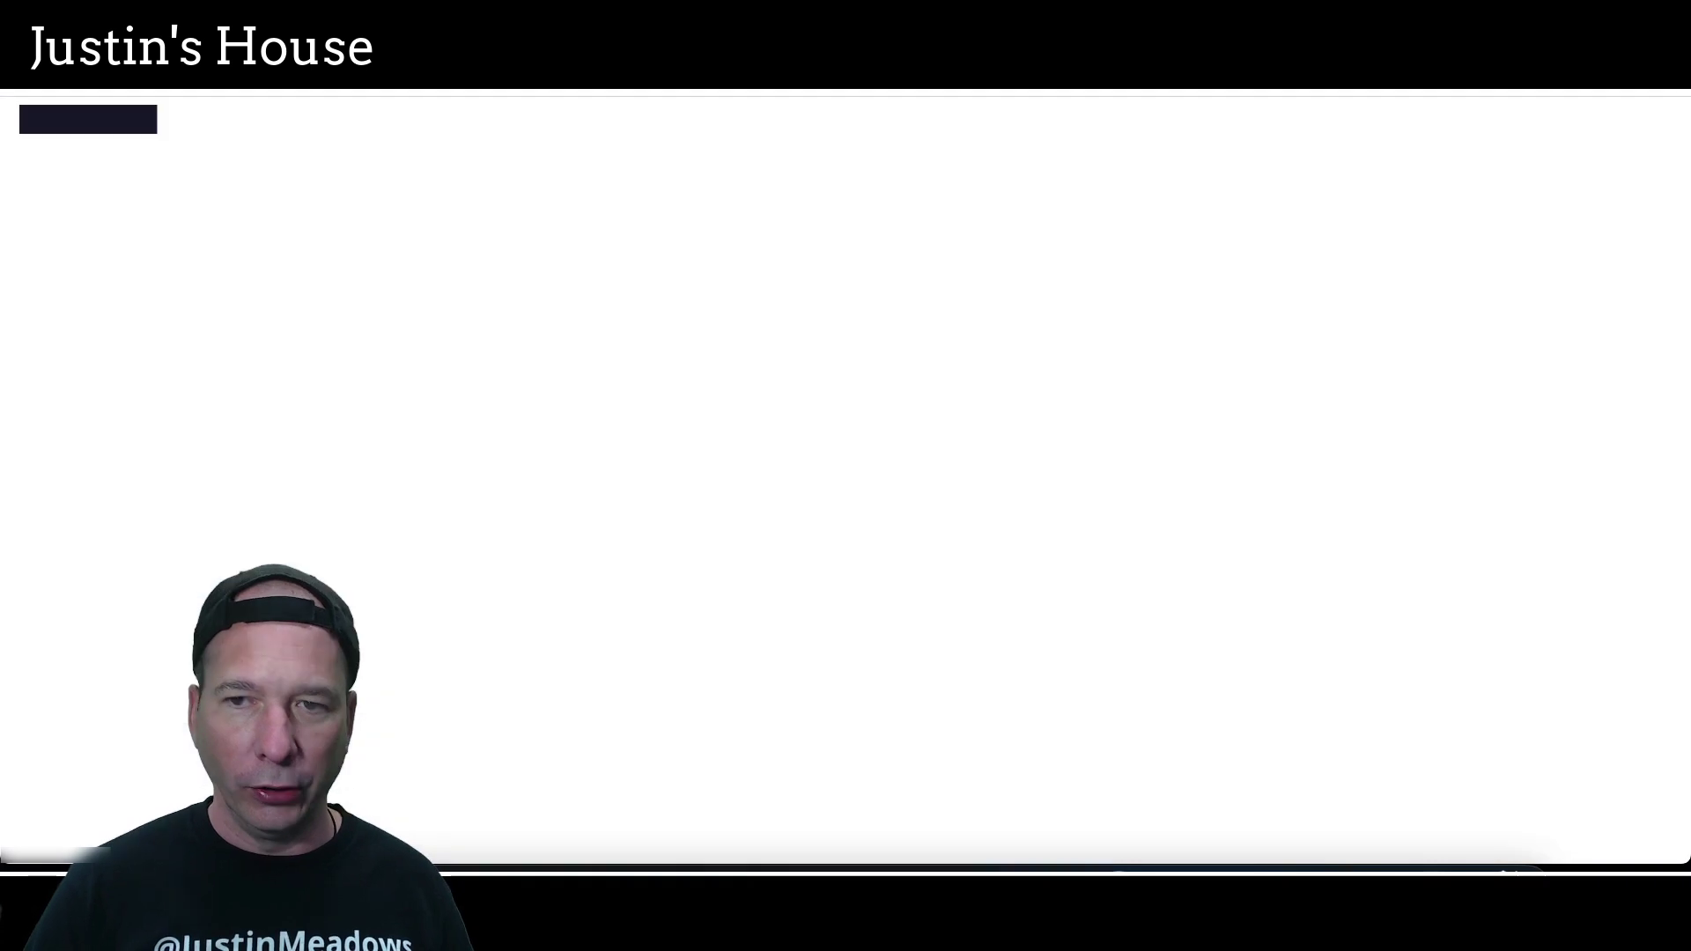
type("43000")
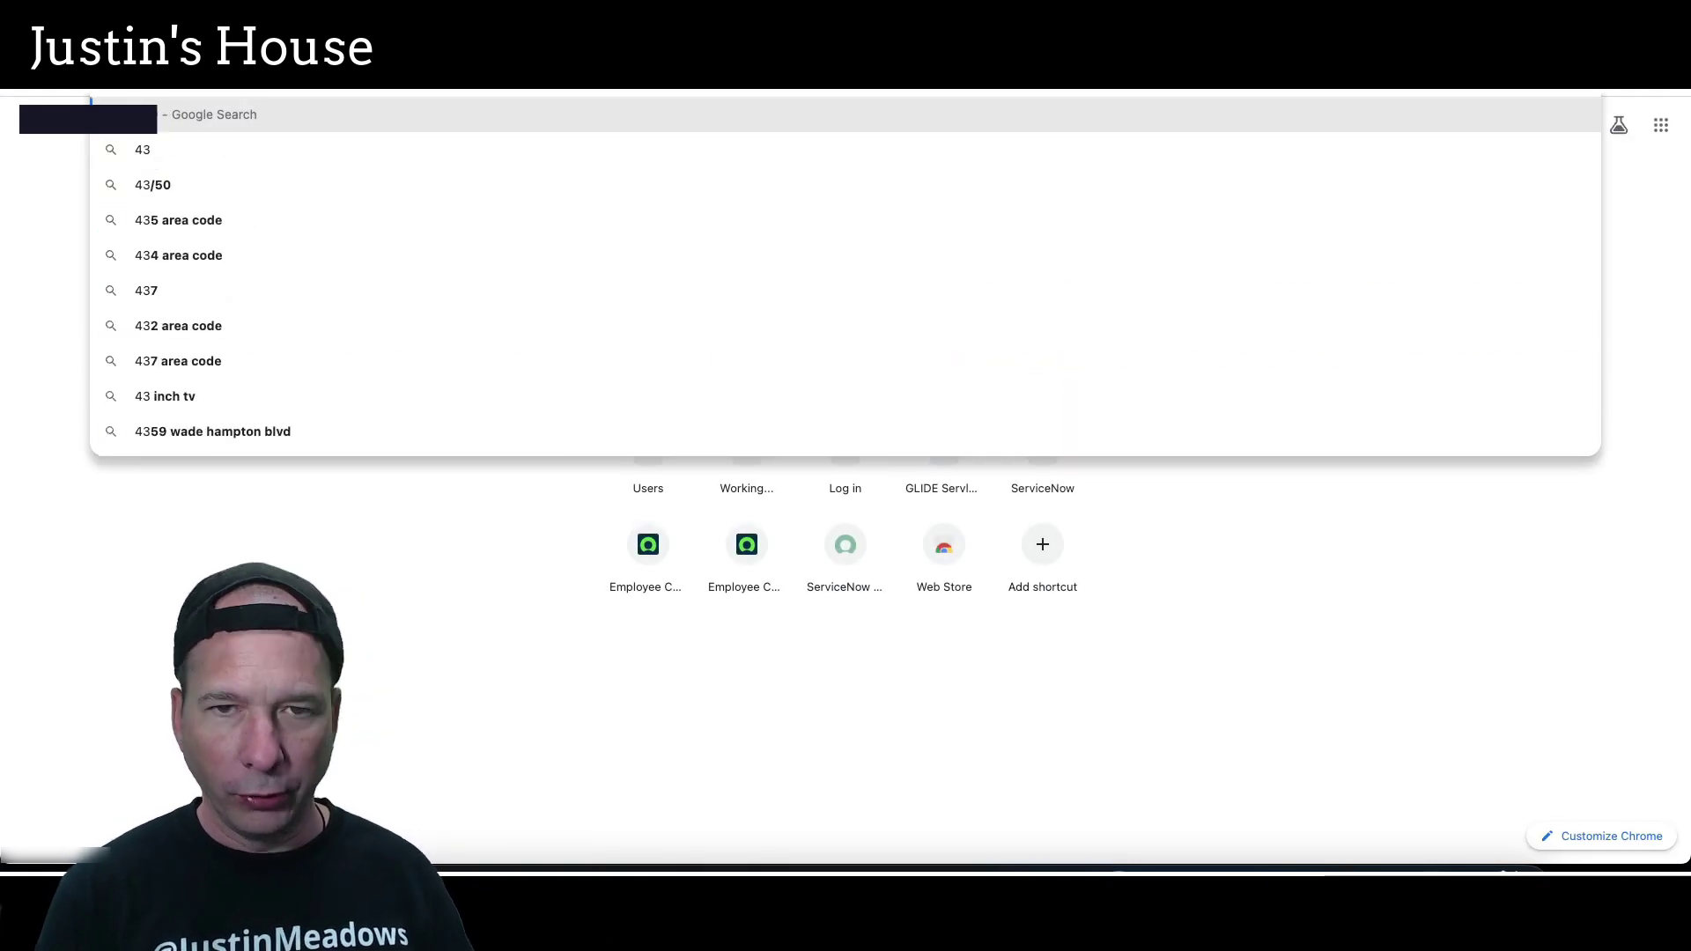
type(" ms to second")
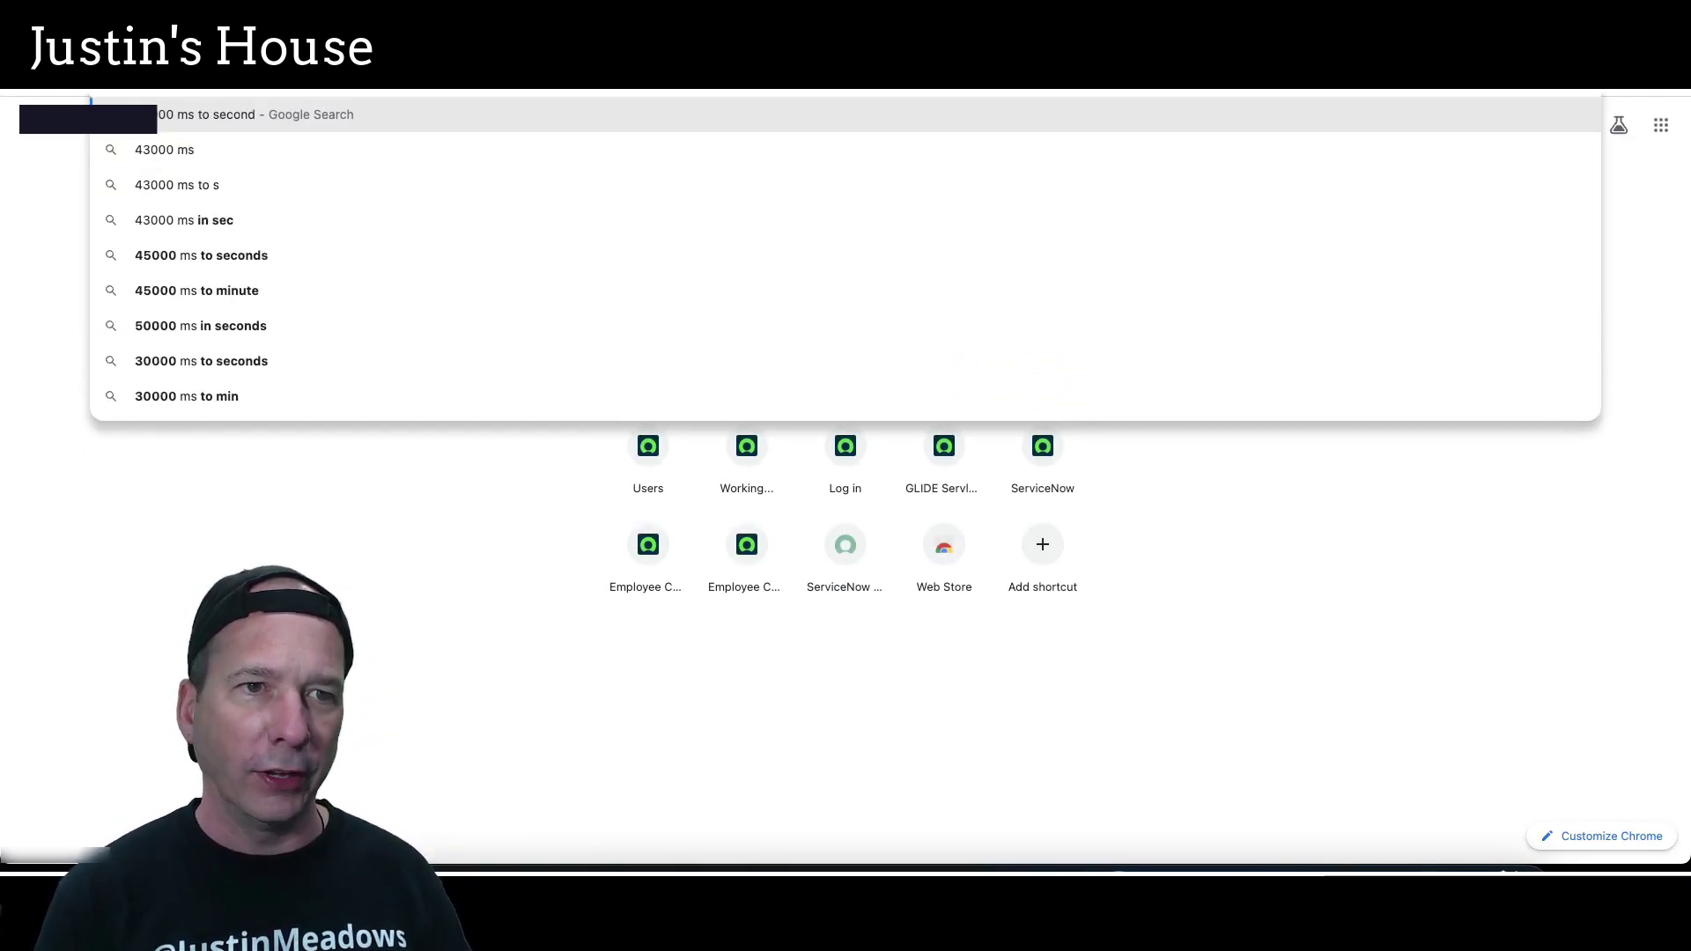
type("s")
key("Return")
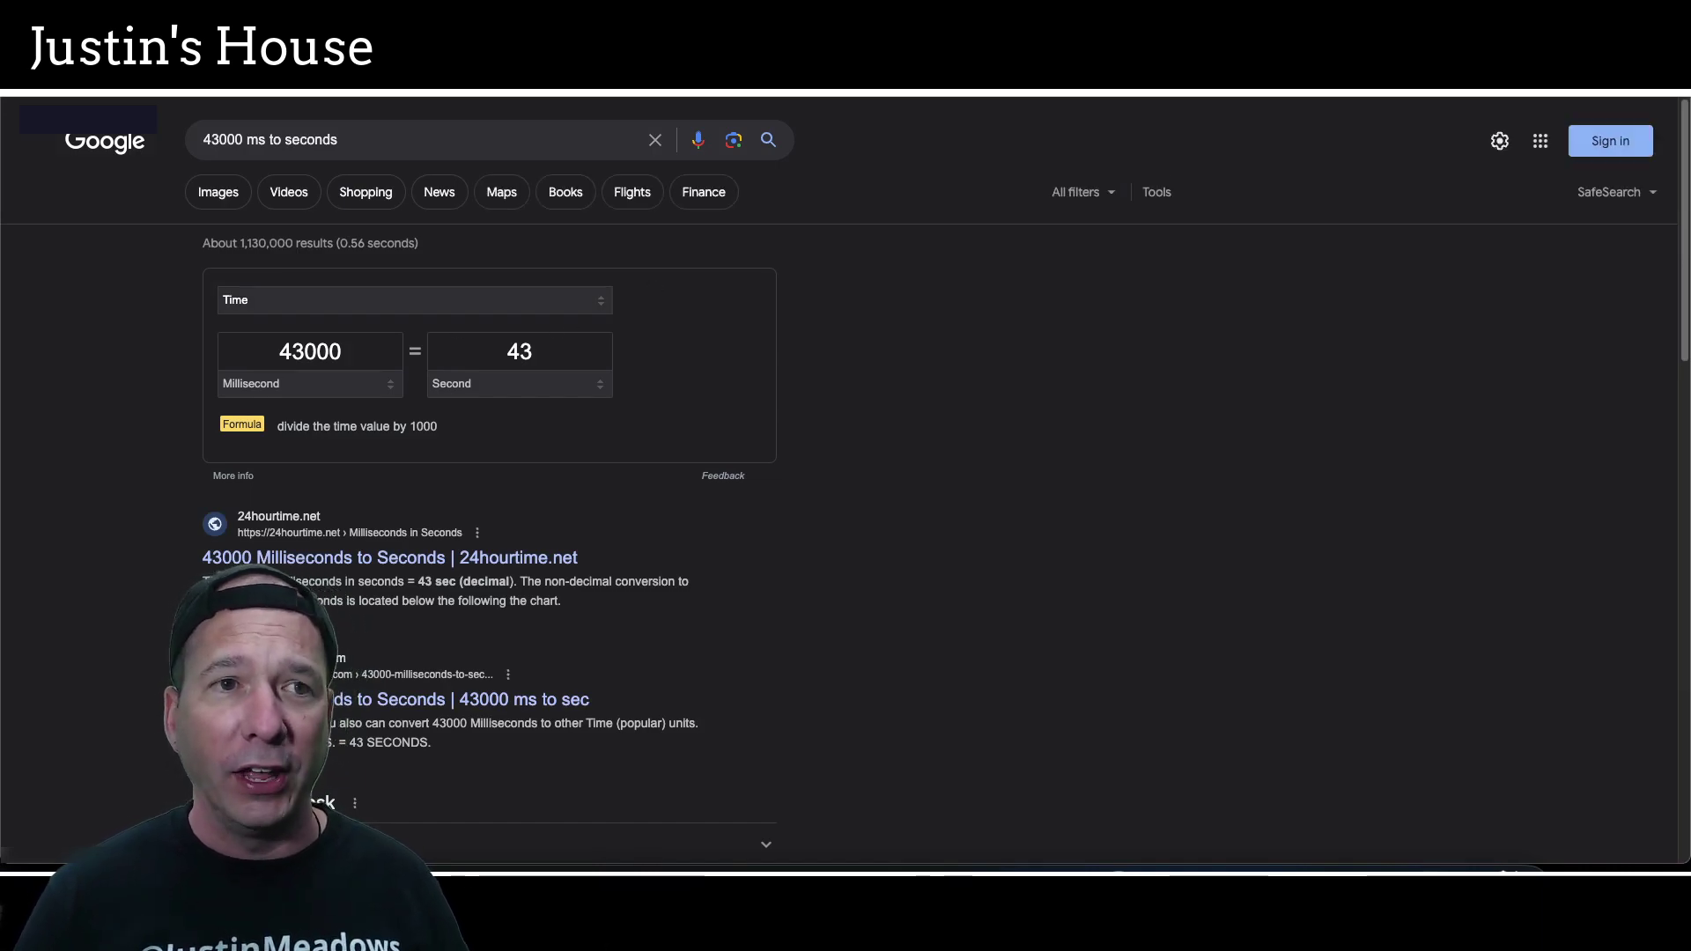
Return to the ServiceNow event registration record and review the logged and processed events in Recent Event Stats
key("alt+Tab")
scroll(1196, 569, "down", 4)
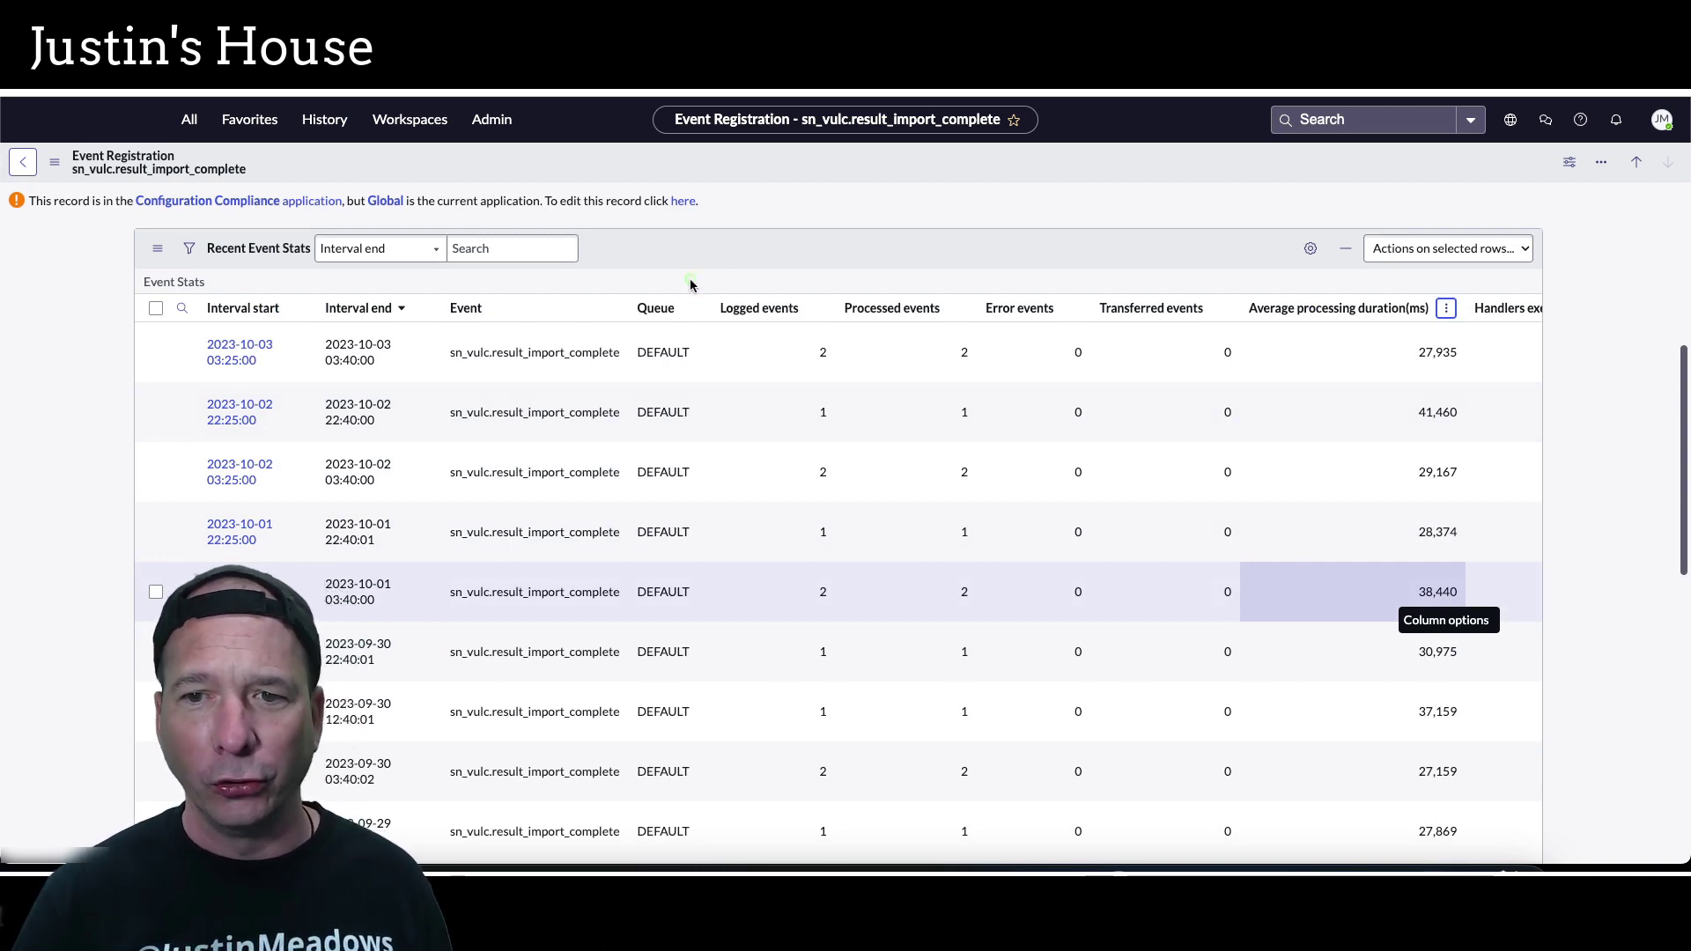
mouse_move(690, 278)
left_mouse_down()
mouse_move(1019, 811)
mouse_move(1022, 854)
left_mouse_up()
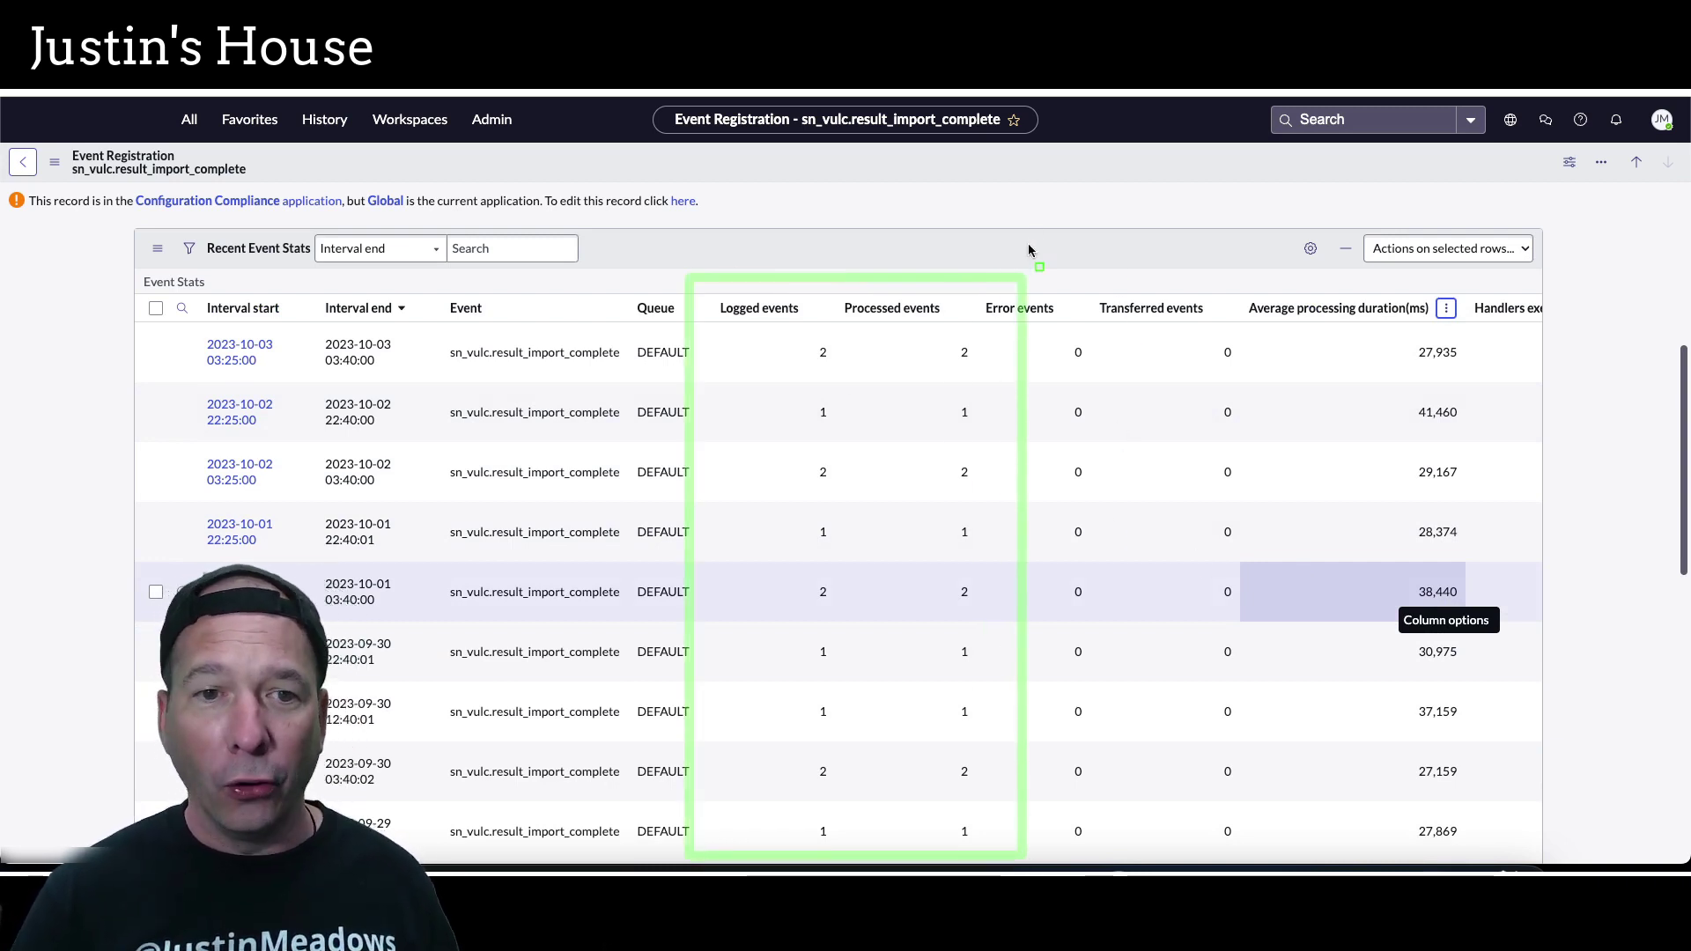
key("Escape")
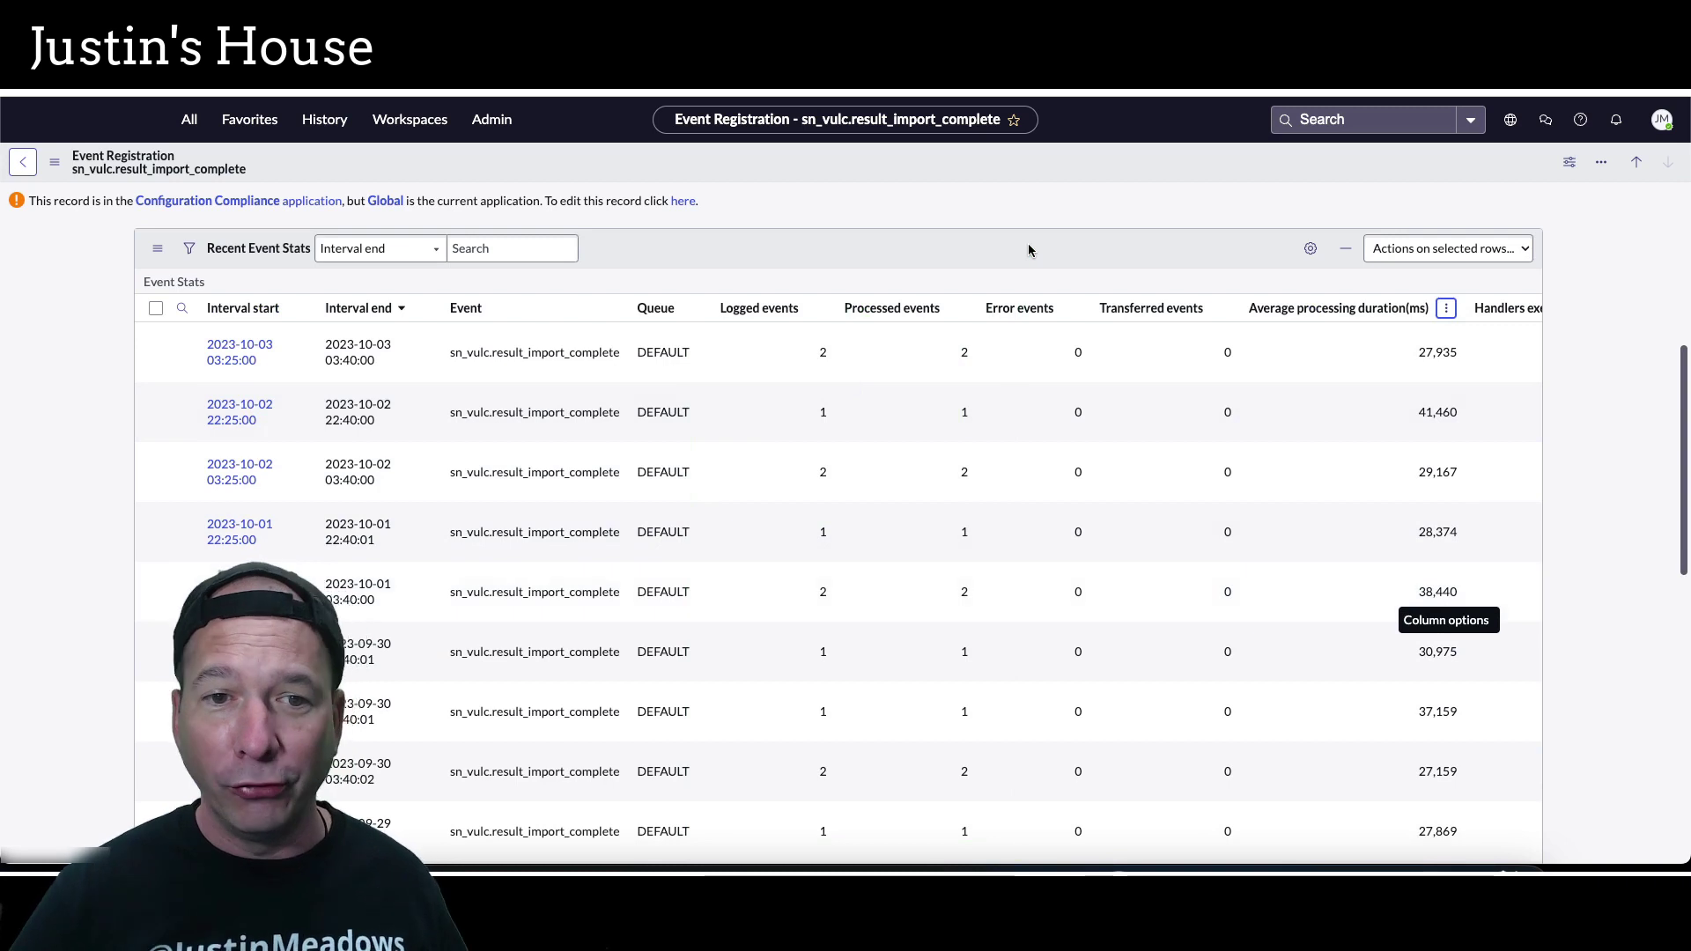
scroll(632, 401, "up", 4)
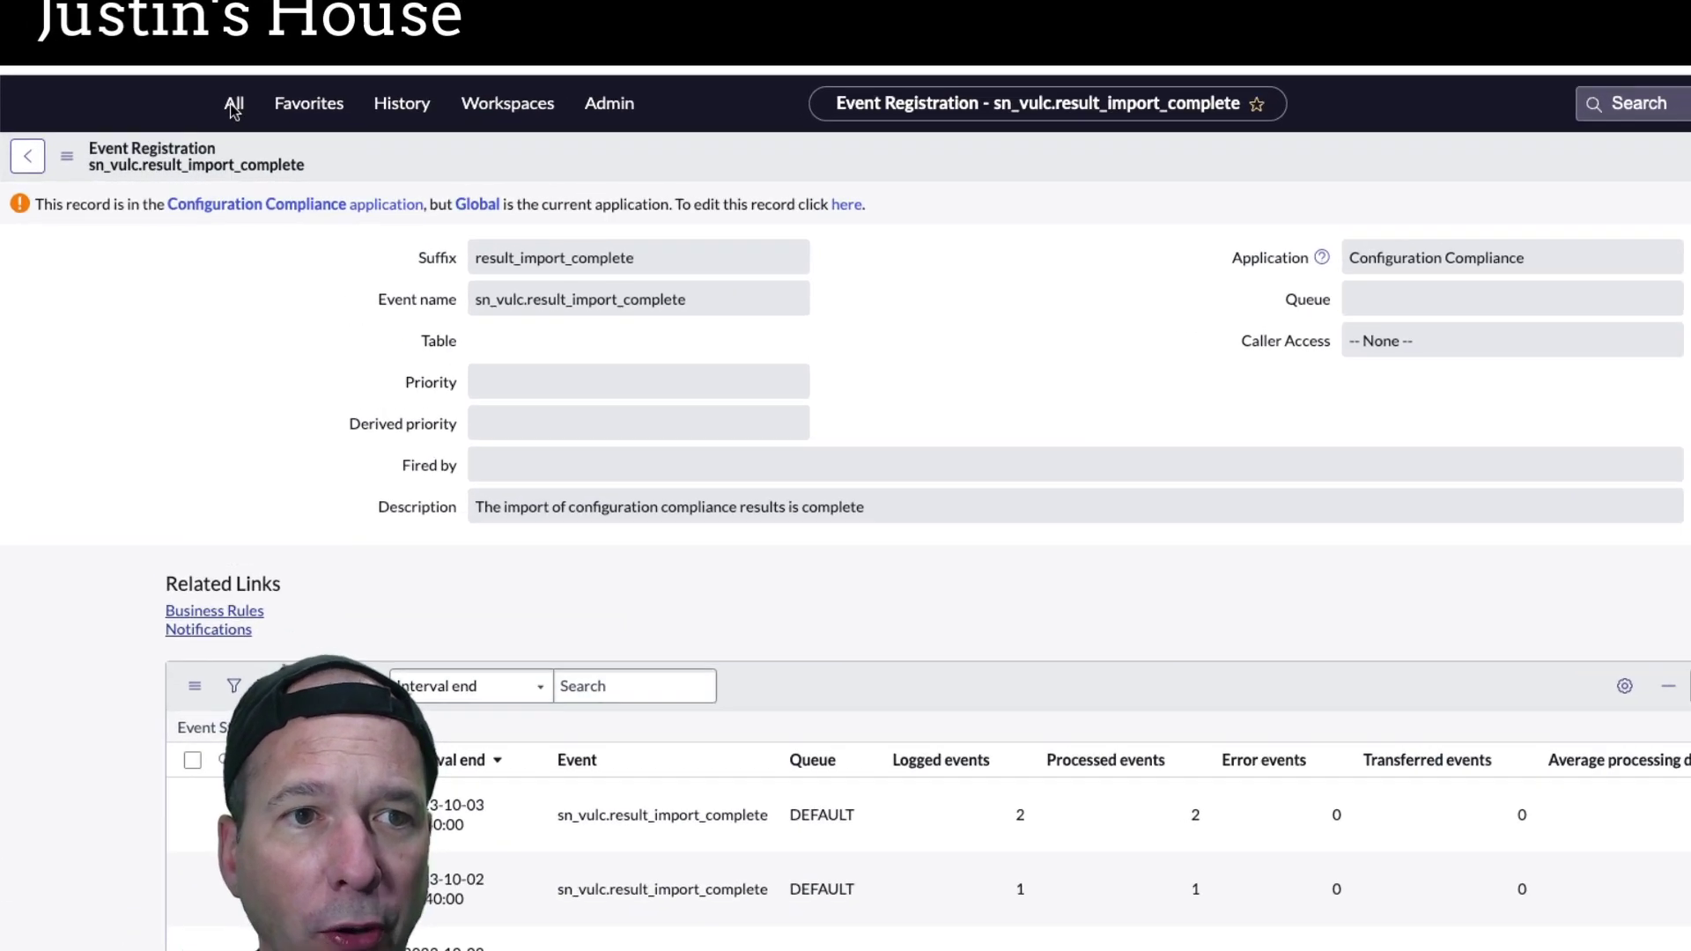
Filter the application navigator by "system policy" and locate Script Actions among the Events modules
left_click(190, 119)
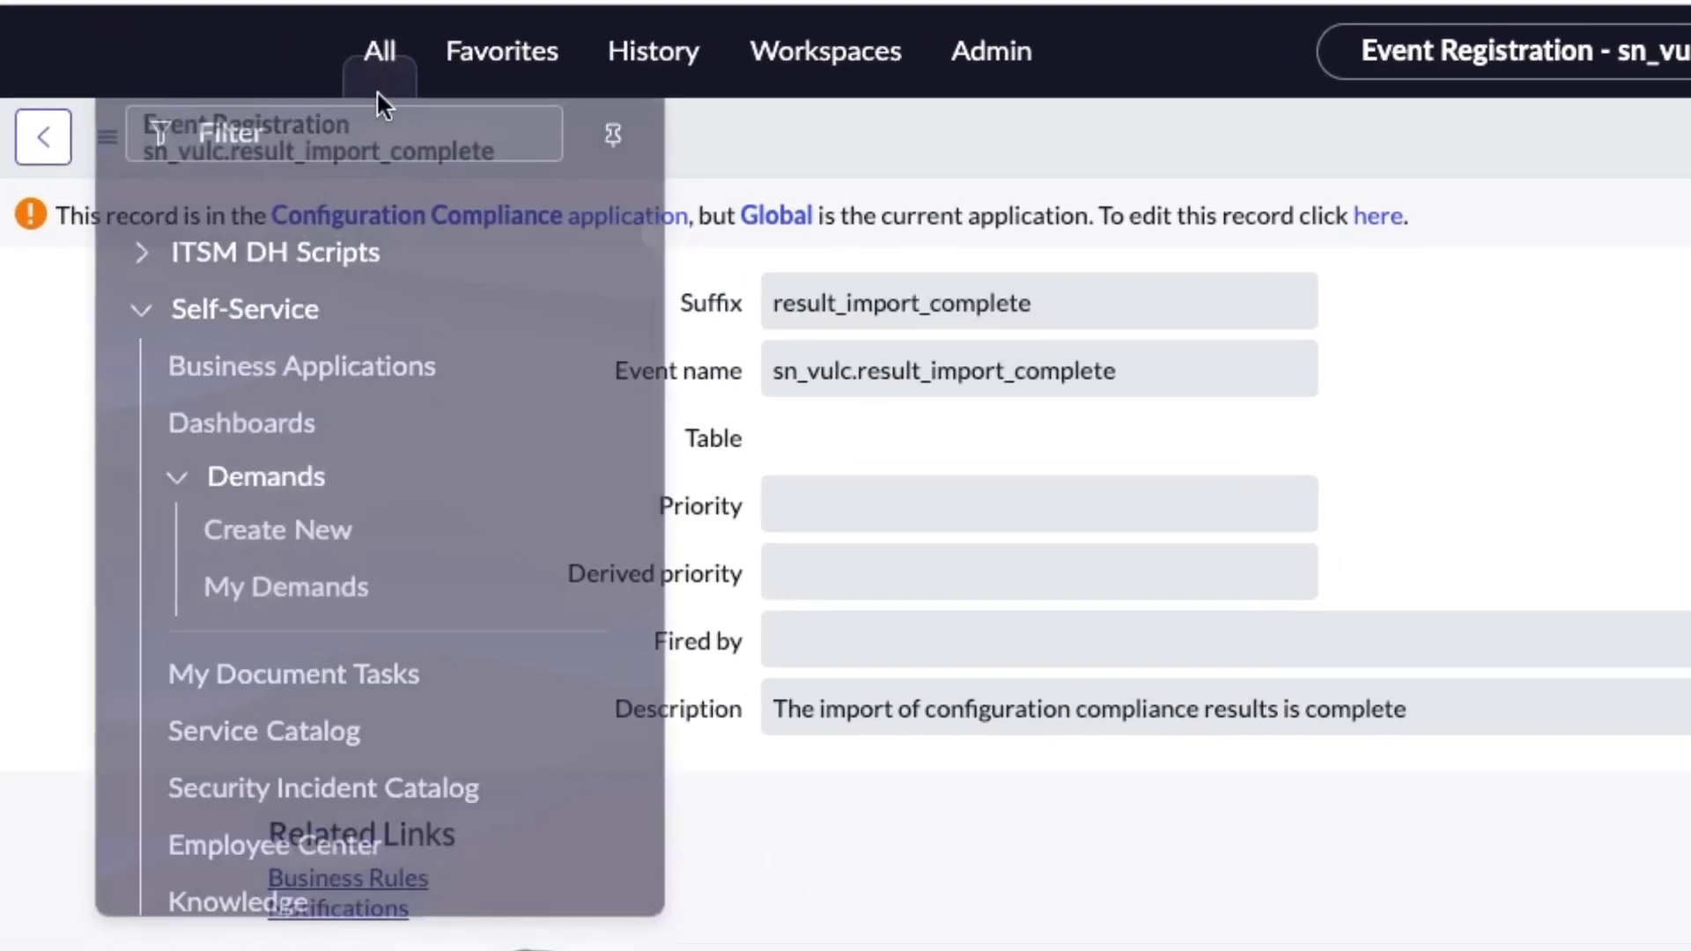
type("system po")
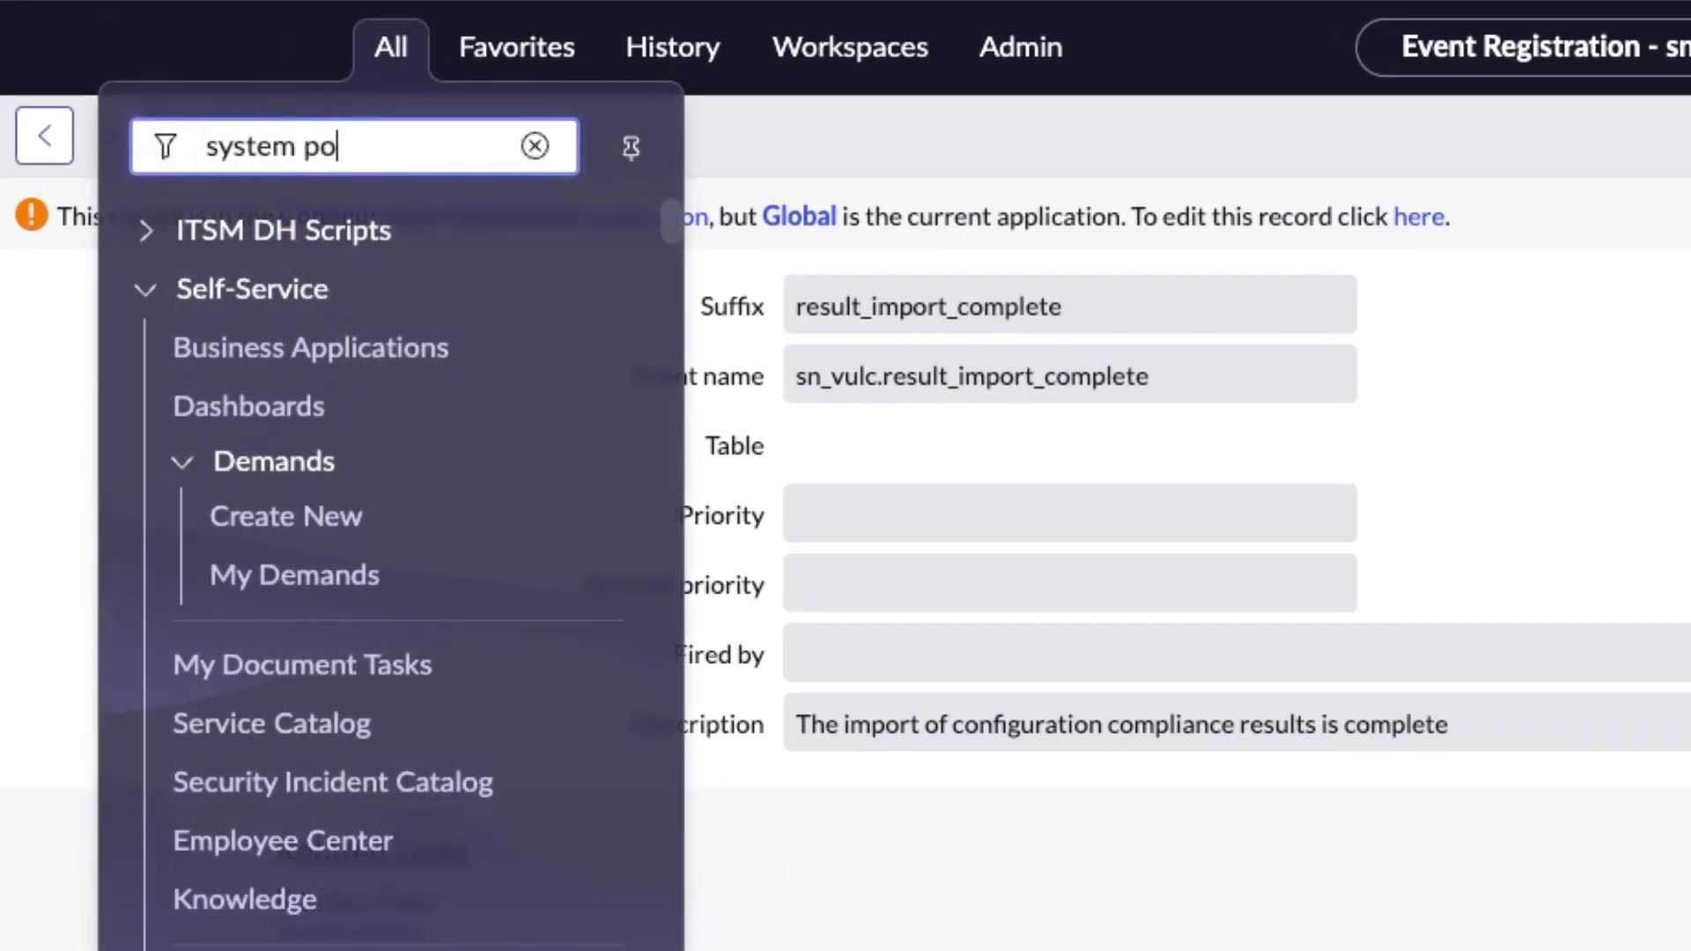
type("licy")
scroll(566, 604, "down", 10)
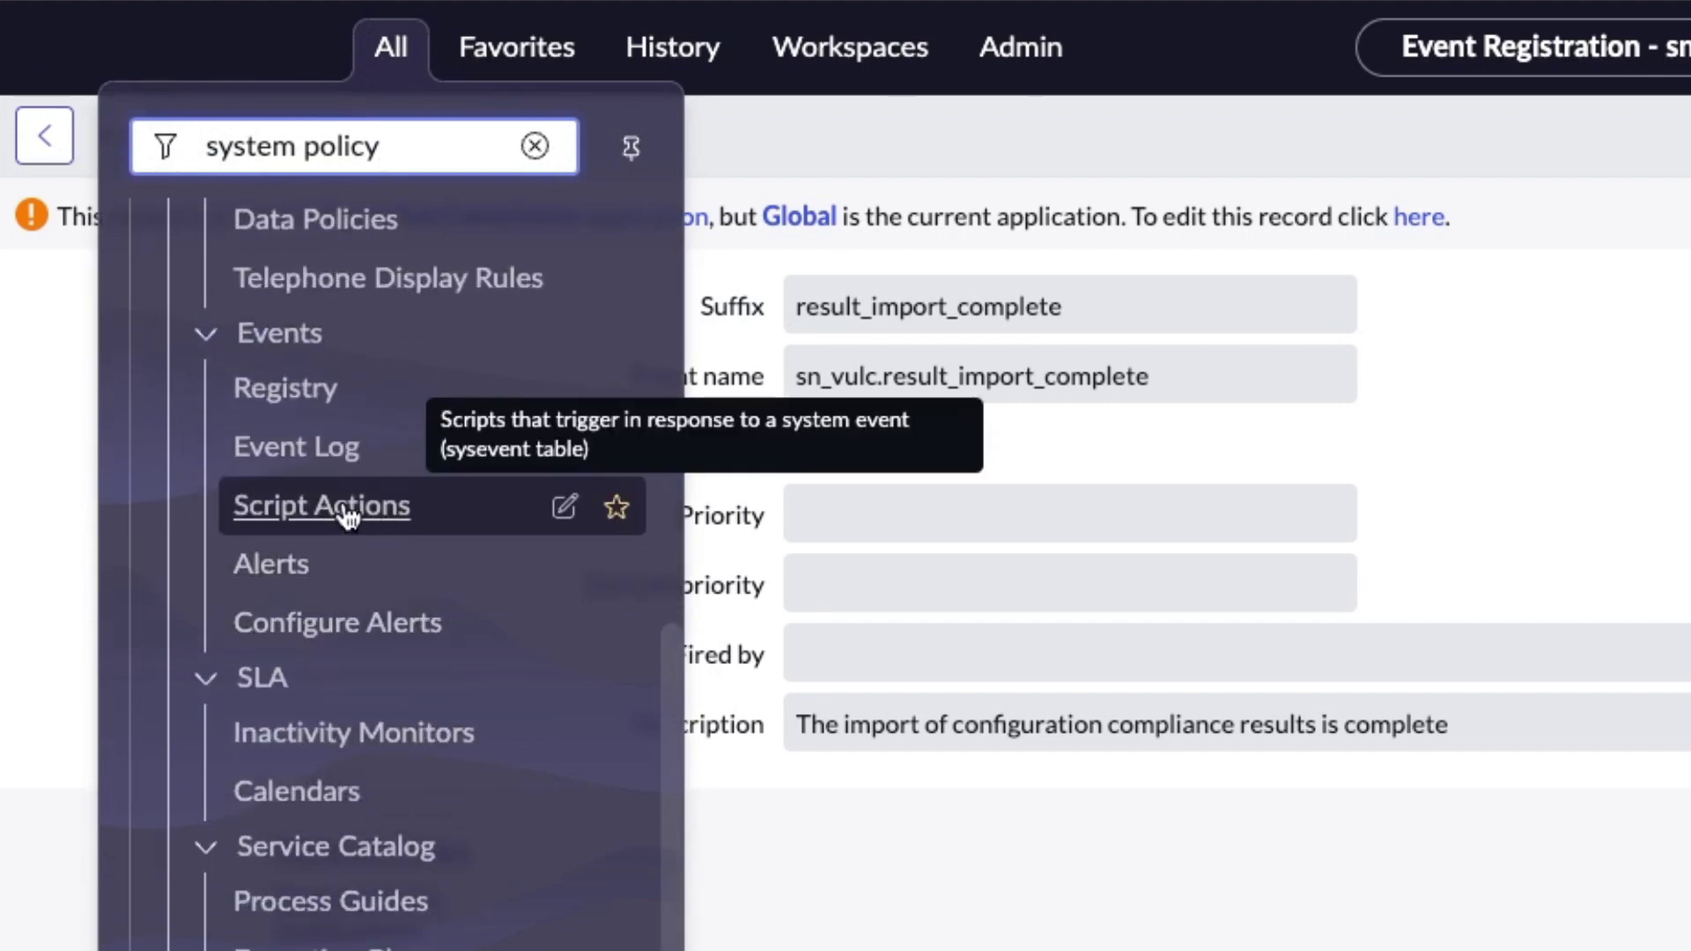
Copy the event name sn_vulc.result_import_complete from the registration record and open the Script Actions list
left_click_drag(785, 377, 1114, 386)
key("ctrl+c")
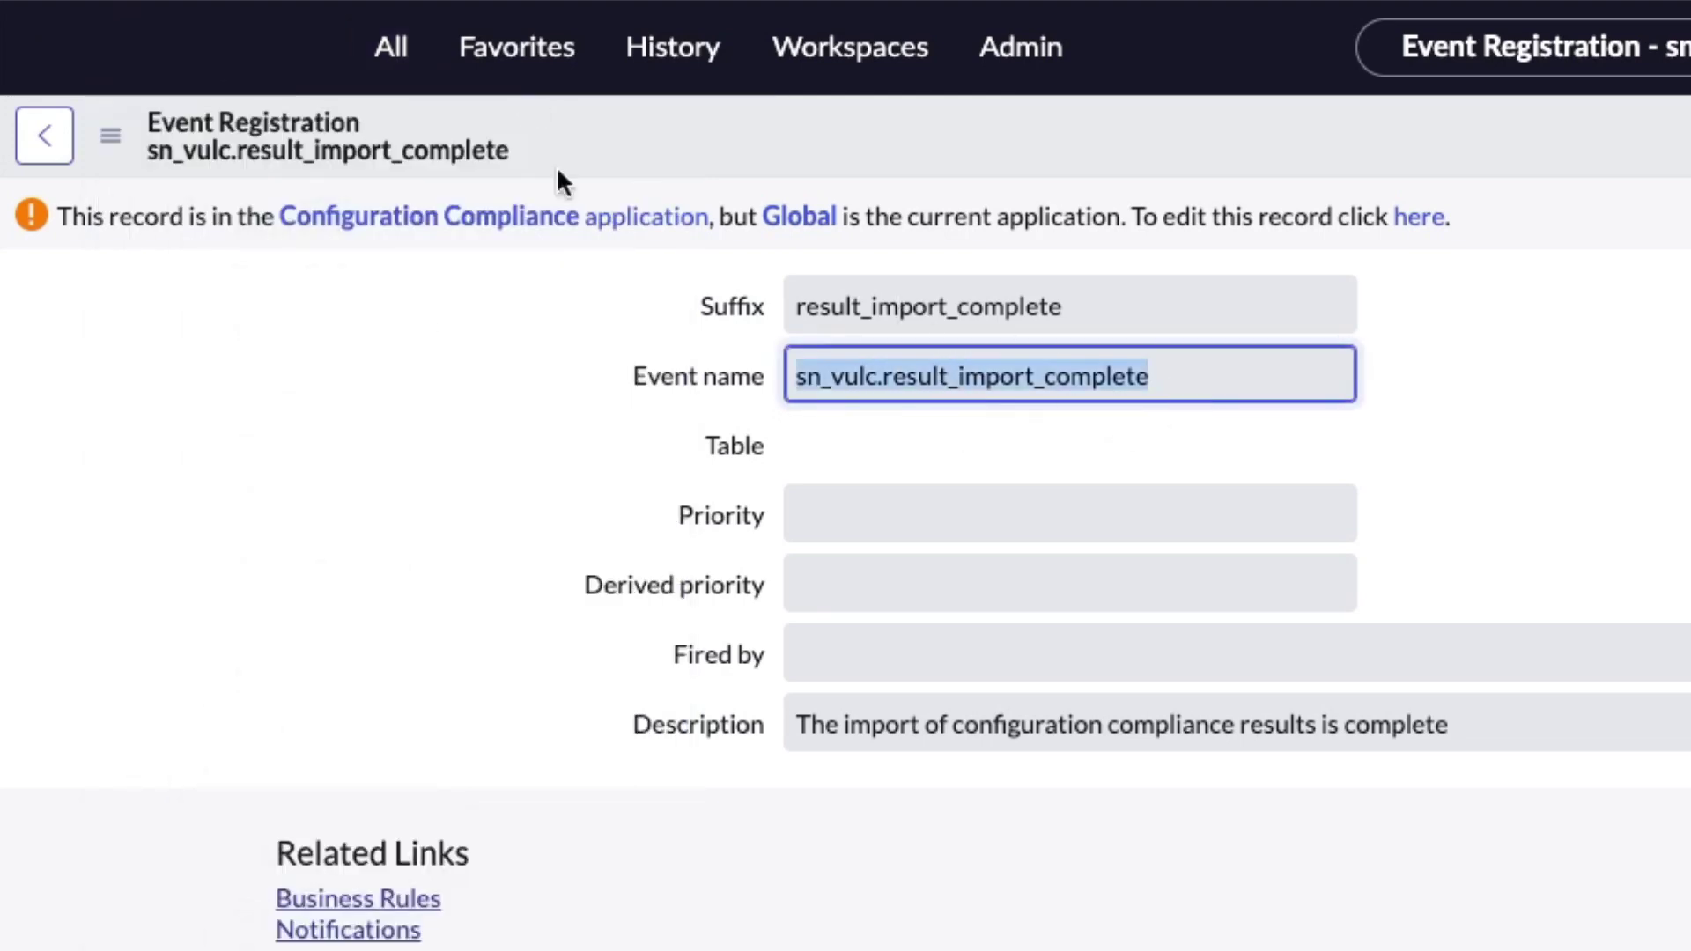
left_click(414, 61)
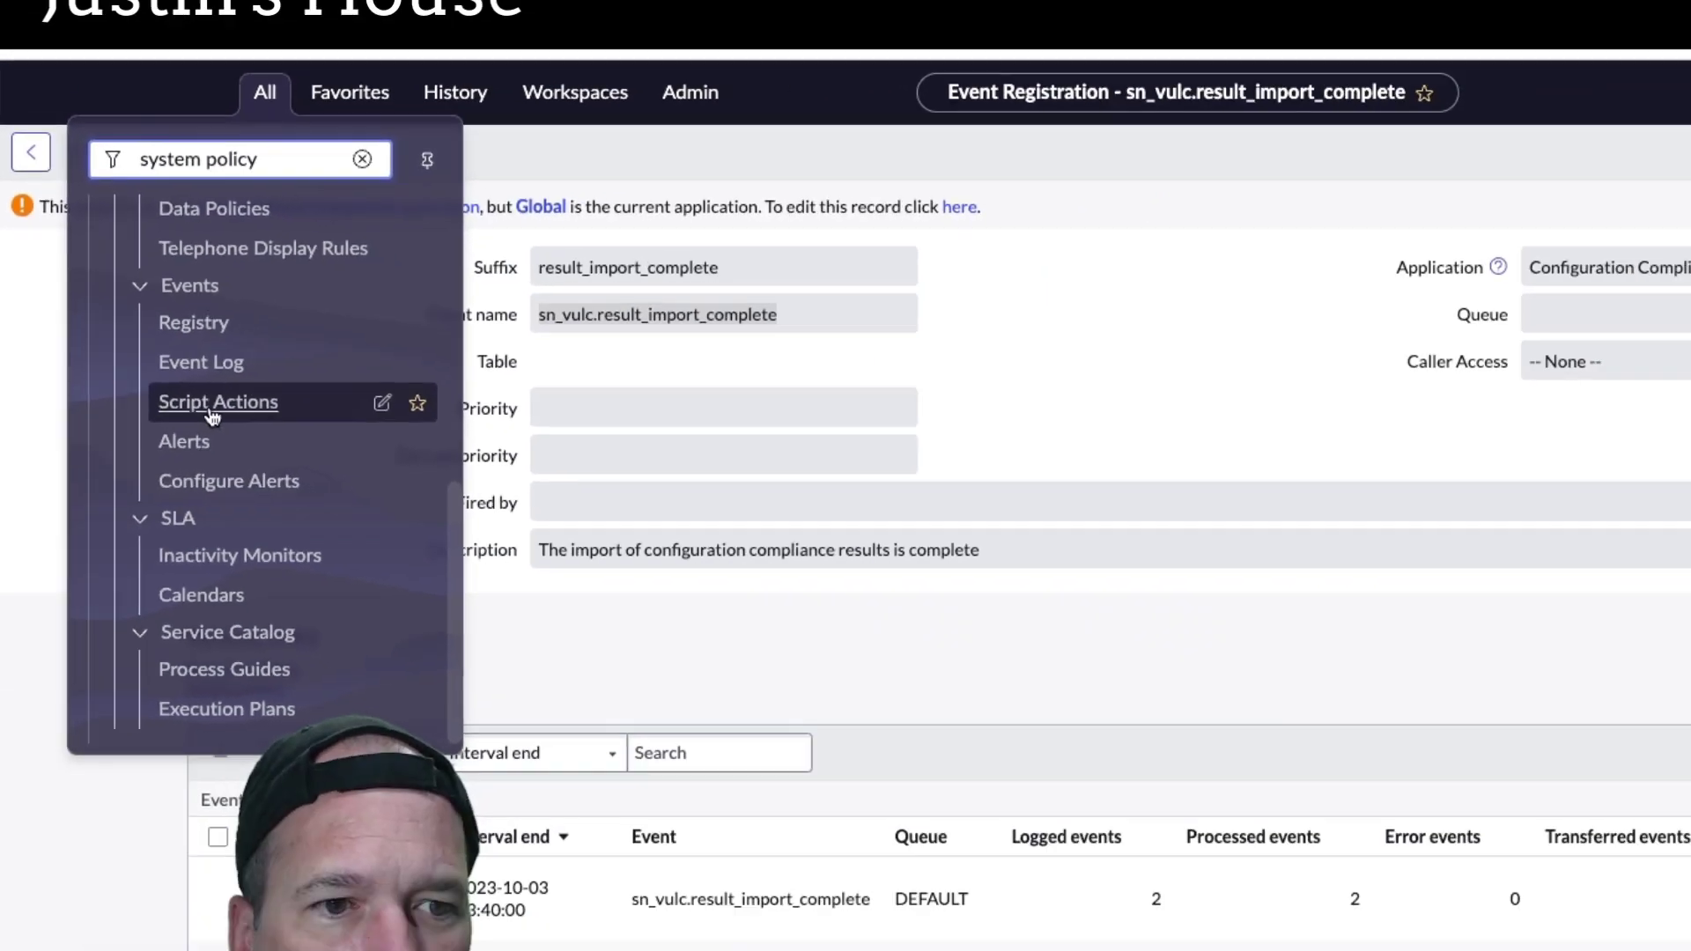
left_click(300, 504)
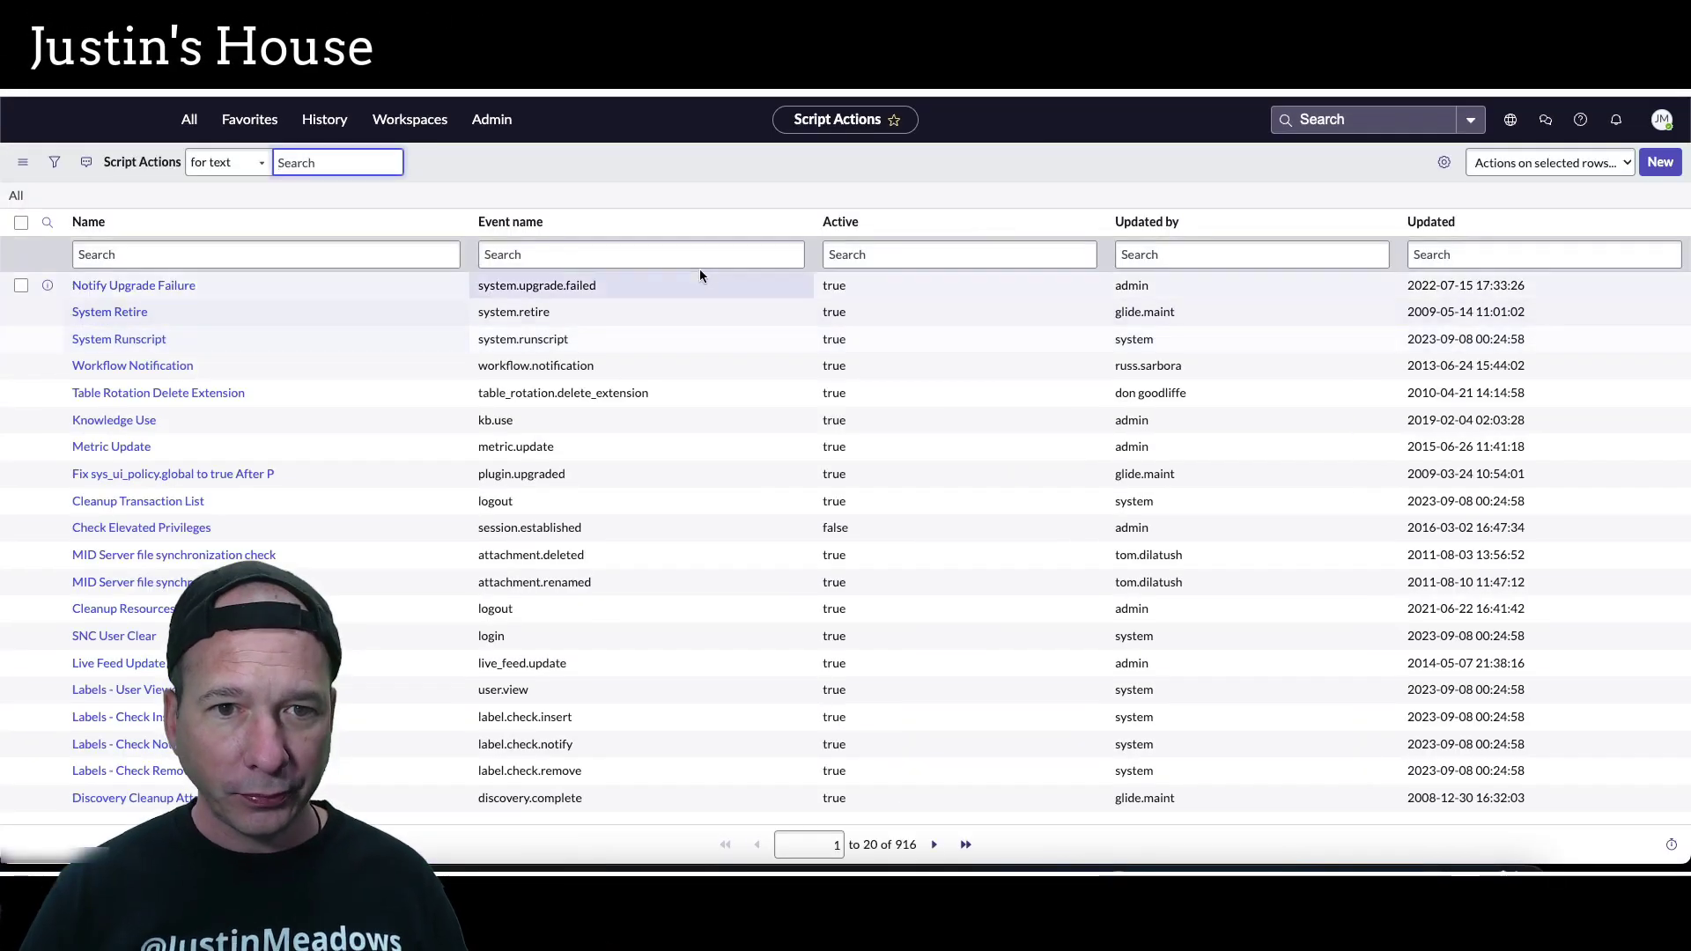
Filter the script actions by event name sn_vulc.result_import_complete and open the Configuration Results import complete record
left_click(672, 254)
key("ctrl+v")
key("Return")
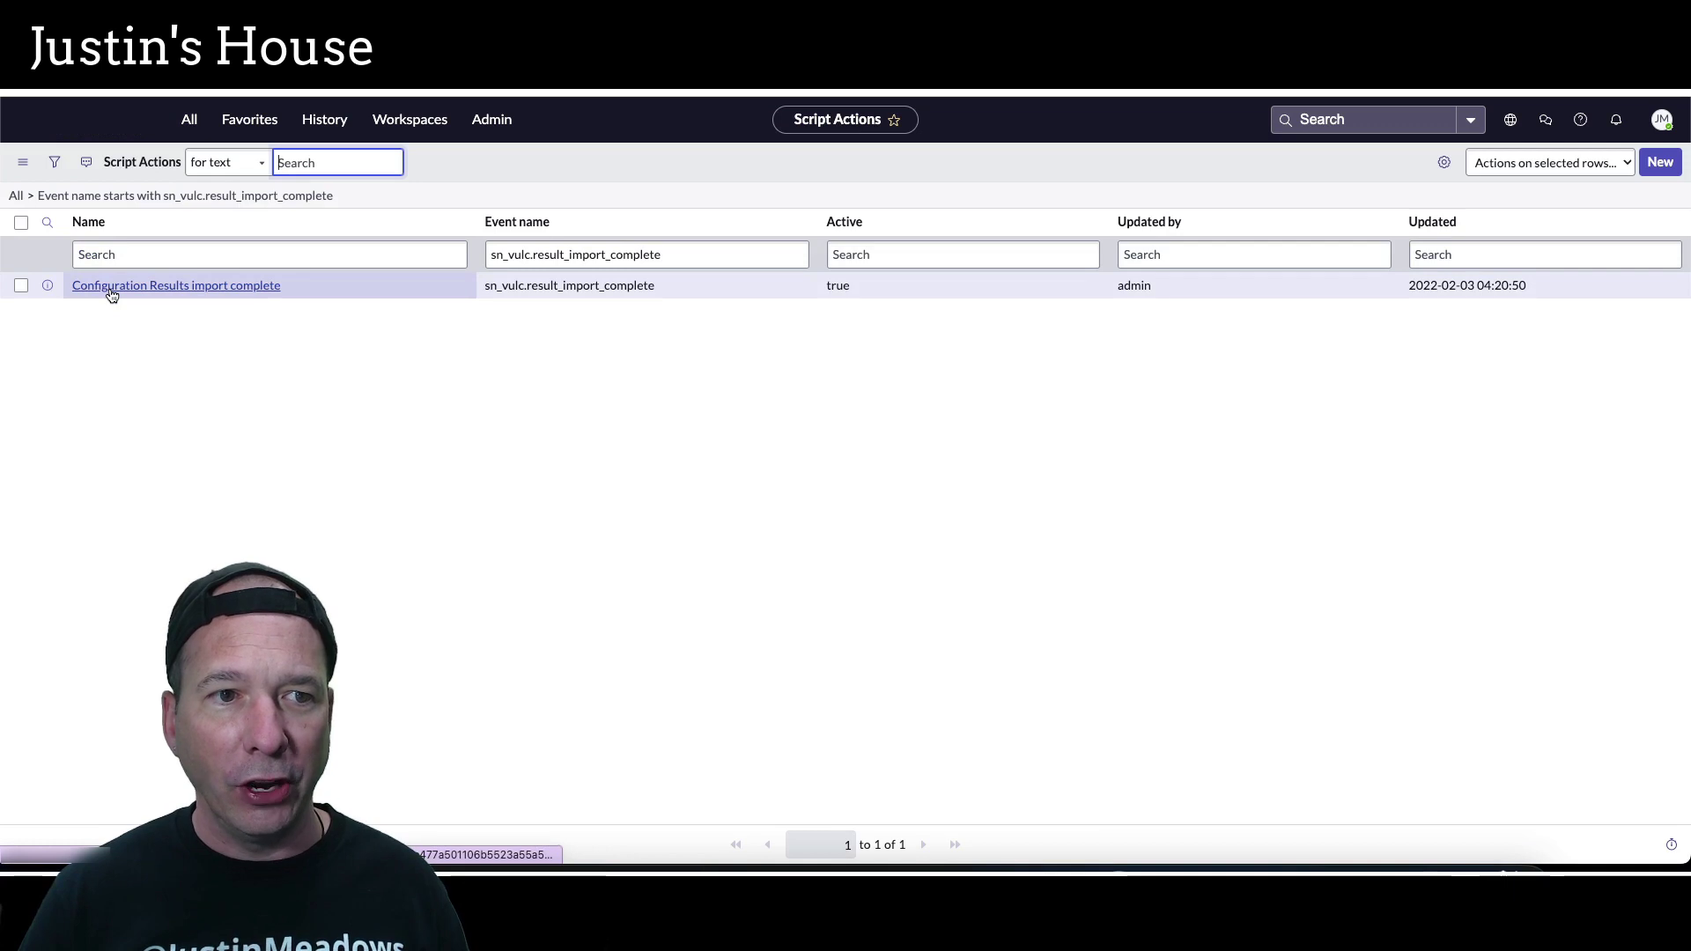
left_click(209, 287)
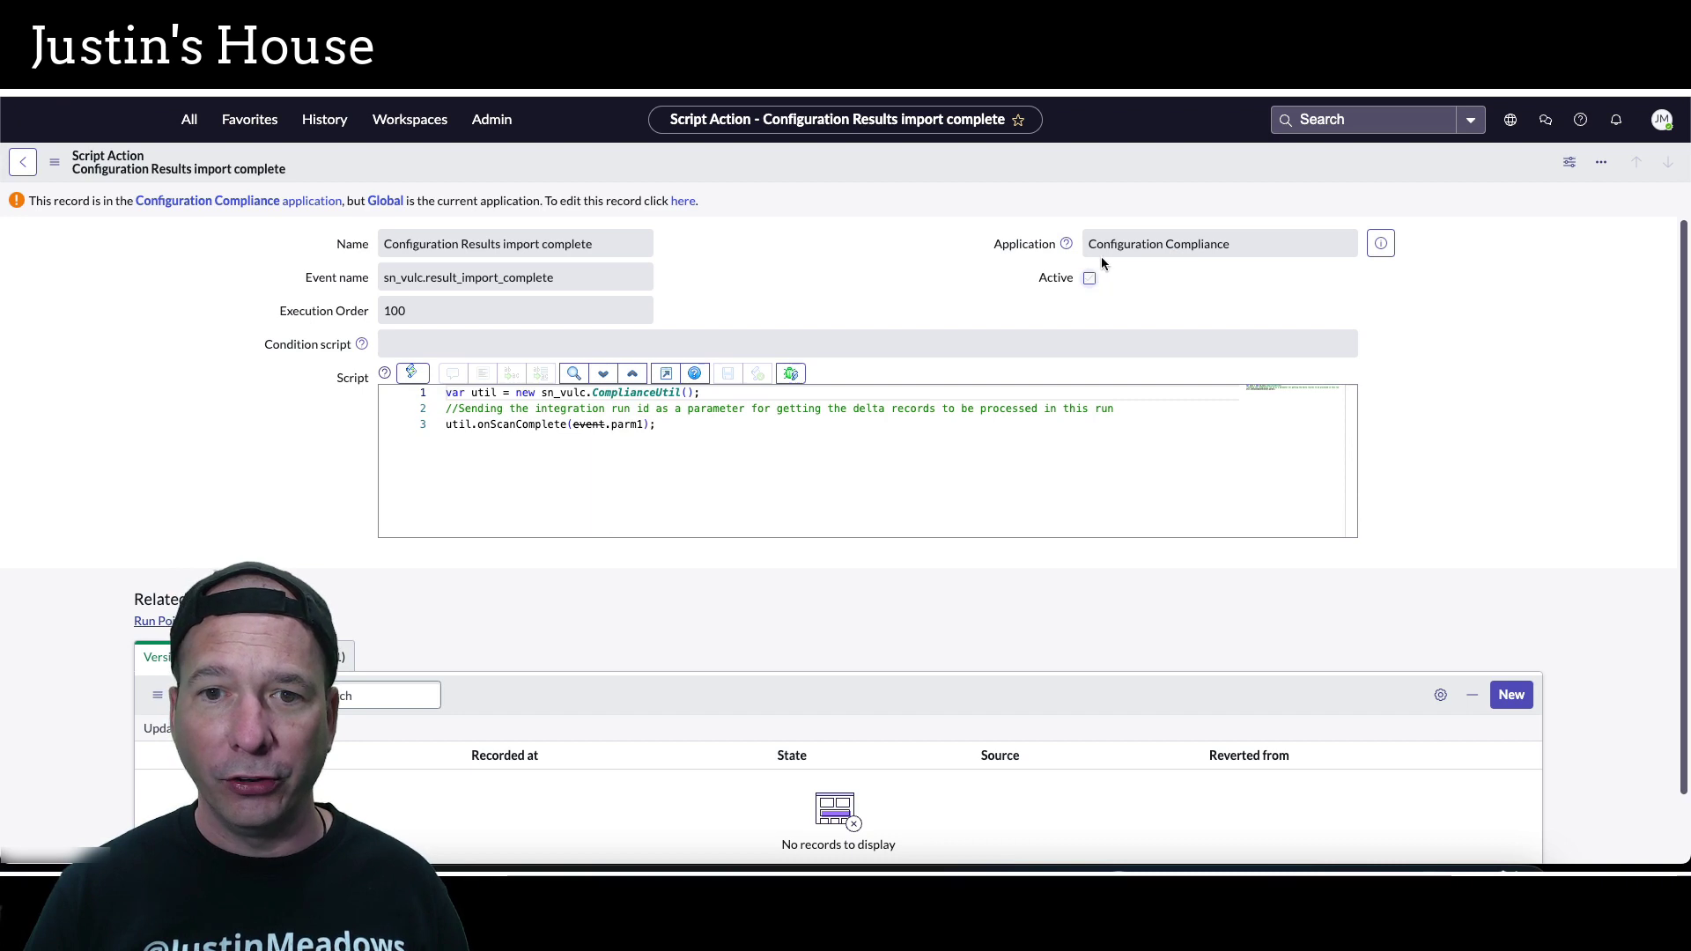
Filter the application navigator by "scheduled job" and open Scheduled Jobs under System Scheduler
left_click(189, 119)
triple_click(229, 164)
key("BackSpace")
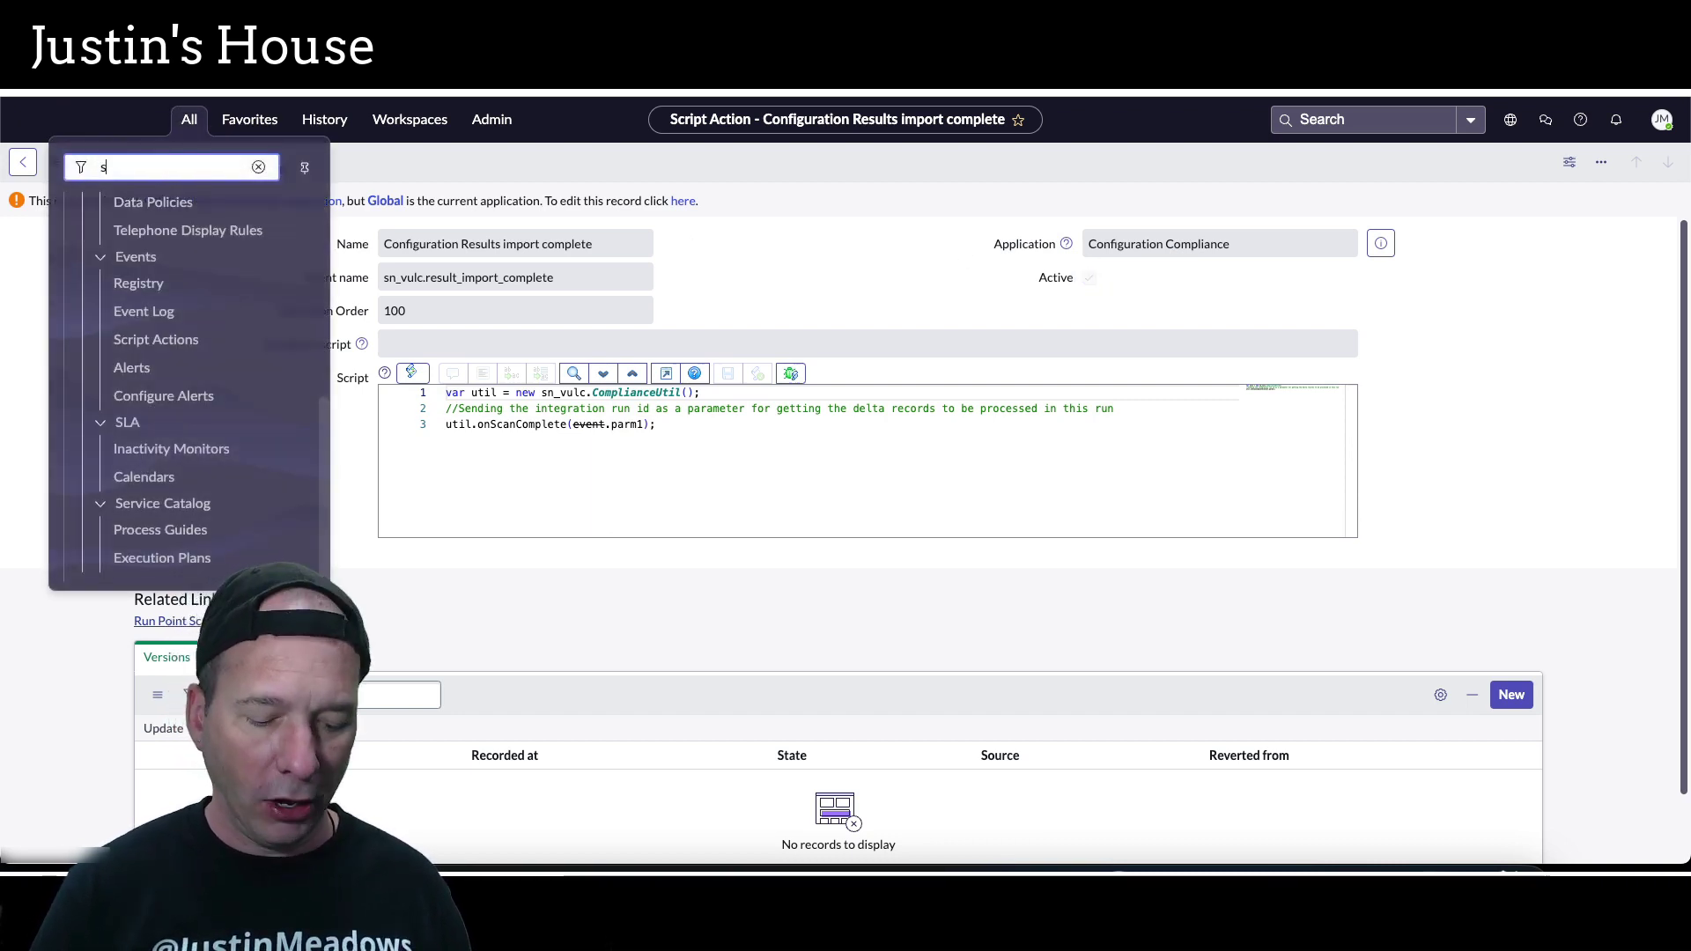
type("scheduled job")
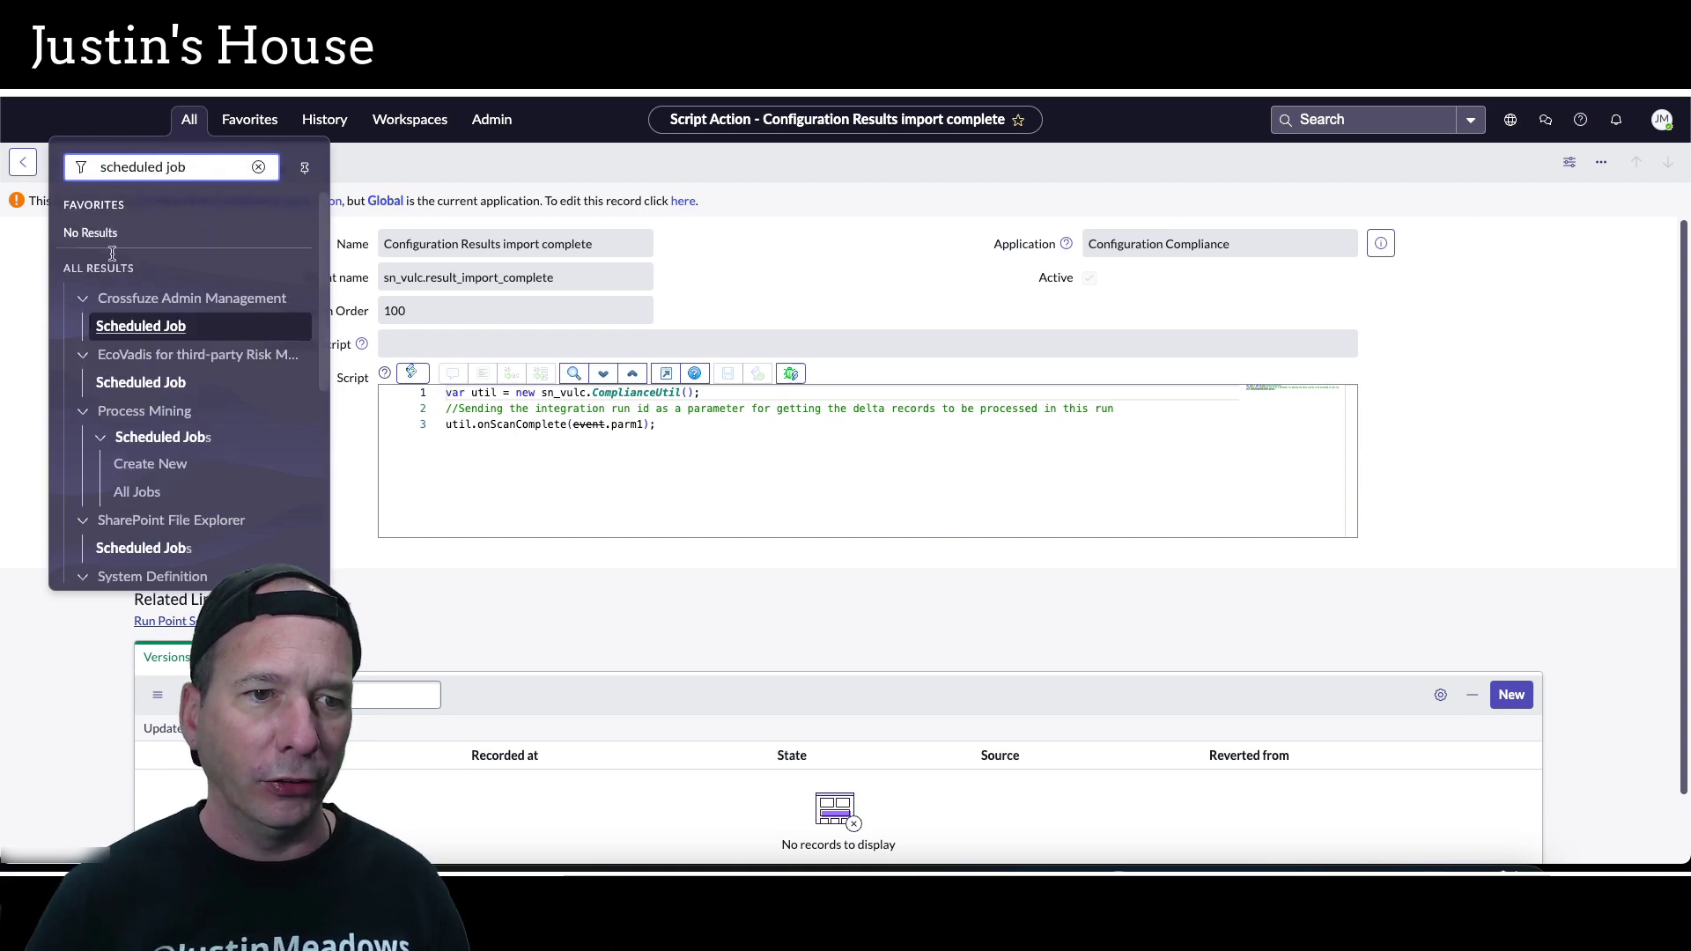
scroll(145, 353, "down", 5)
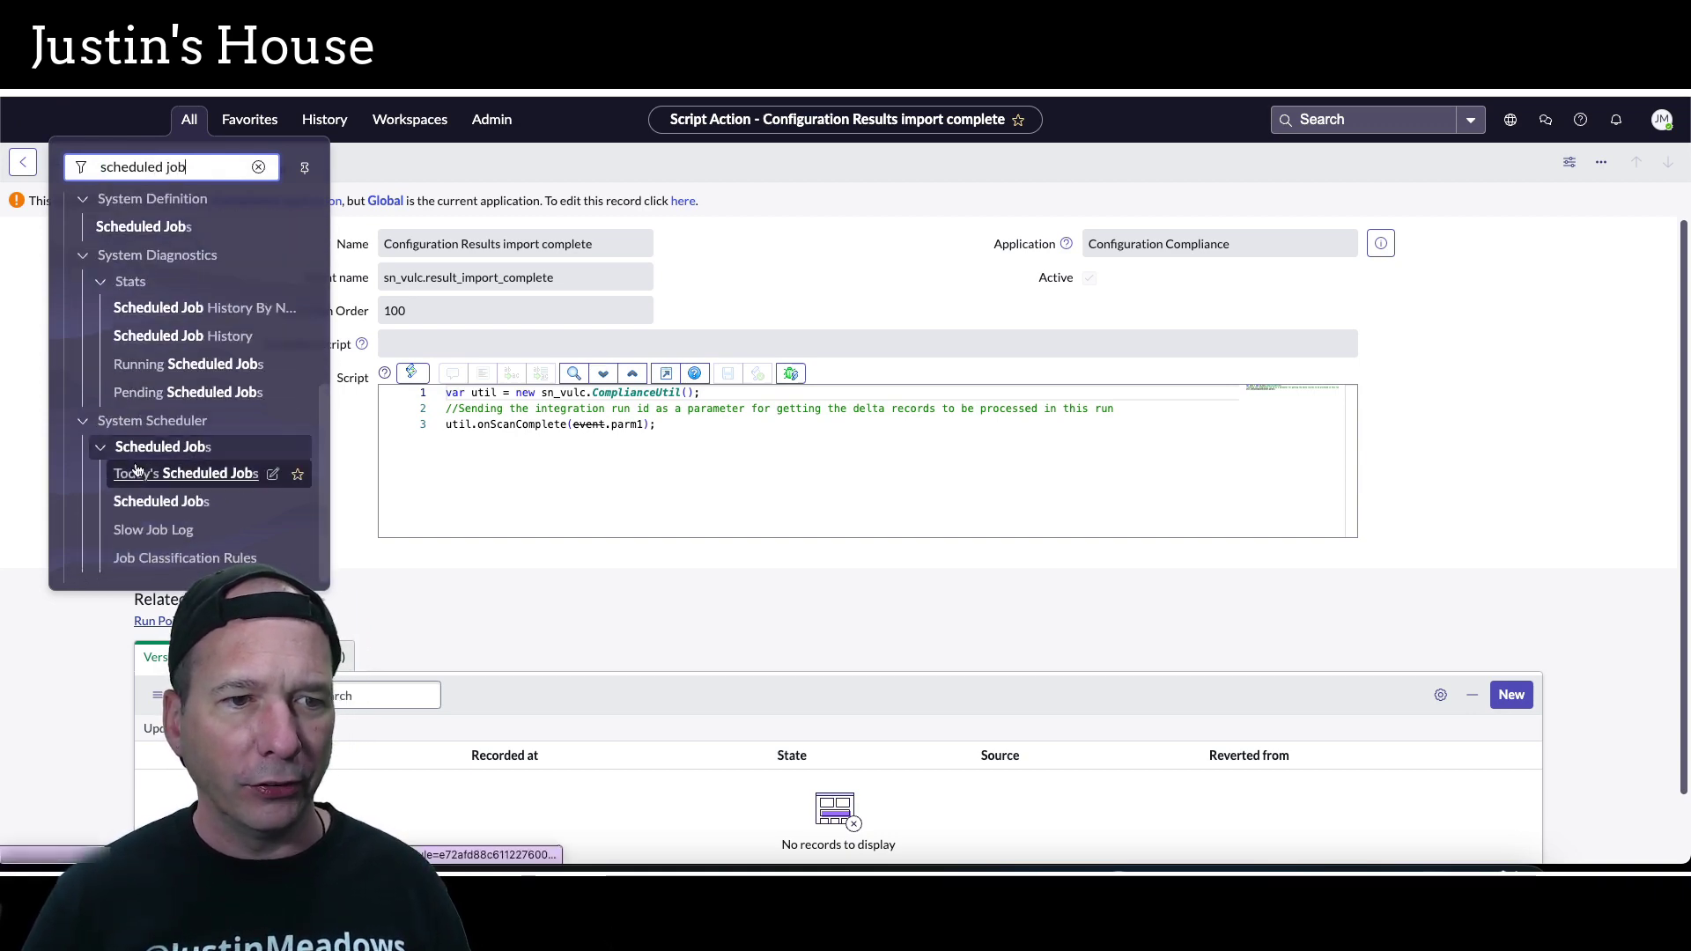
left_click(155, 508)
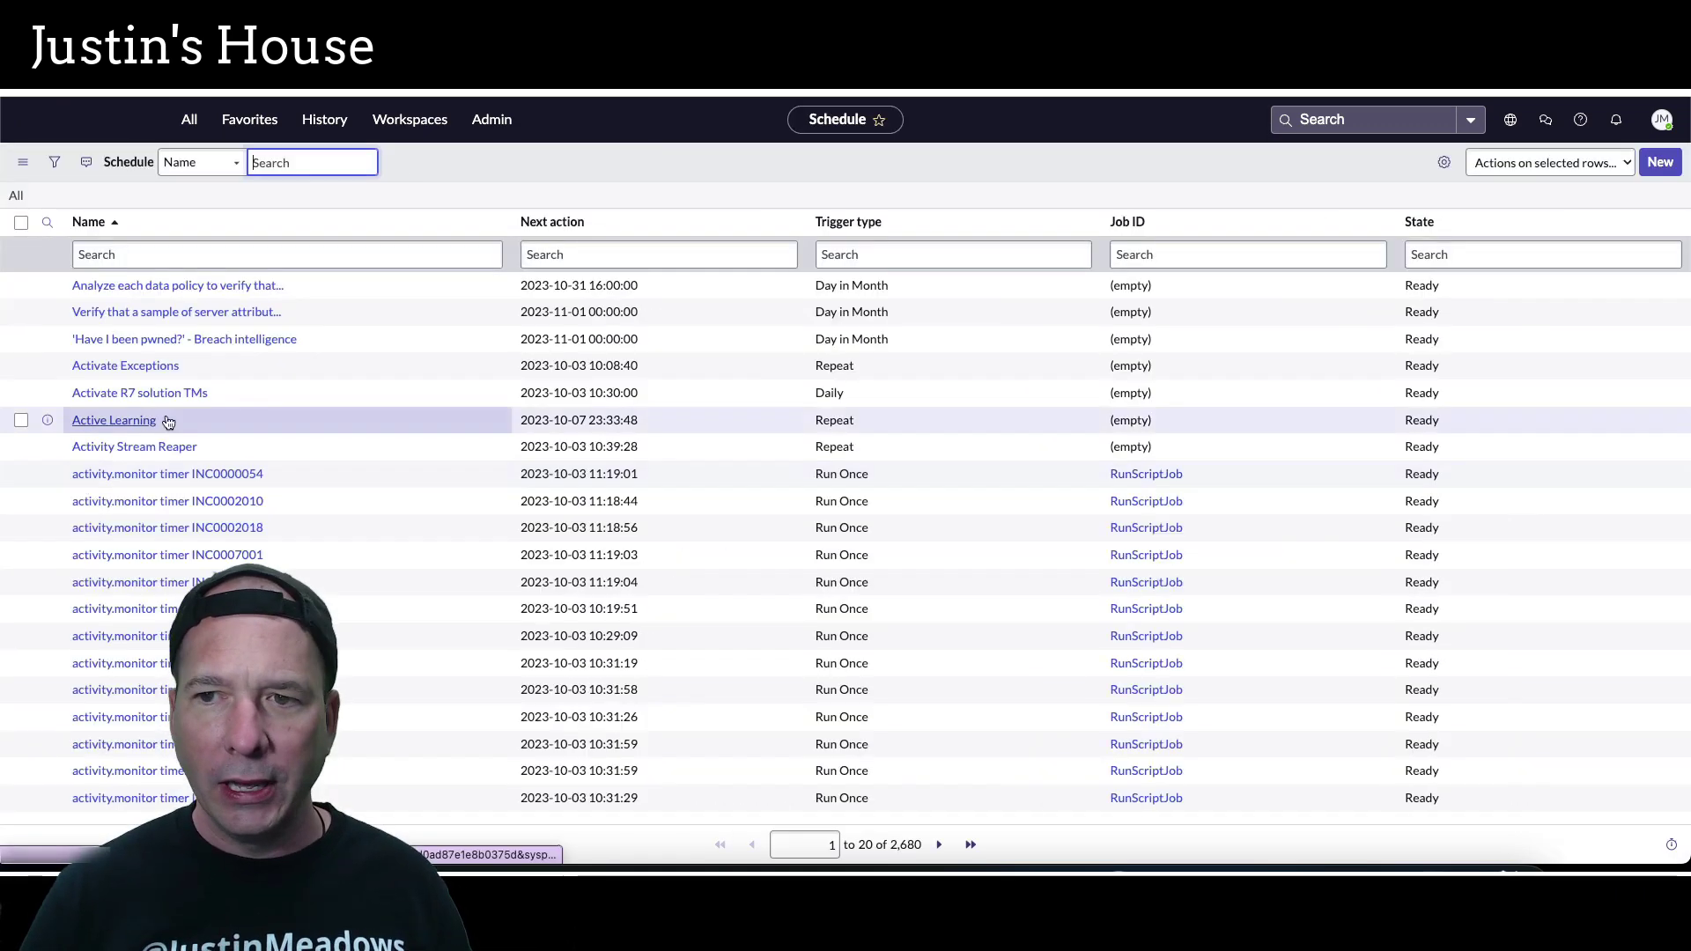
Add the Application column to the Schedule list after State
left_click(1434, 174)
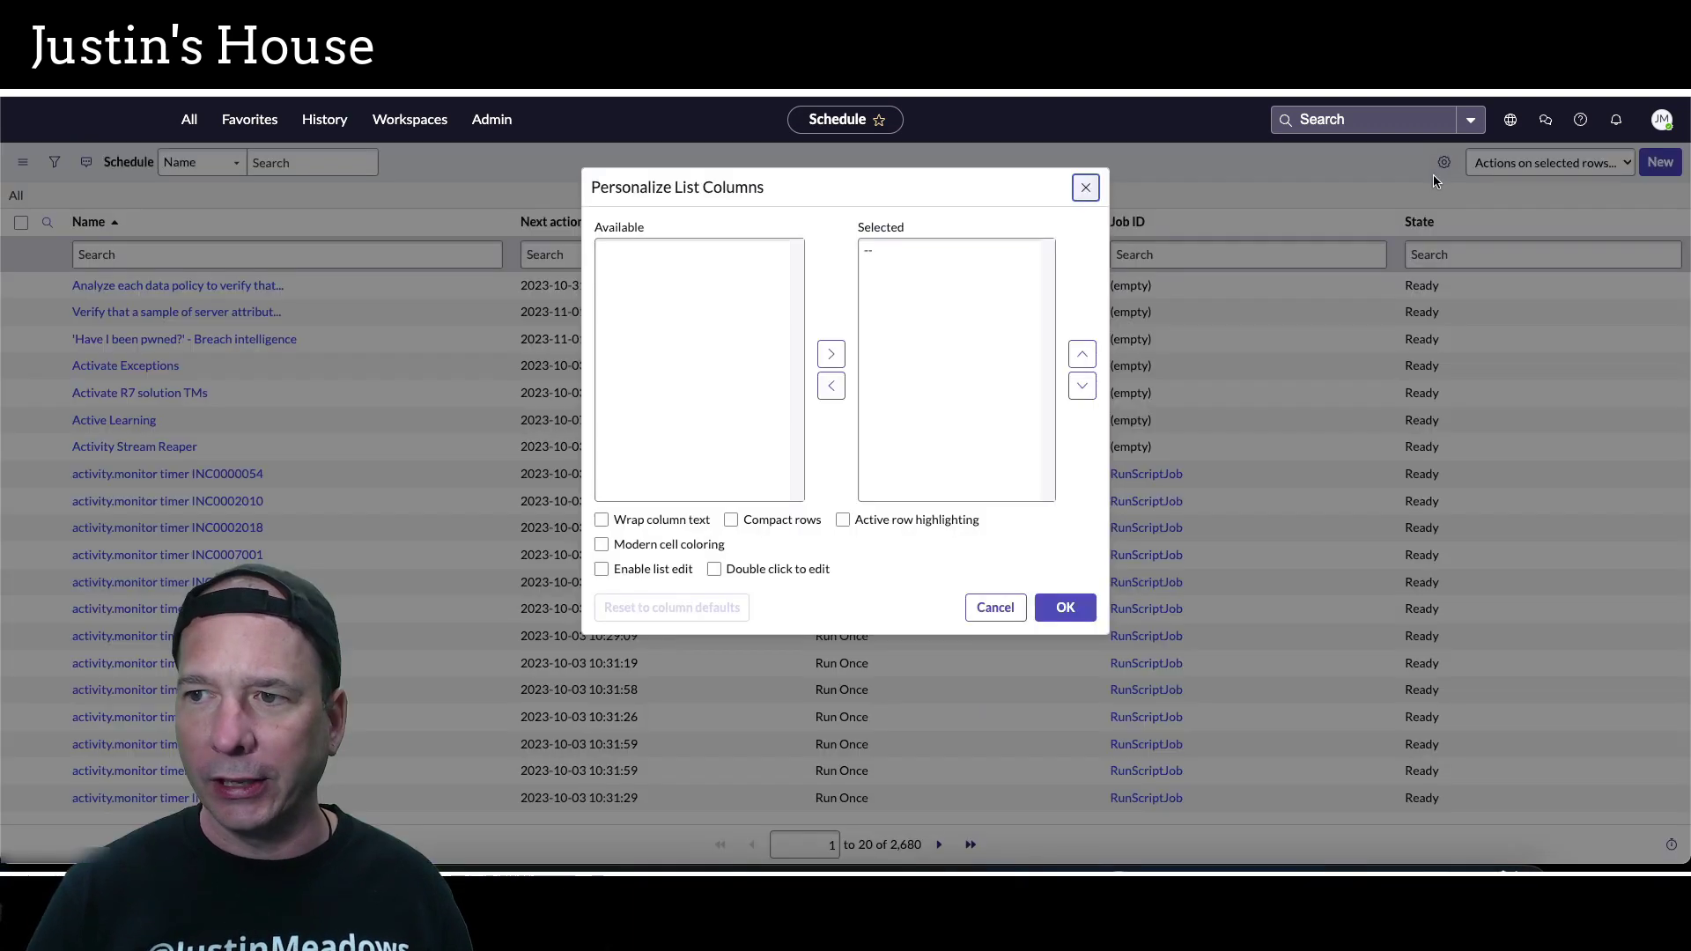
left_click(676, 253)
double_click(676, 253)
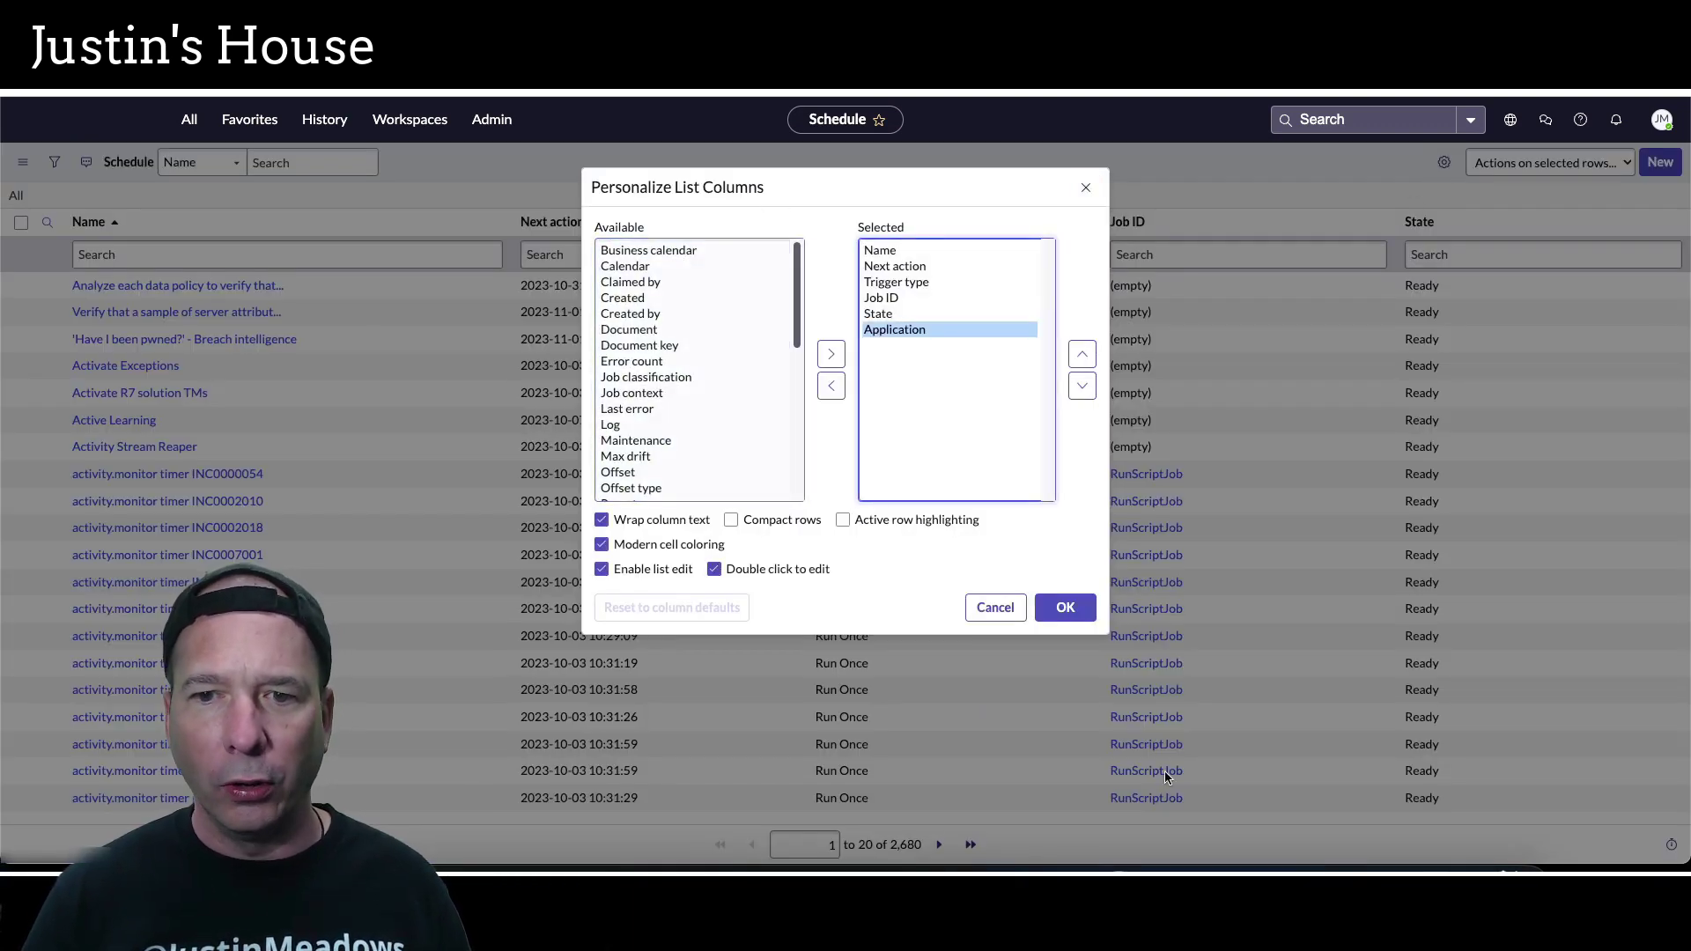
left_click(1065, 608)
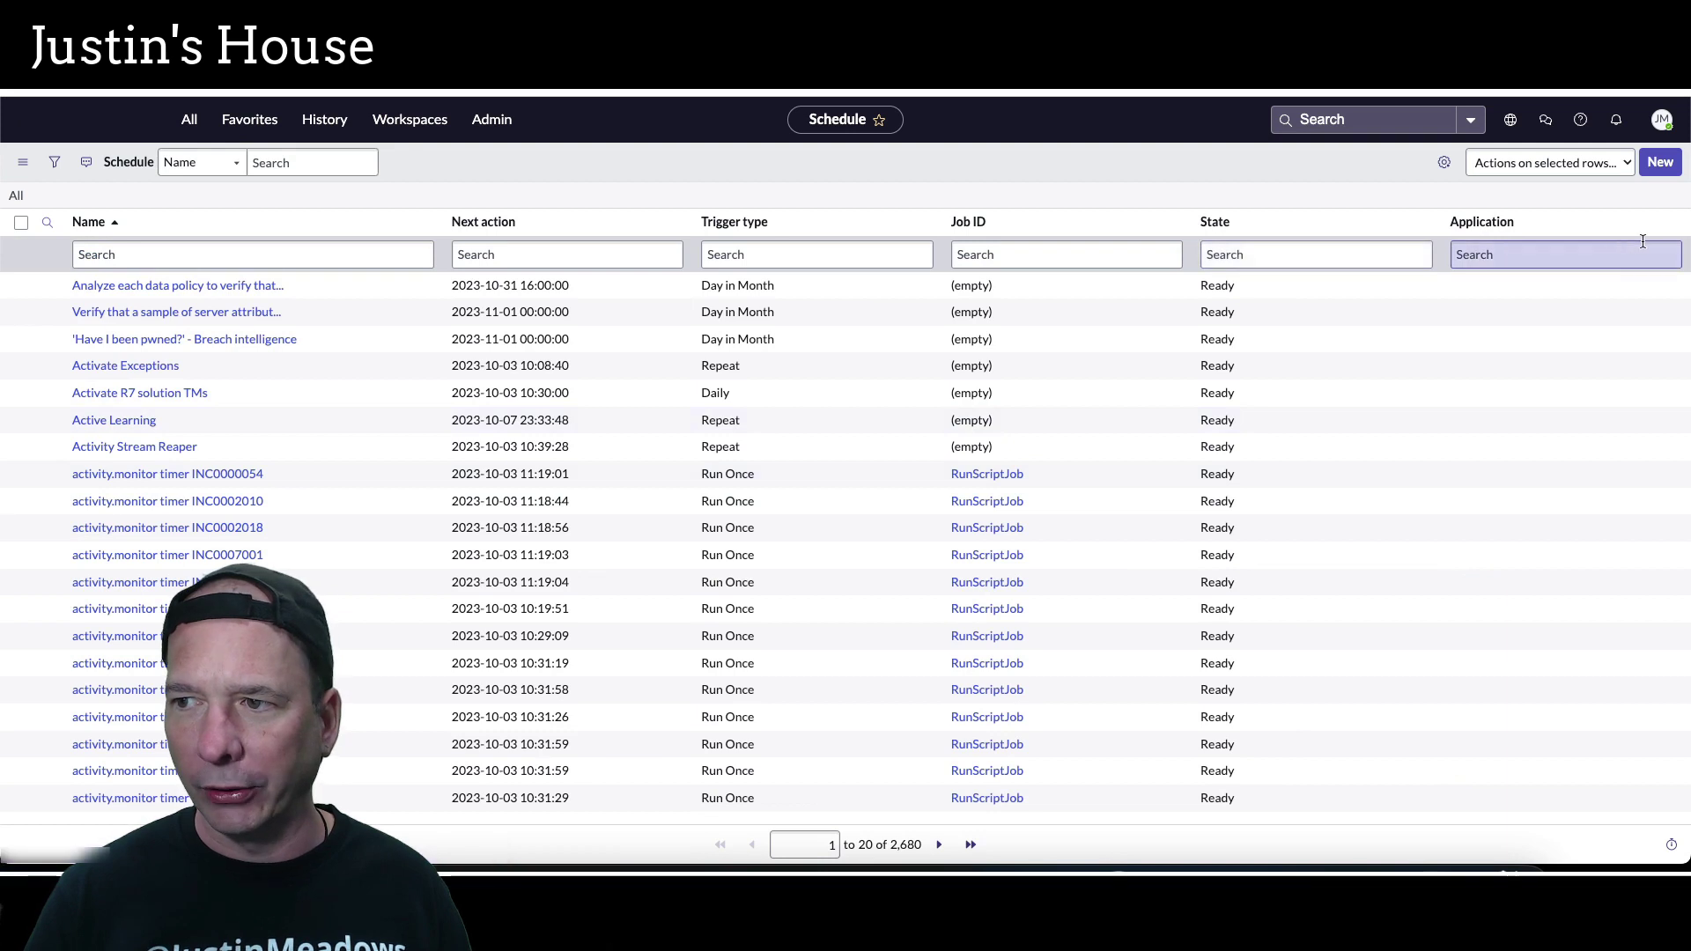
Try grouping the Schedule list by Application and remove the grouping
right_click(1640, 227)
left_click(1568, 293)
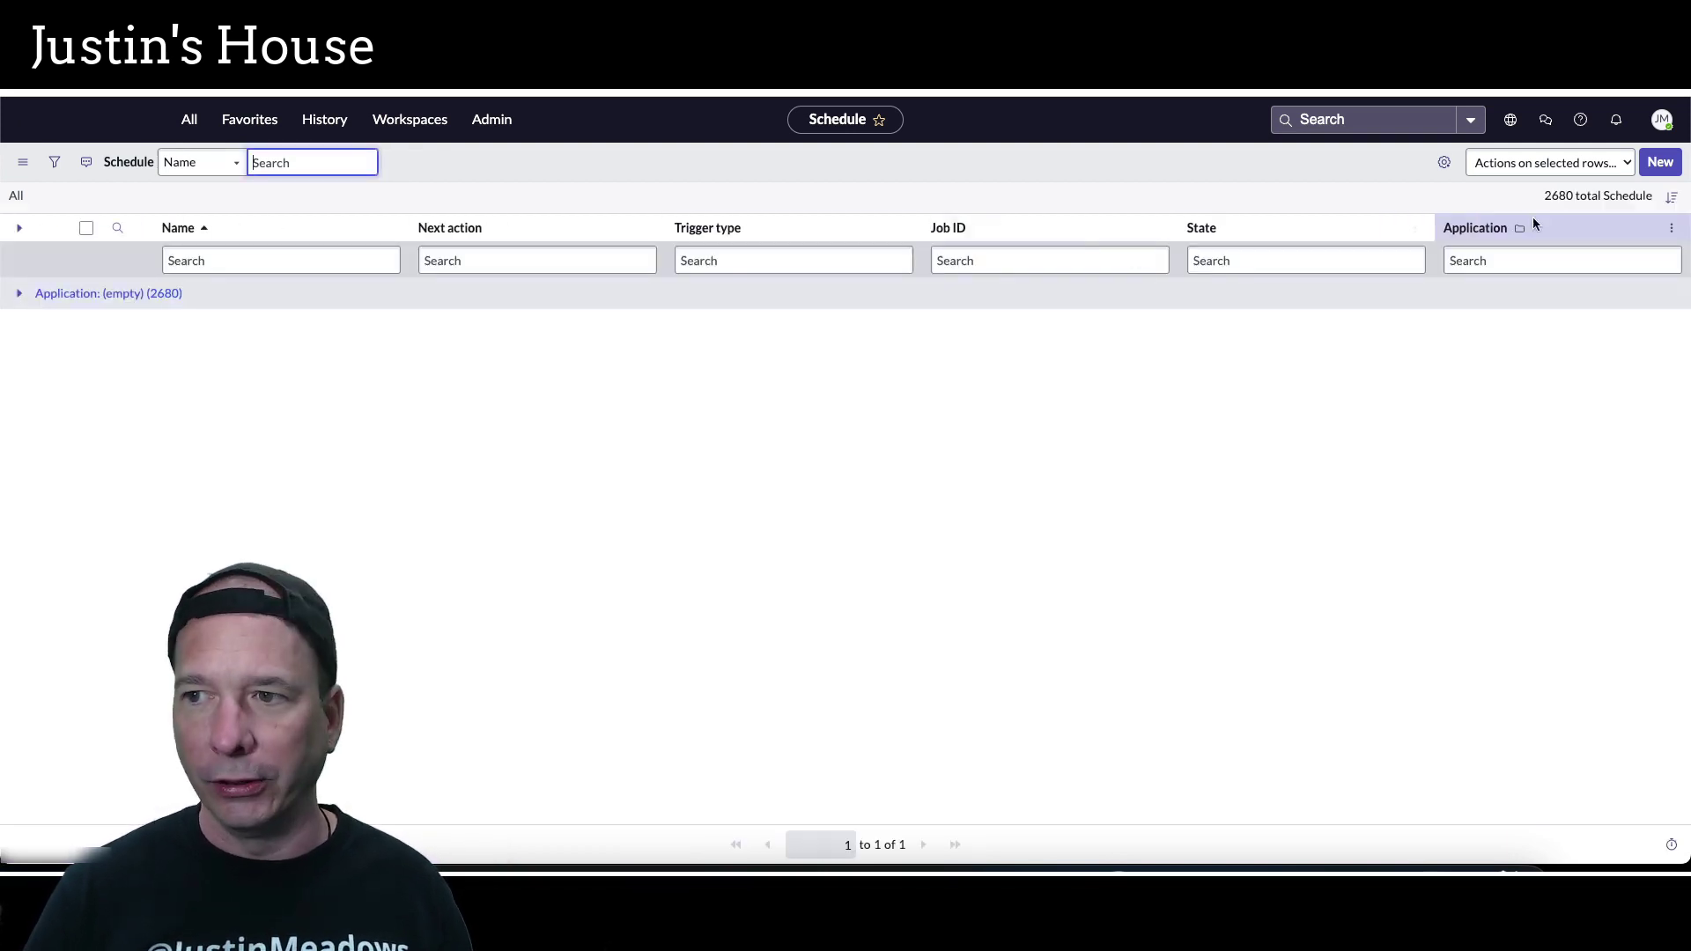
left_click(1671, 227)
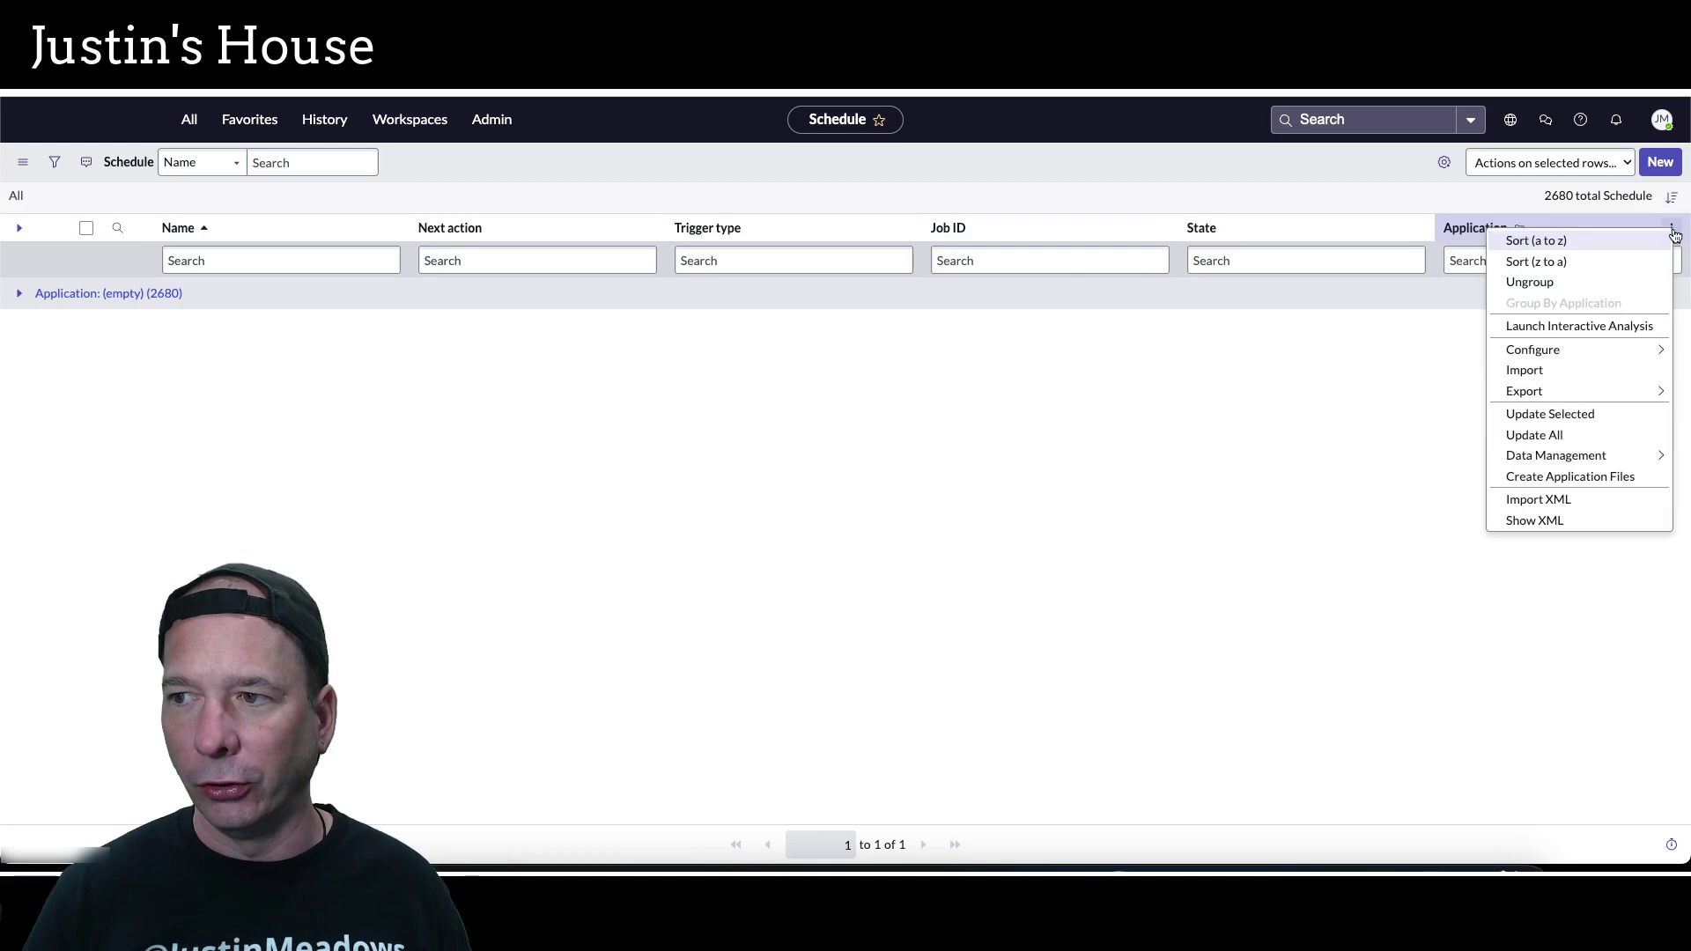
left_click(1529, 282)
Filter the Schedule list to names containing "compliance" using *compliance
left_click(203, 253)
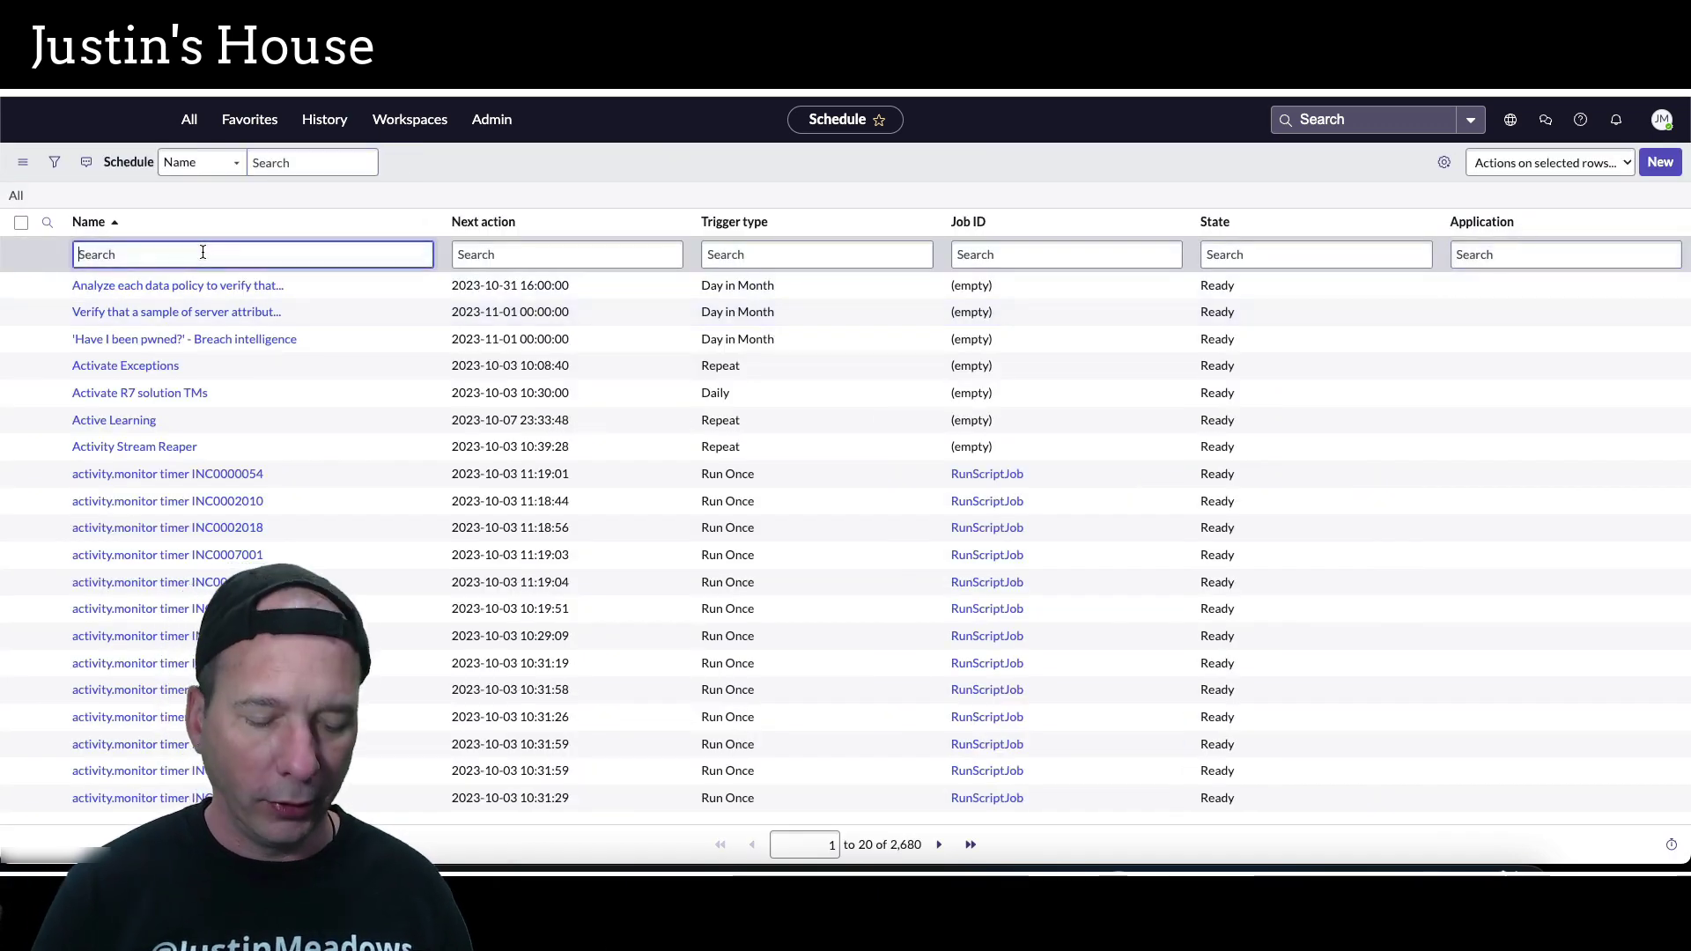
type("*compliance")
key("Return")
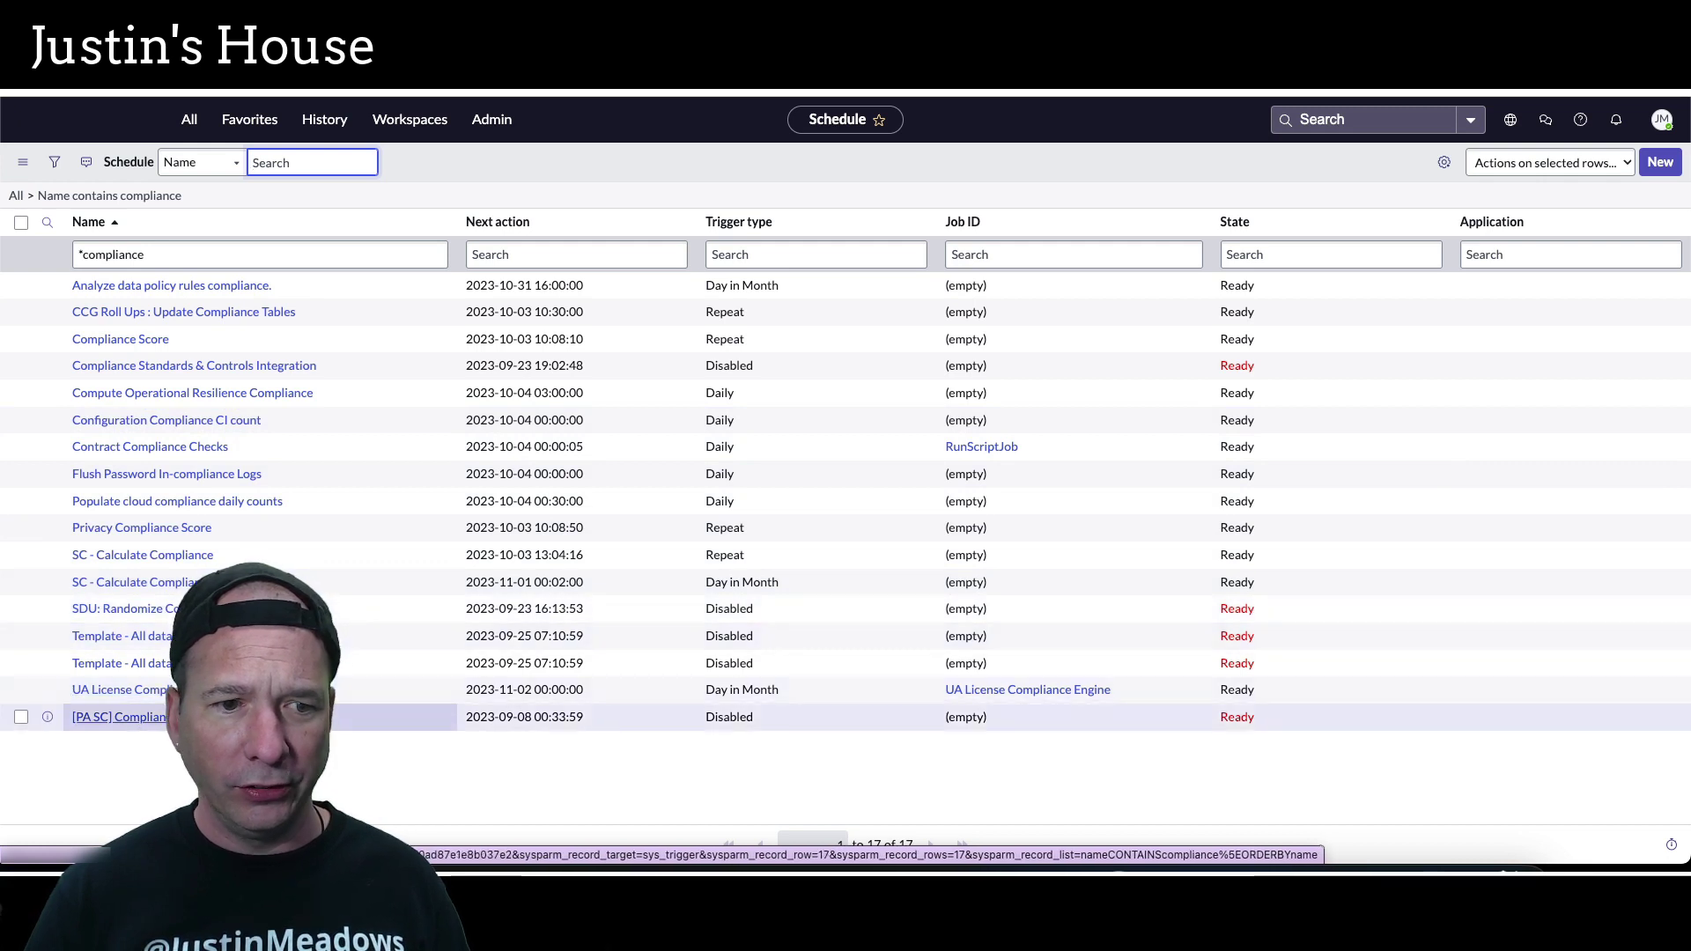
Examine the job context and trigger details of the Configuration Compliance CI count and Compliance Score schedule items
left_click(145, 422)
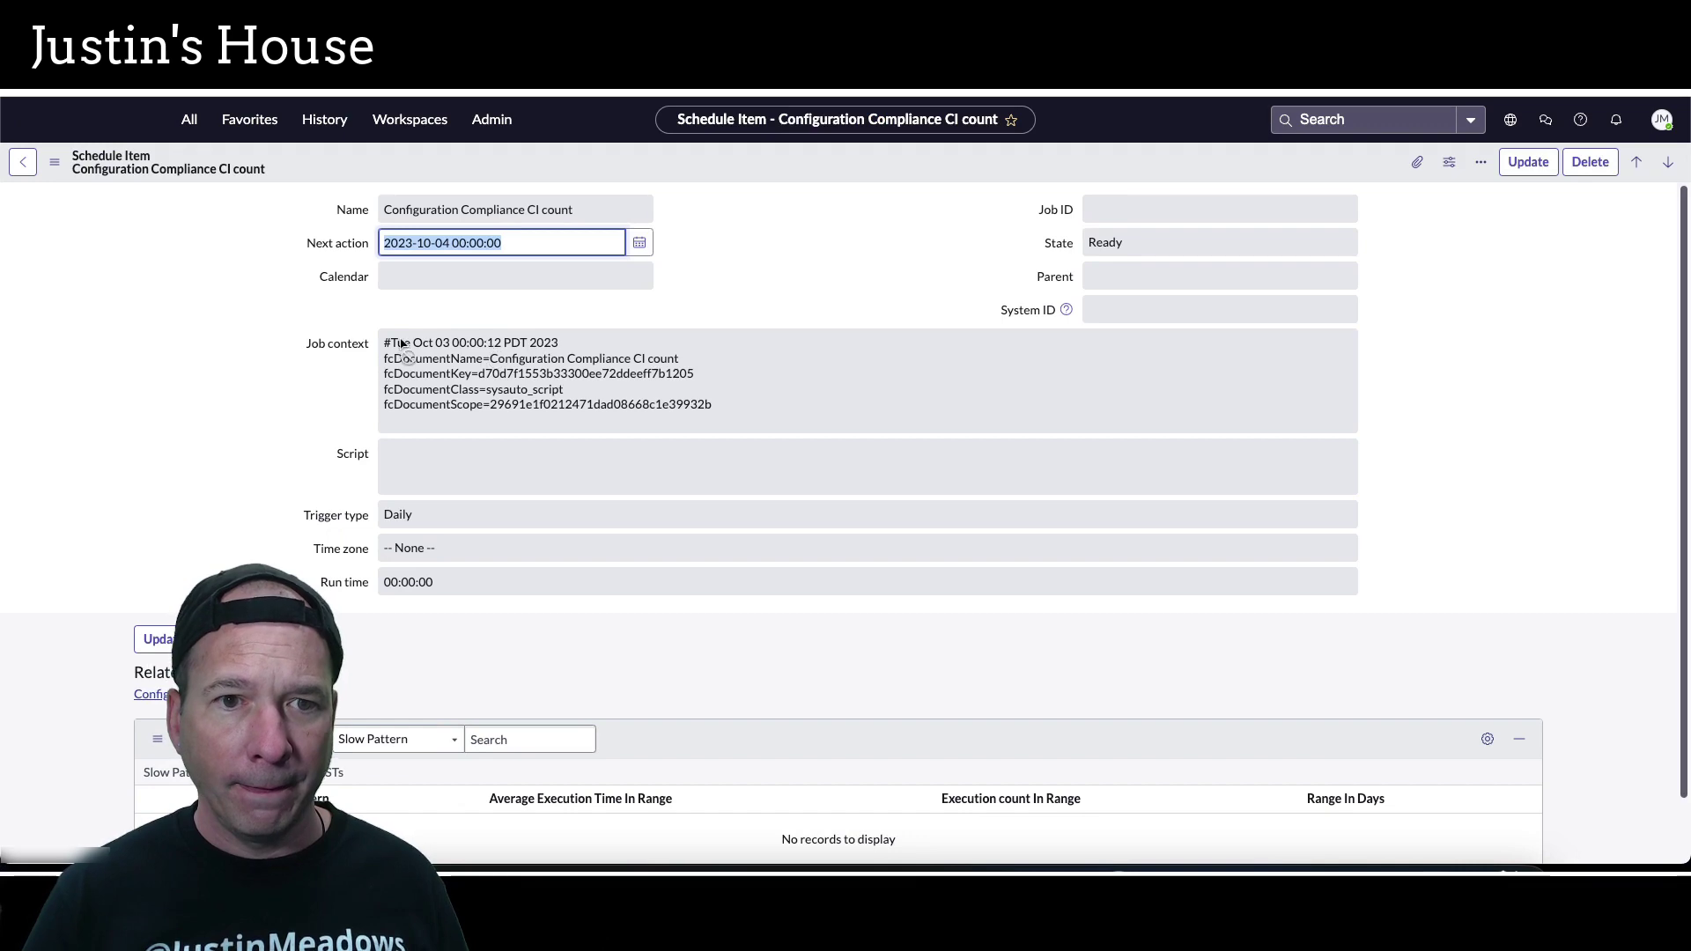
scroll(295, 312, "down", 1)
scroll(293, 310, "up", 1)
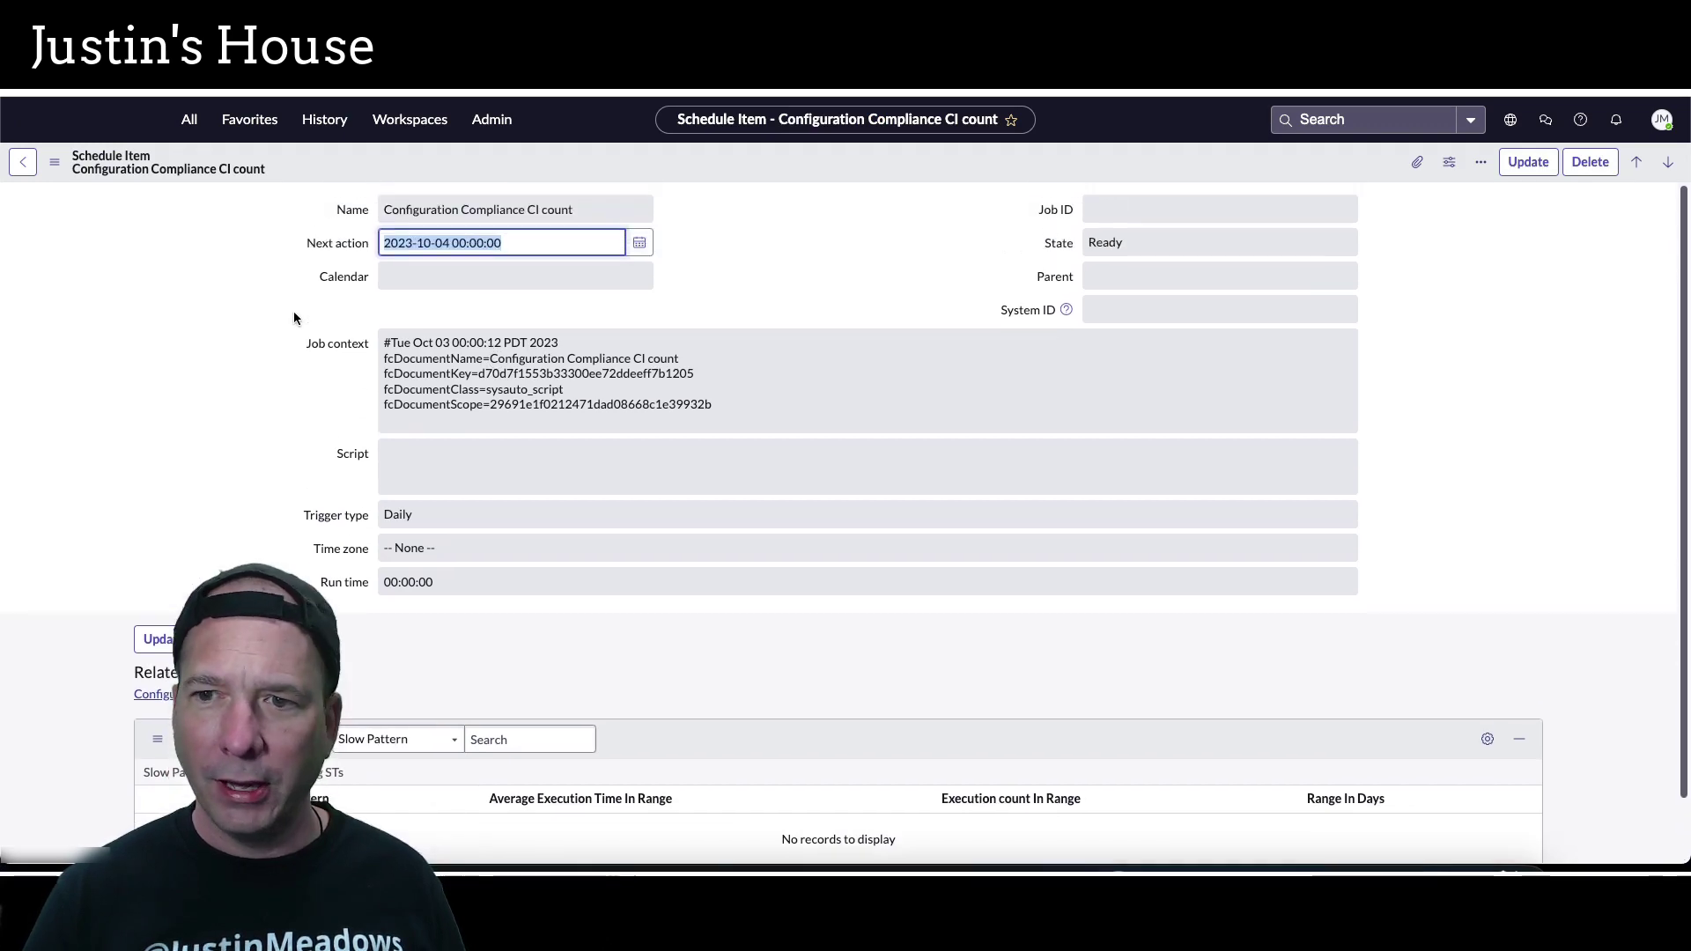
left_click(22, 161)
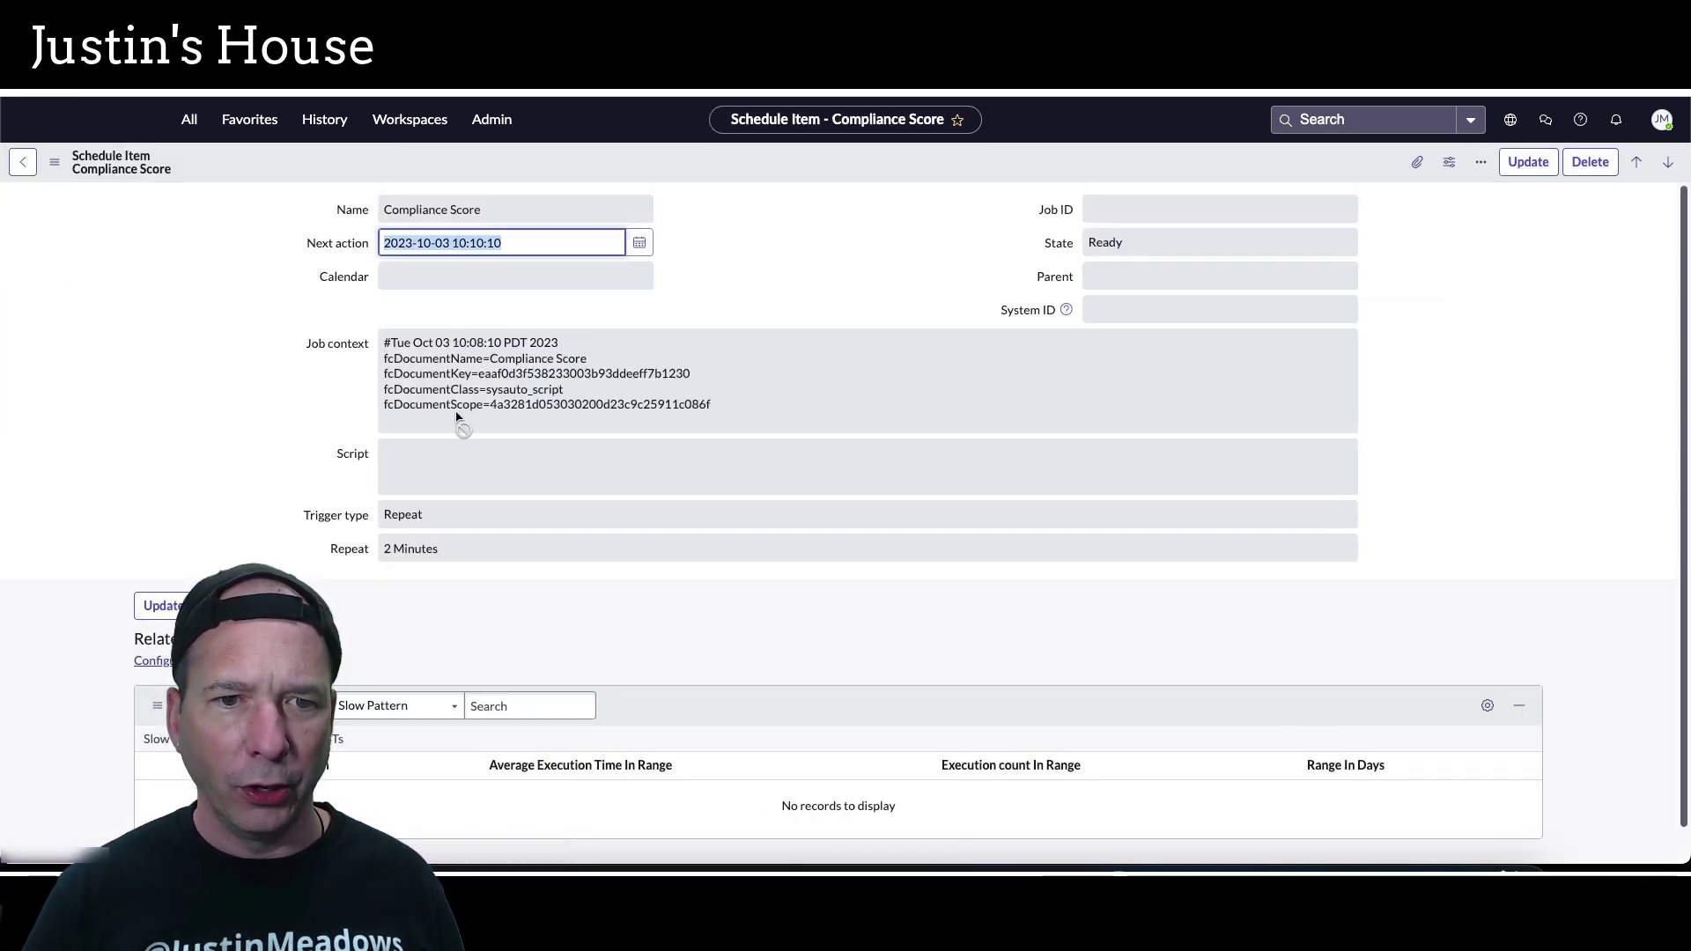
scroll(210, 343, "down", 1)
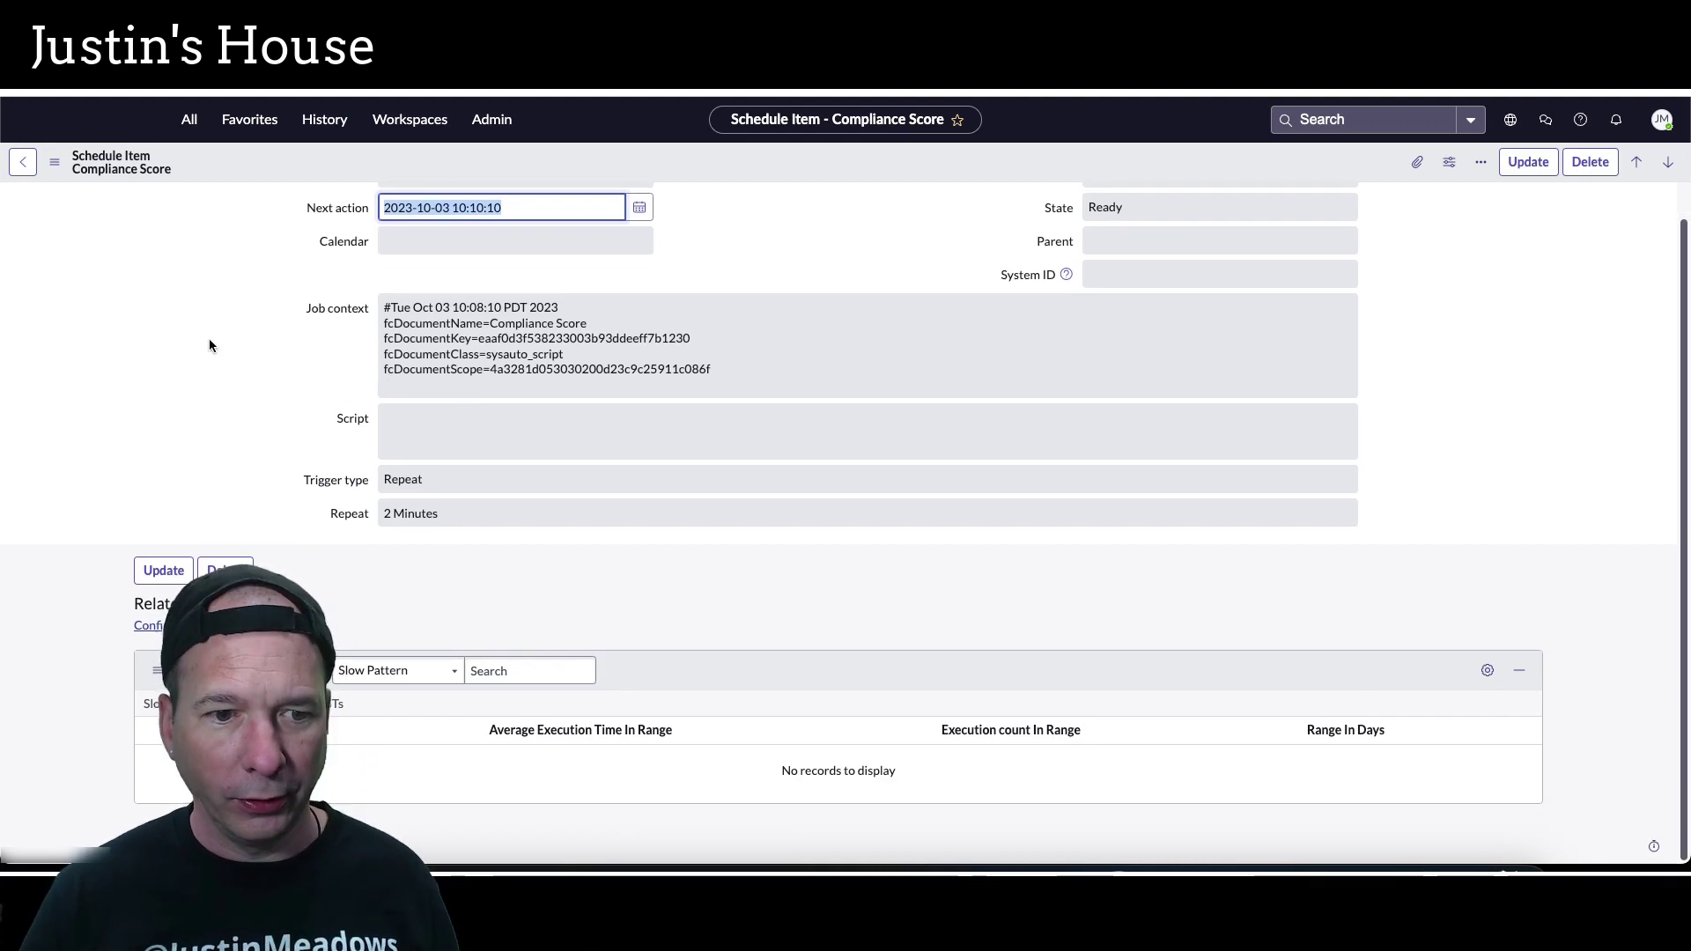
left_click(26, 164)
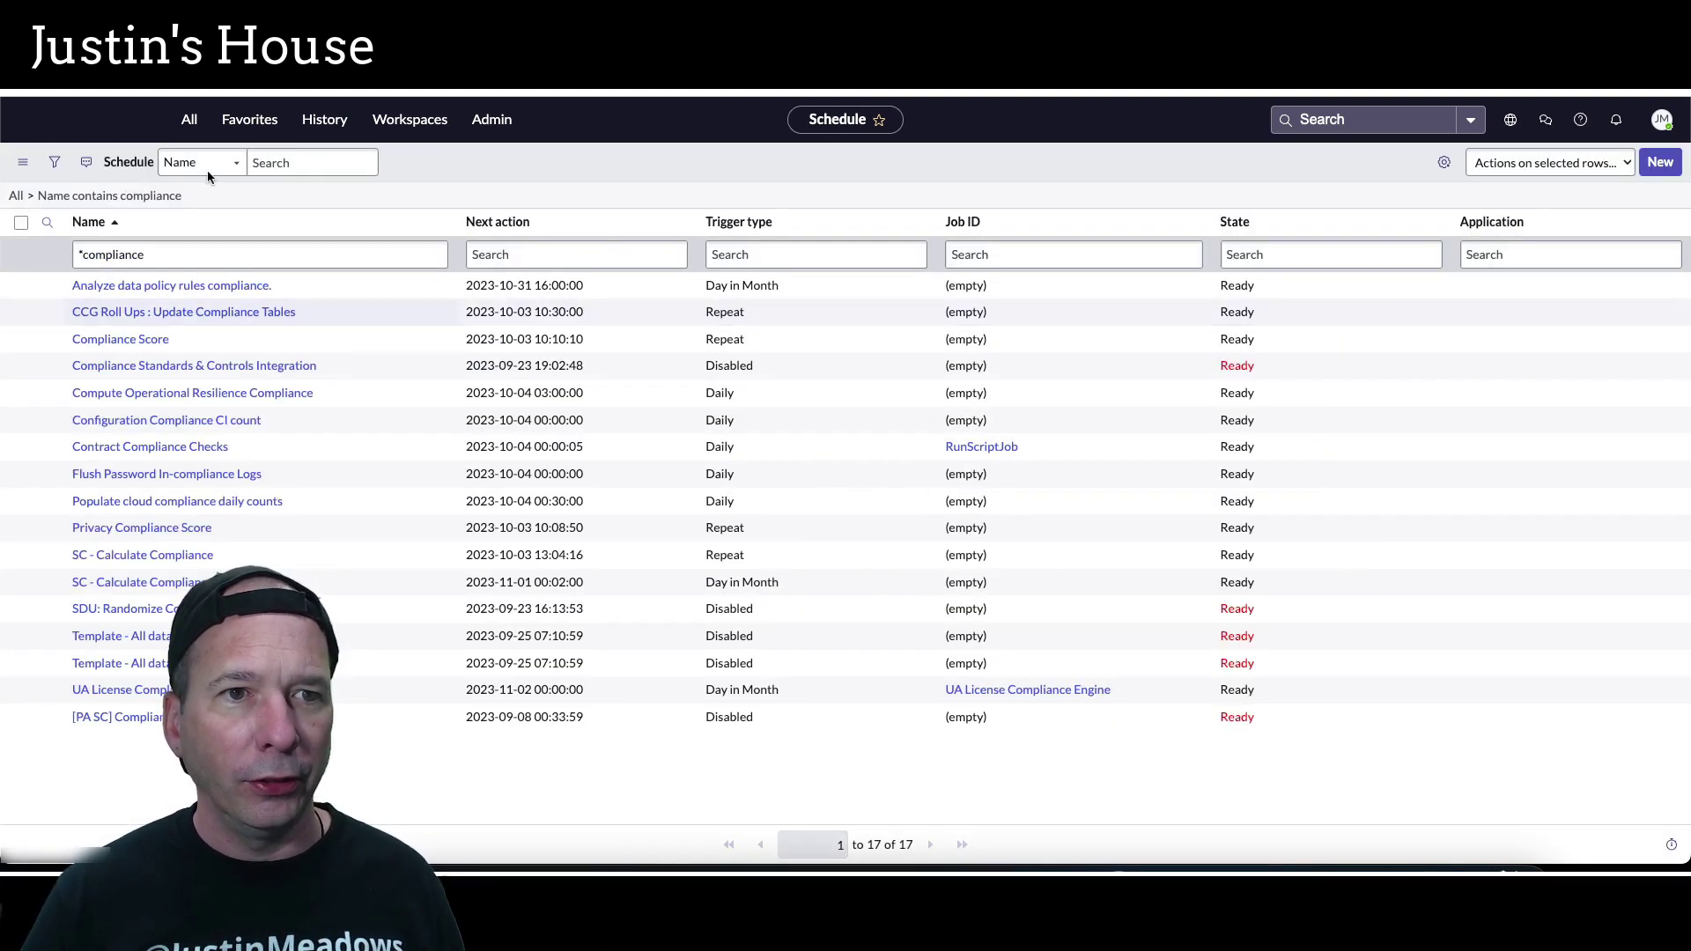
Open Flow Designer and filter the flows by application "configuration compliance"
left_click(242, 121)
left_click(211, 260)
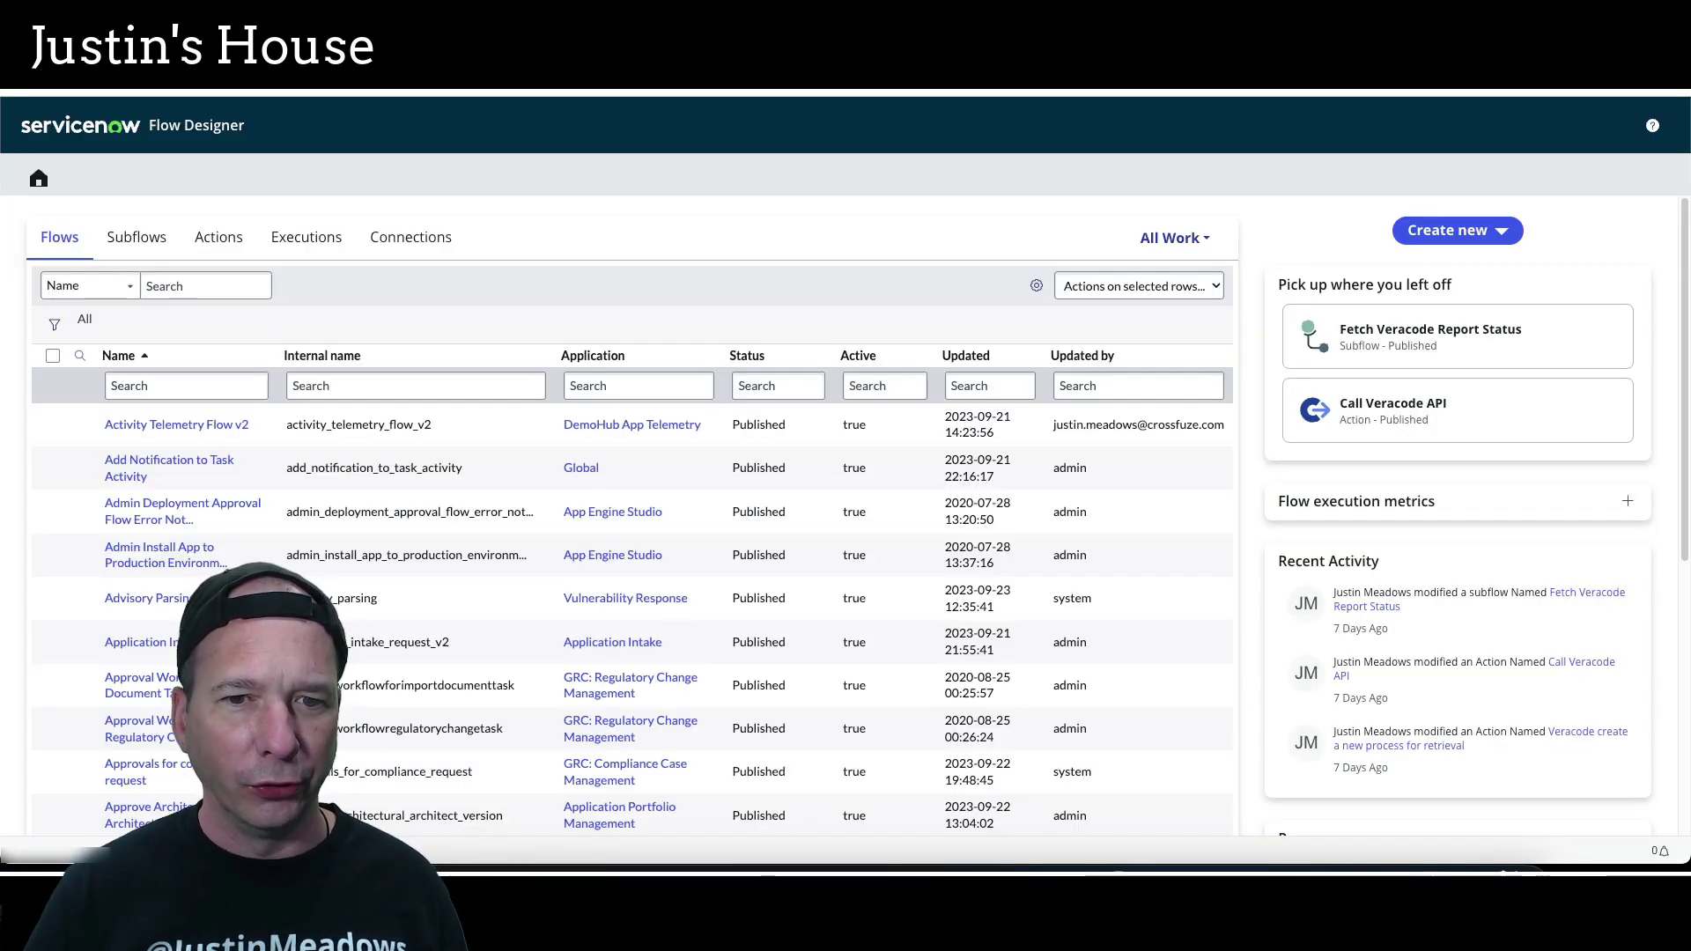
left_click(602, 385)
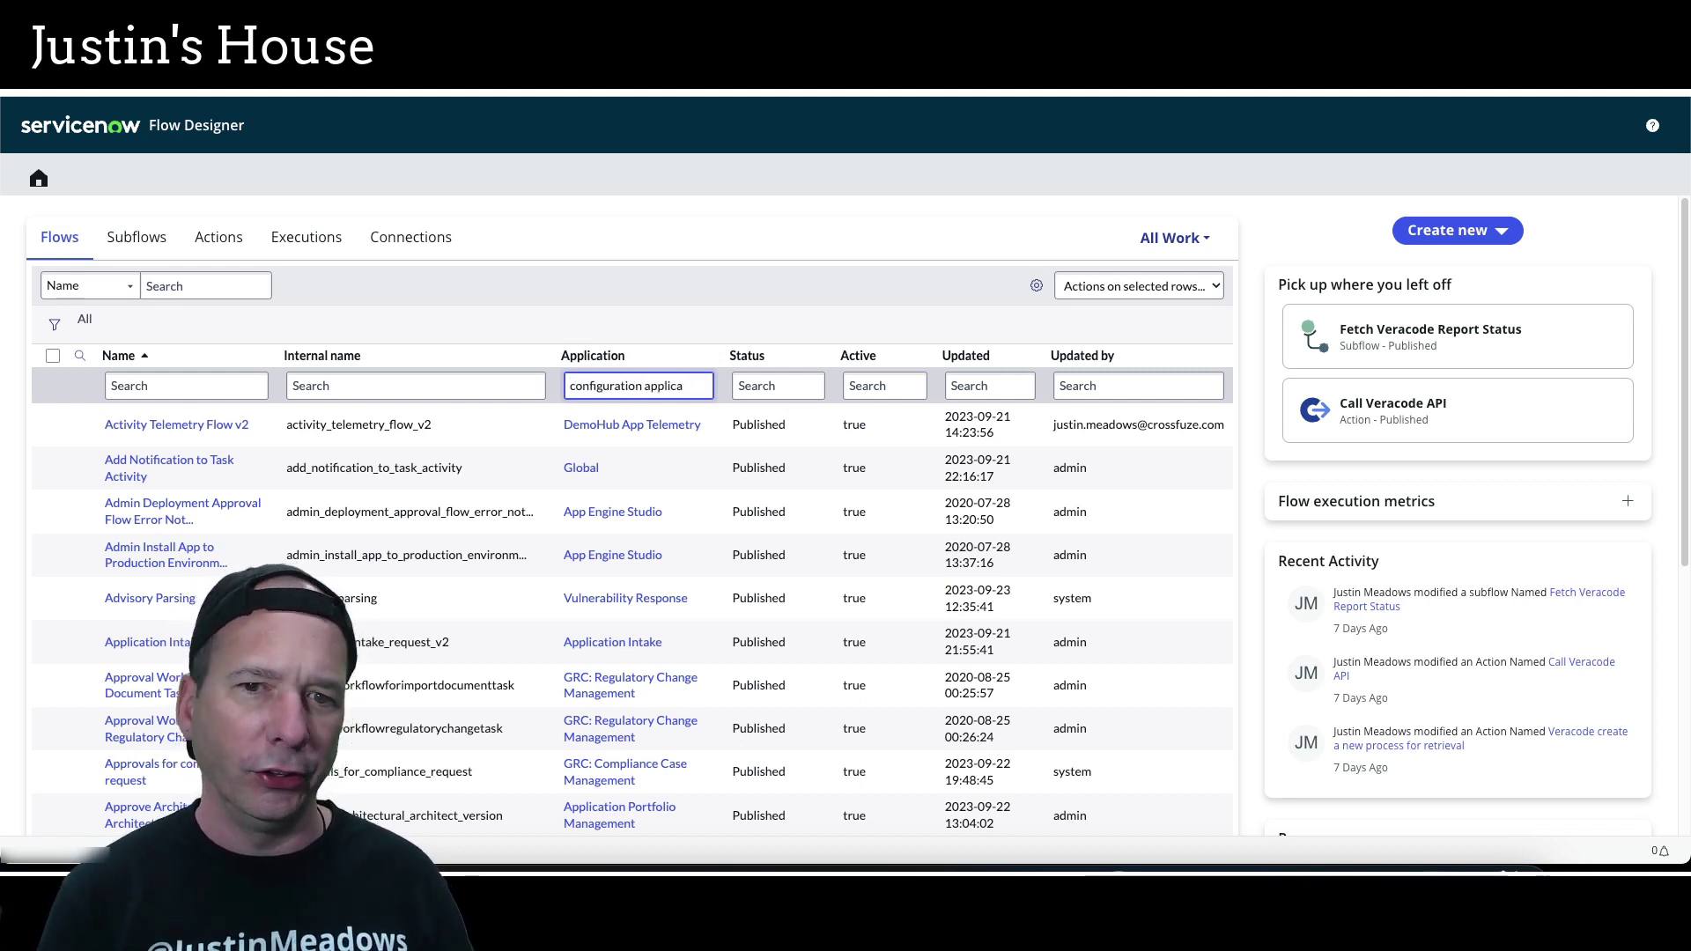
type("configuration compliance")
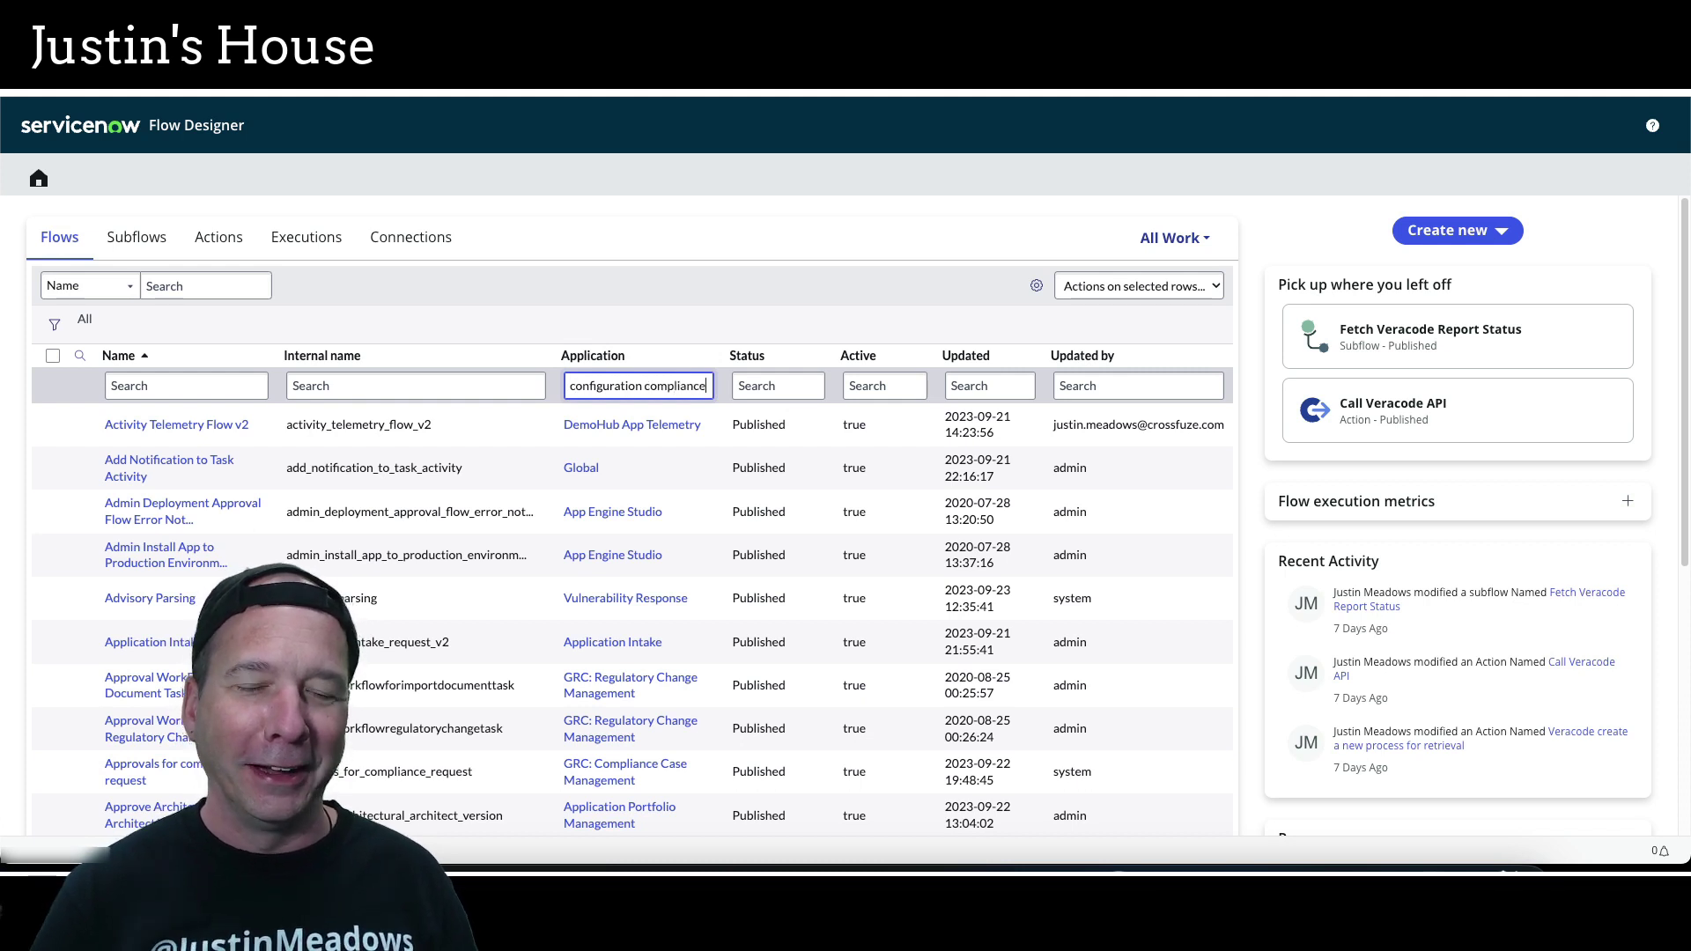
key("Return")
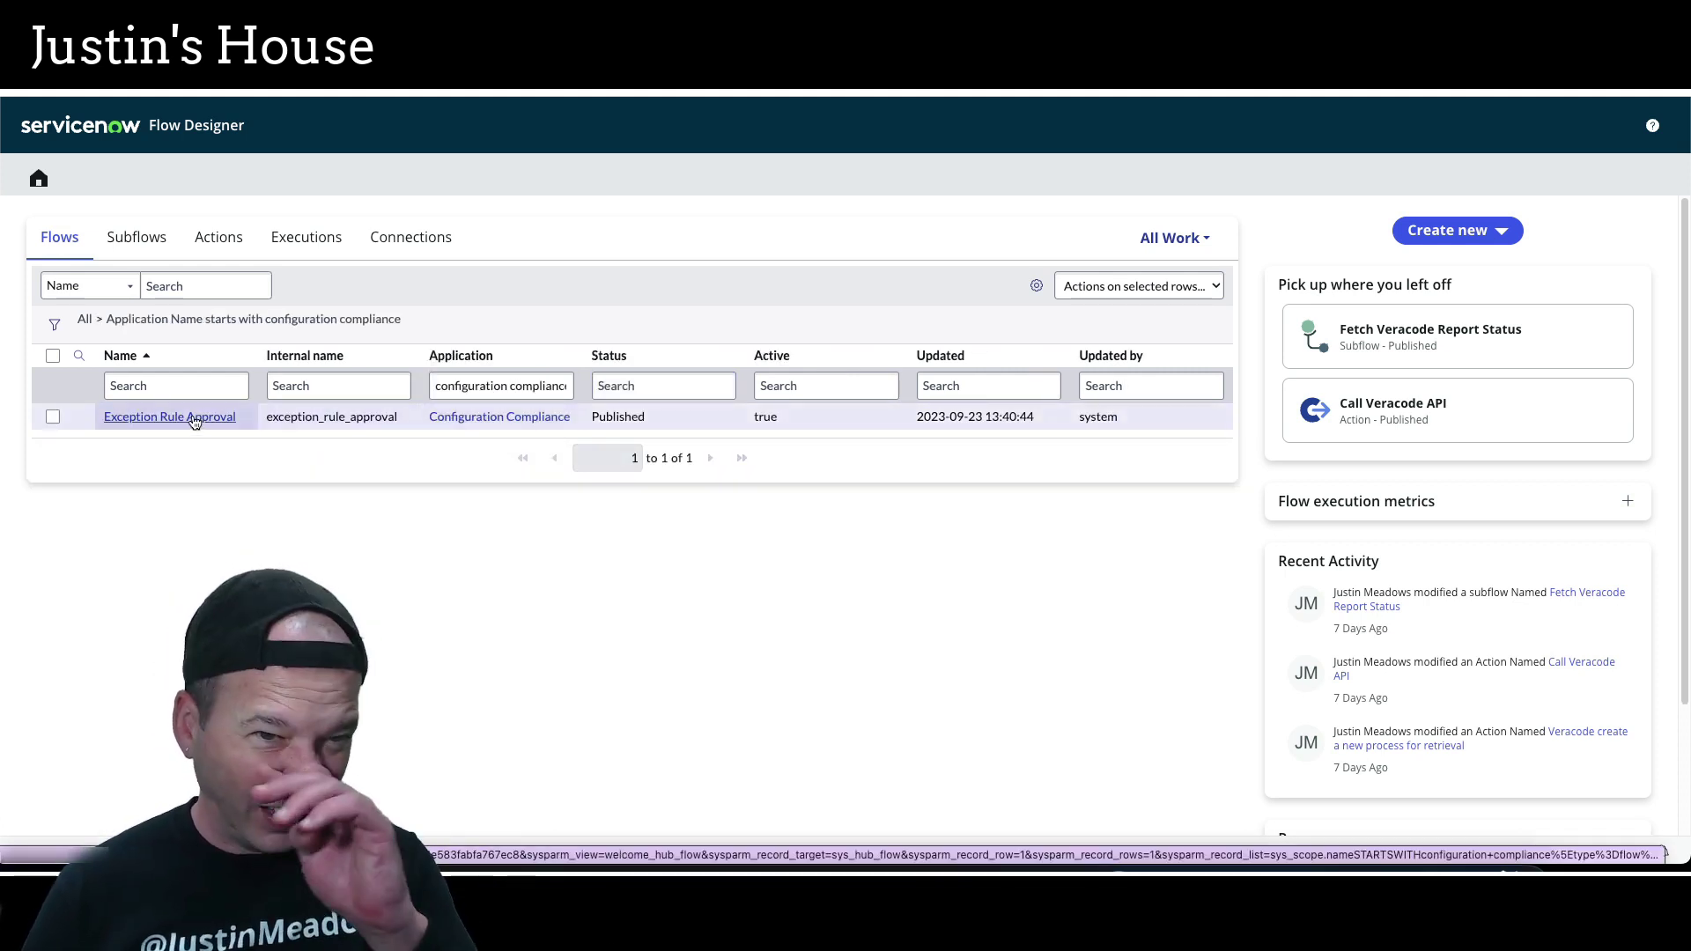
Filter the Flow Designer subflows by application, searching for "configuration"
left_click(155, 243)
left_click(648, 376)
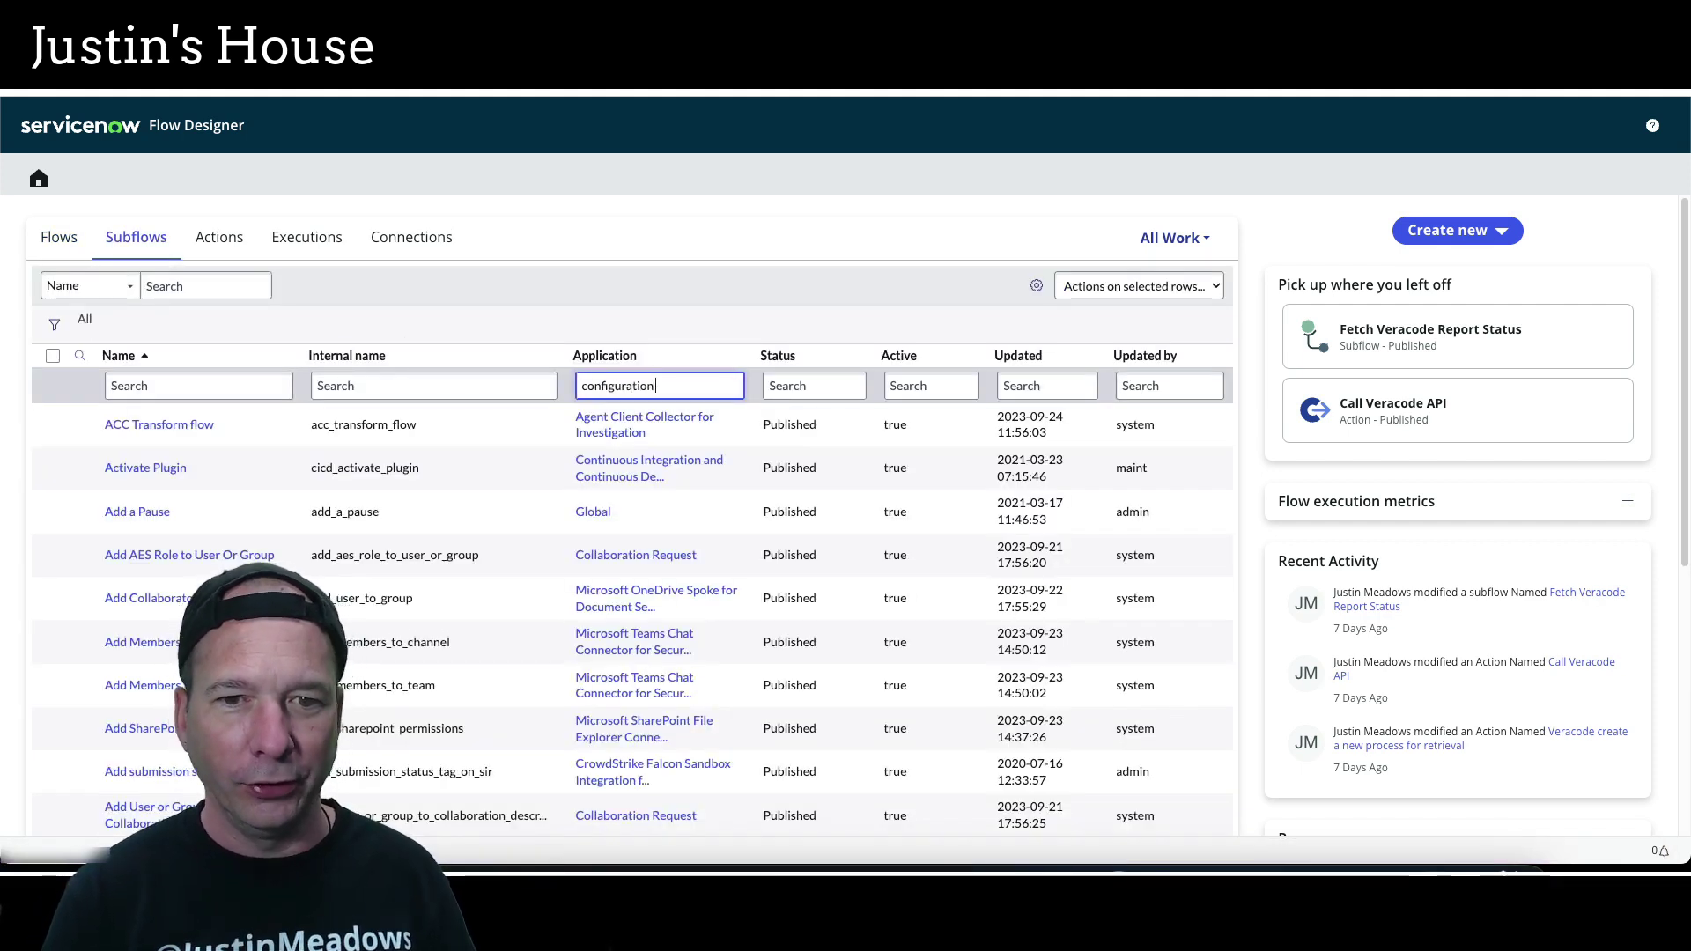
key("Return")
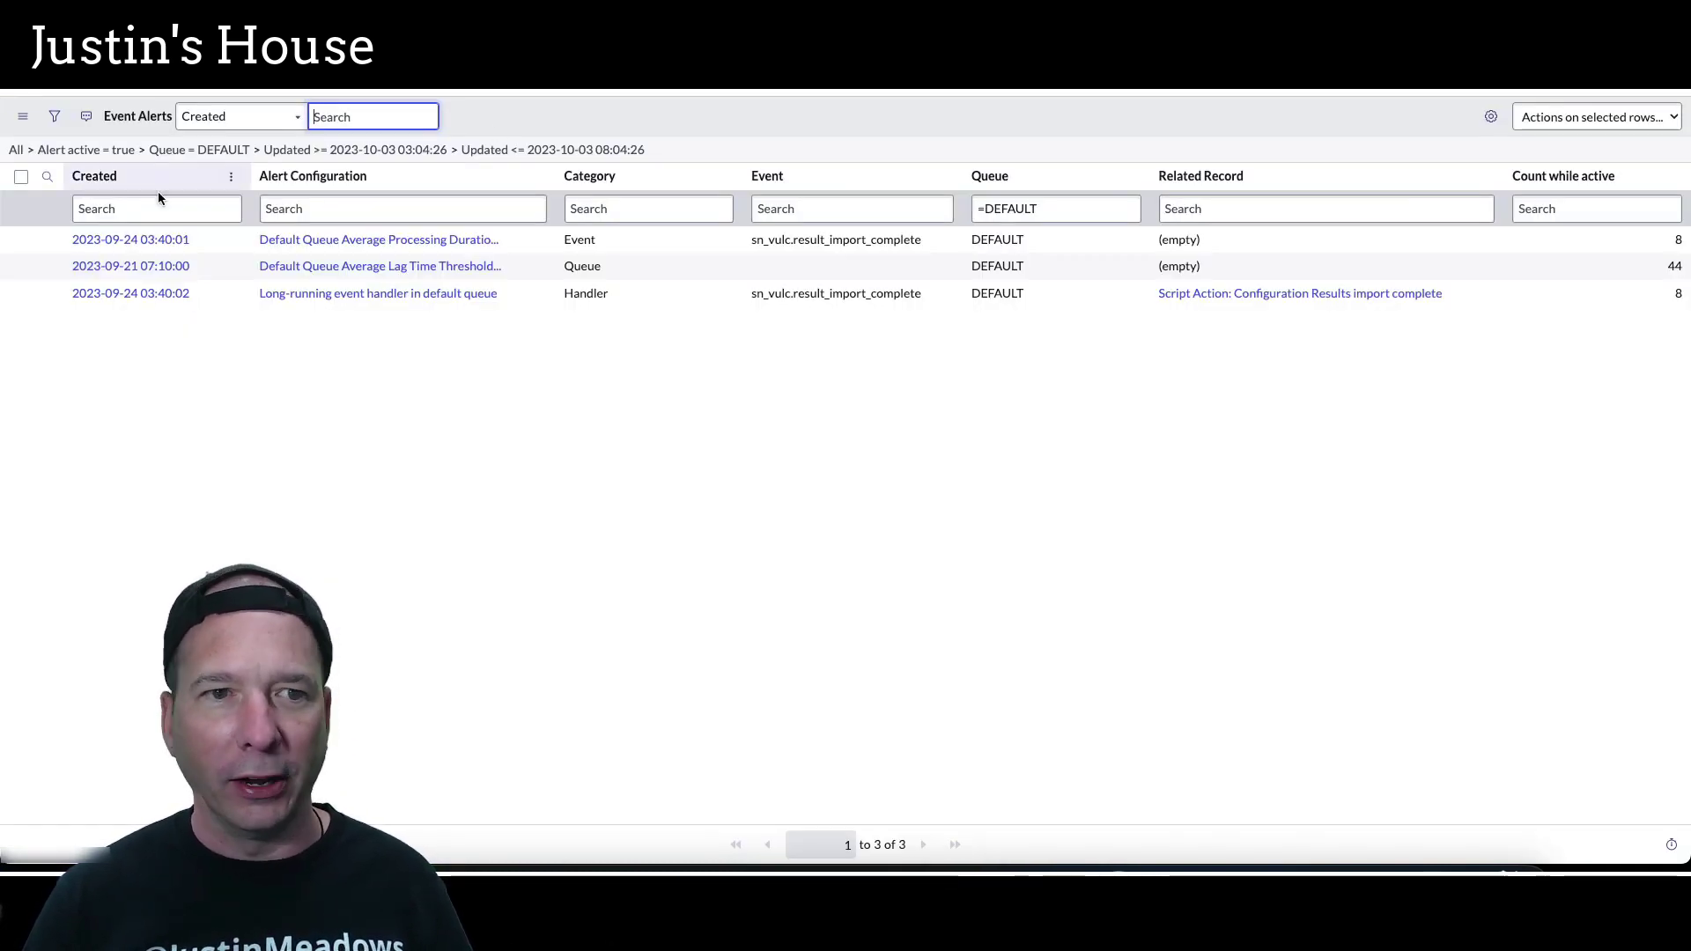
Switch to the Event Alerts list, review the Default Queue average processing duration alert and return to the list
left_click(99, 239)
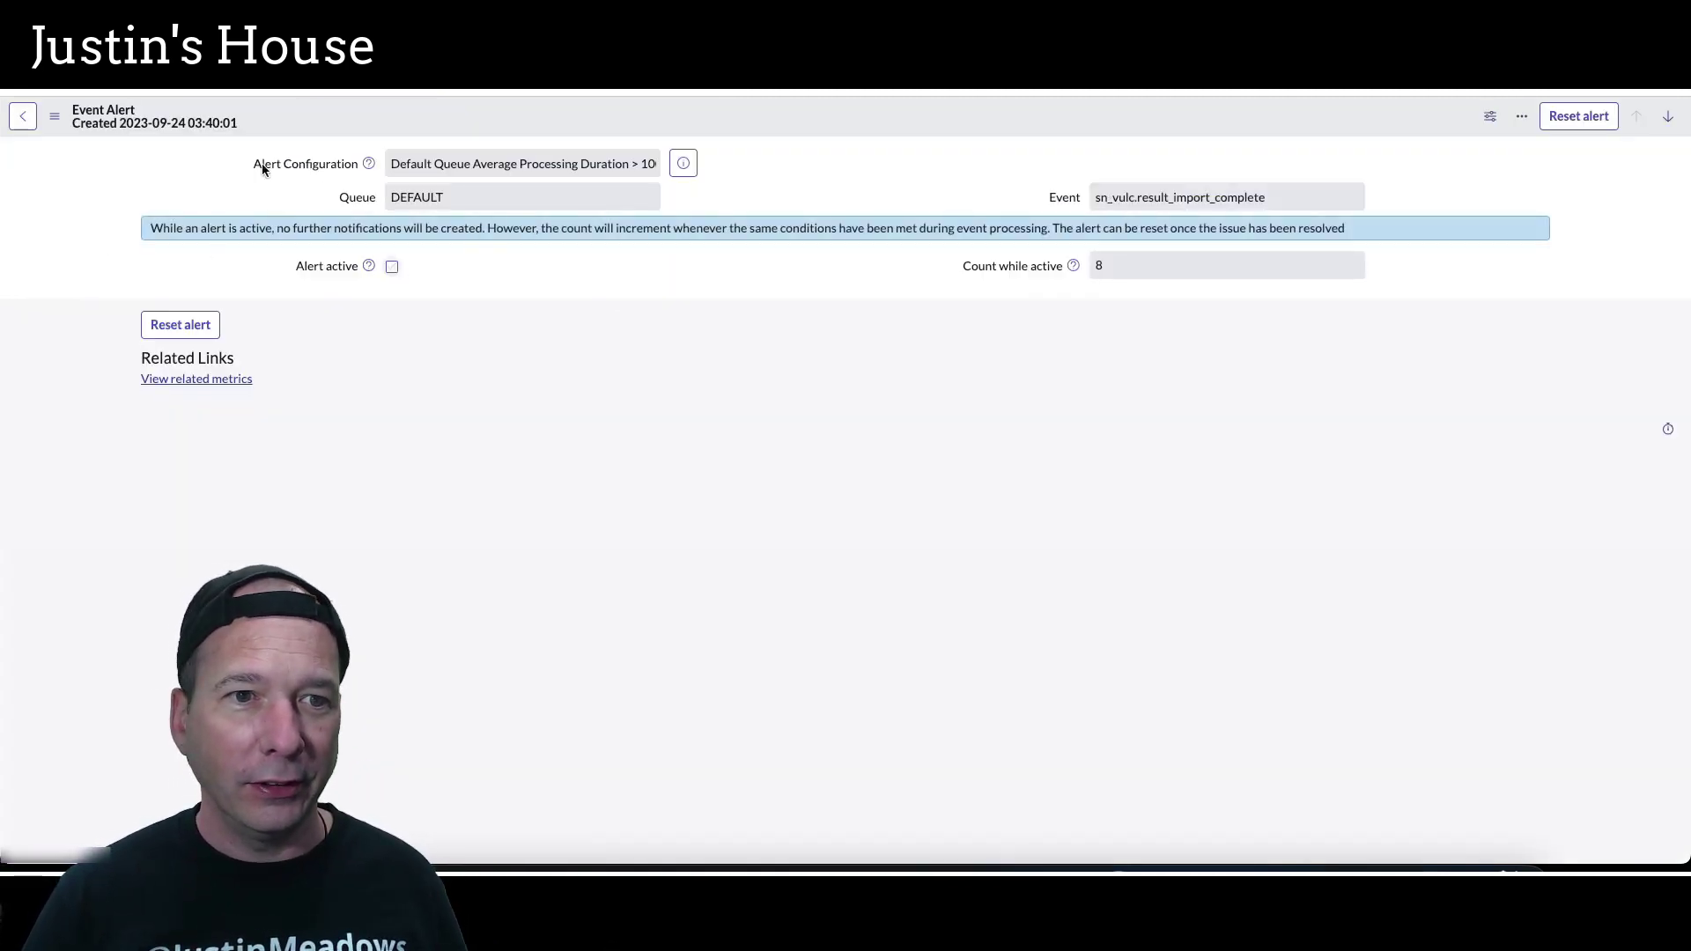
left_click(25, 119)
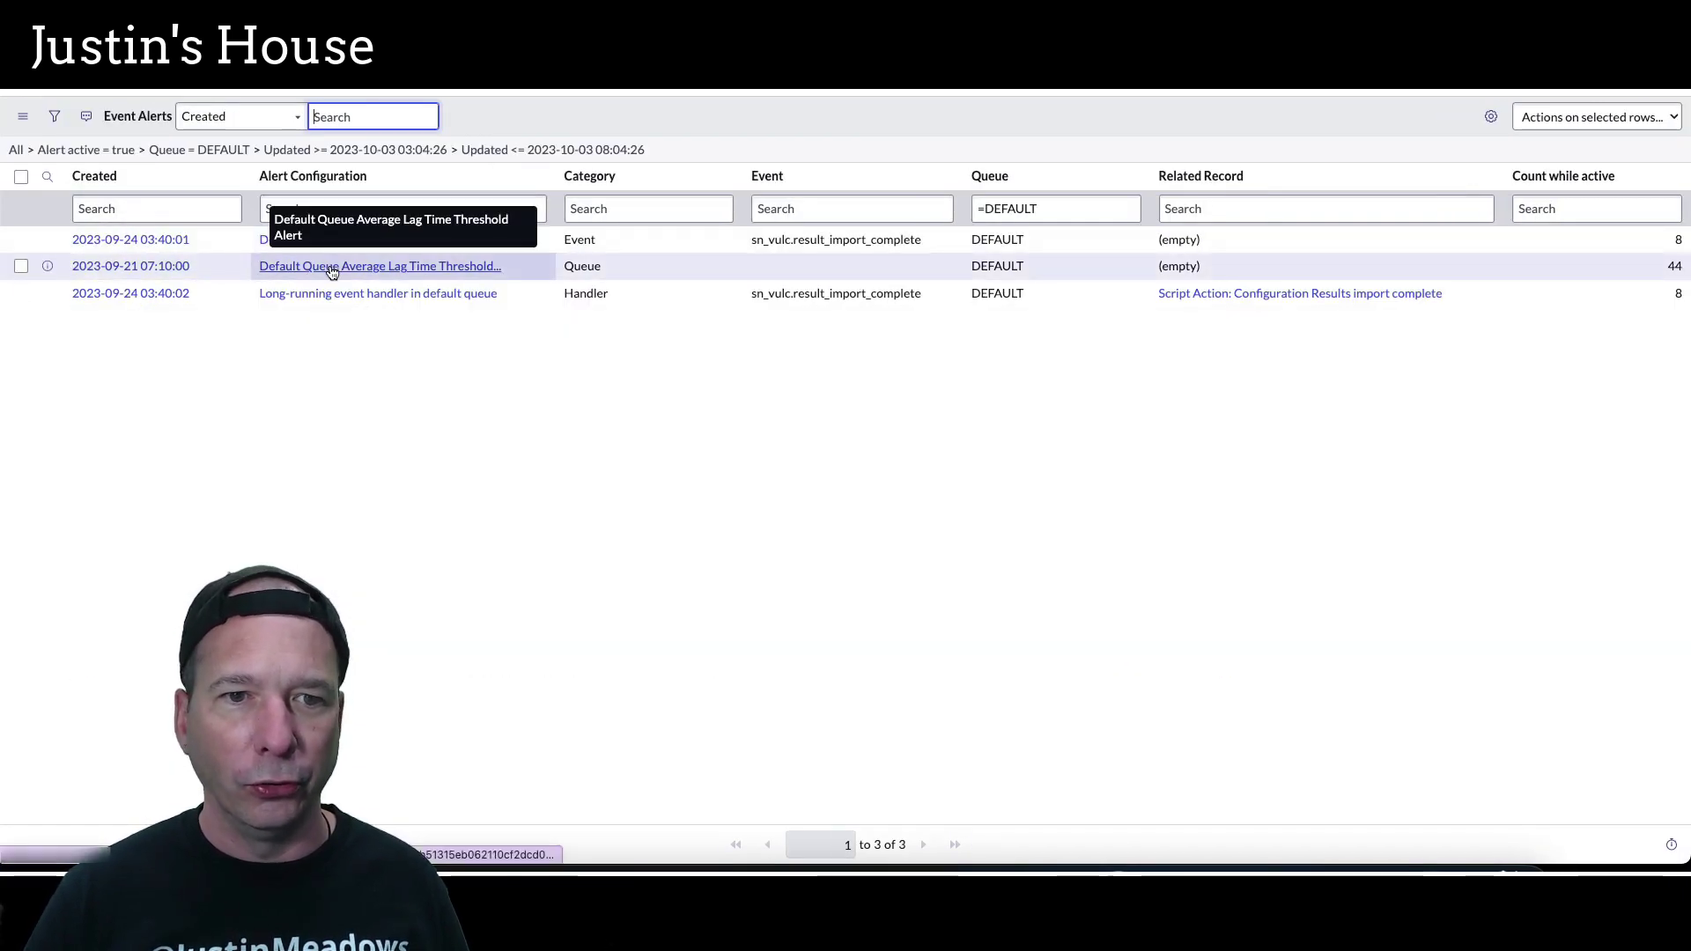
From the long-running handler alert's script action, open its related slow pattern and examine the stack trace and Slow Script Count chart
left_click(1266, 297)
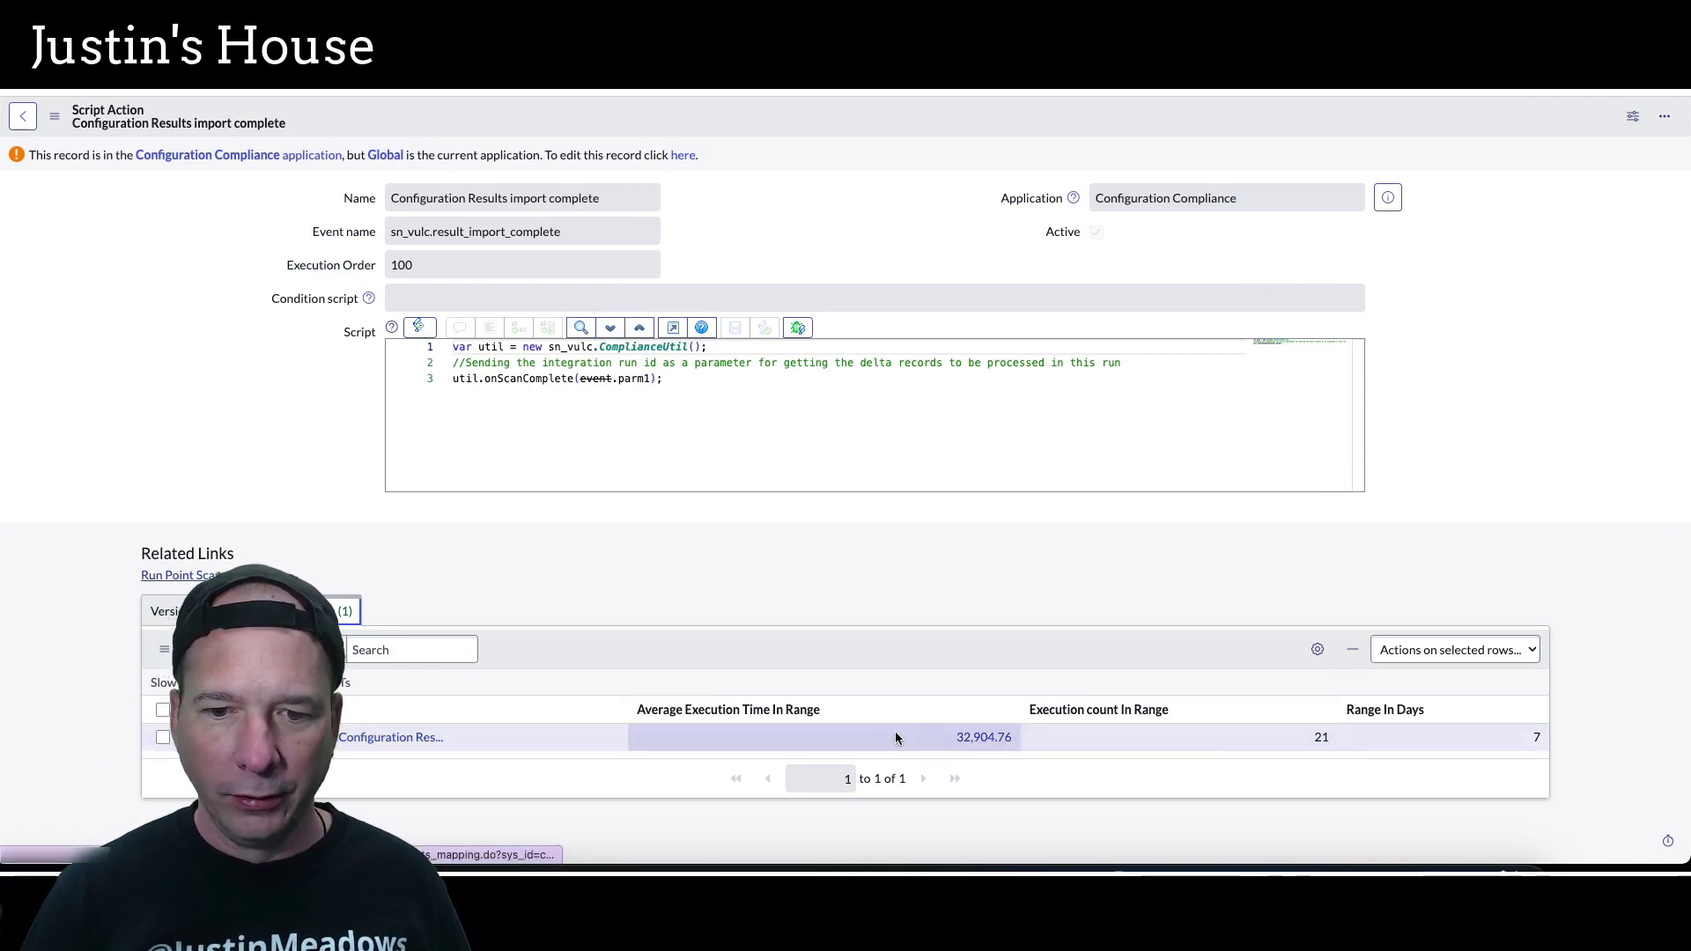
left_click(323, 740)
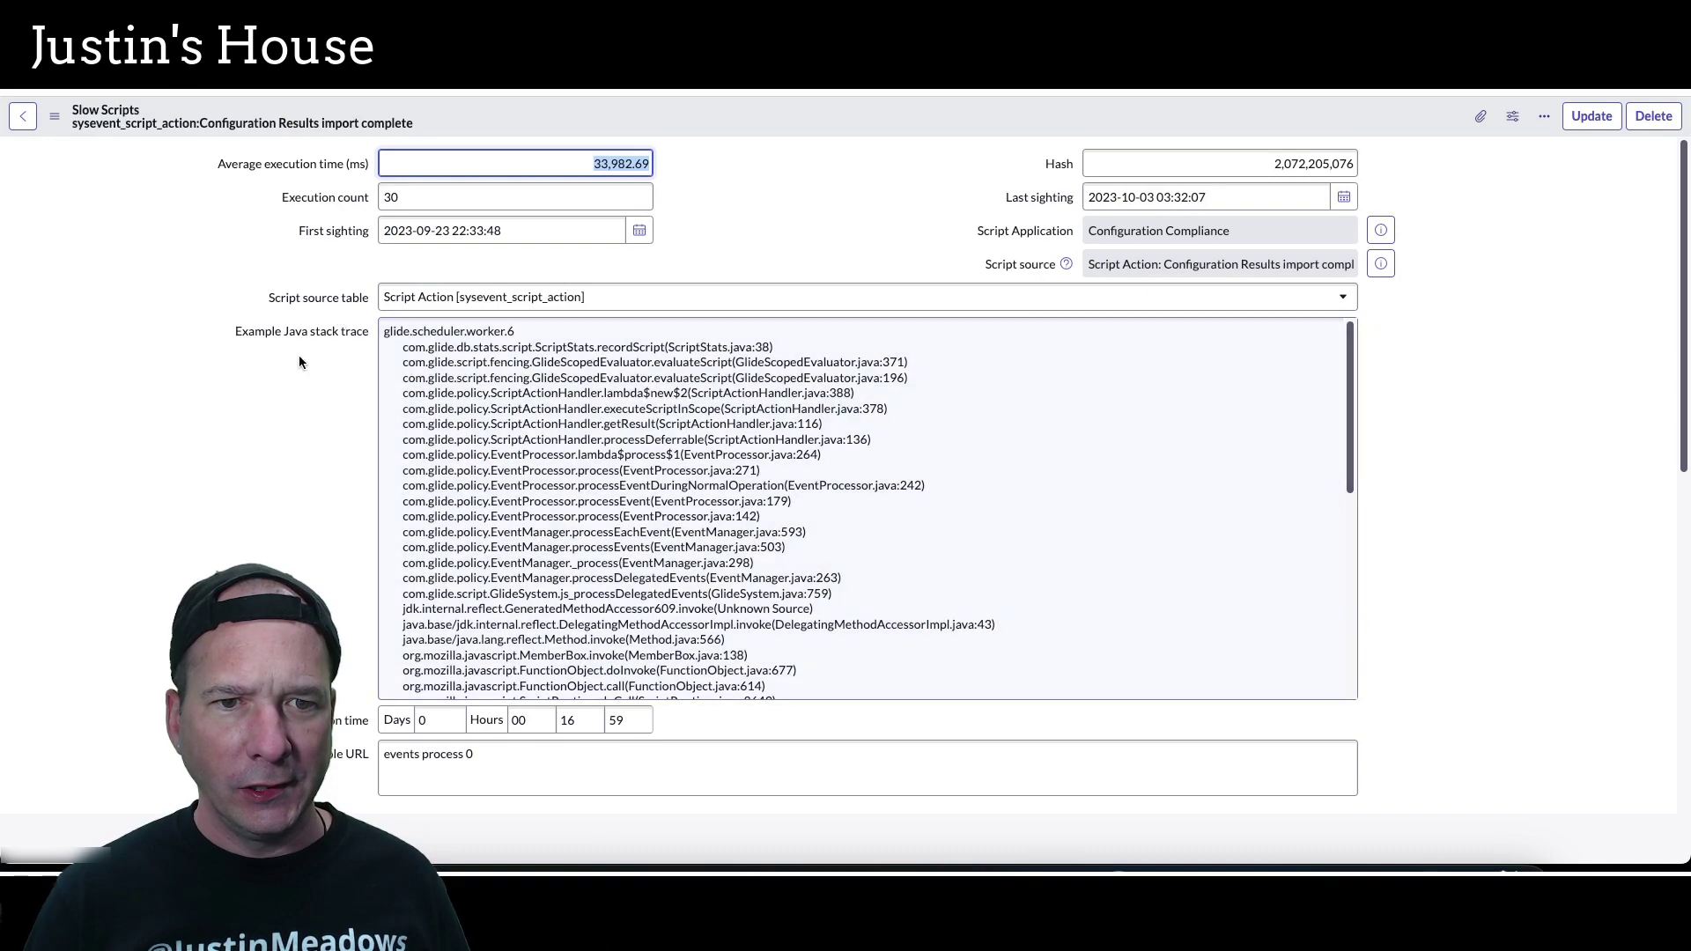
scroll(270, 425, "down", 1)
scroll(270, 425, "down", 5)
scroll(268, 427, "down", 3)
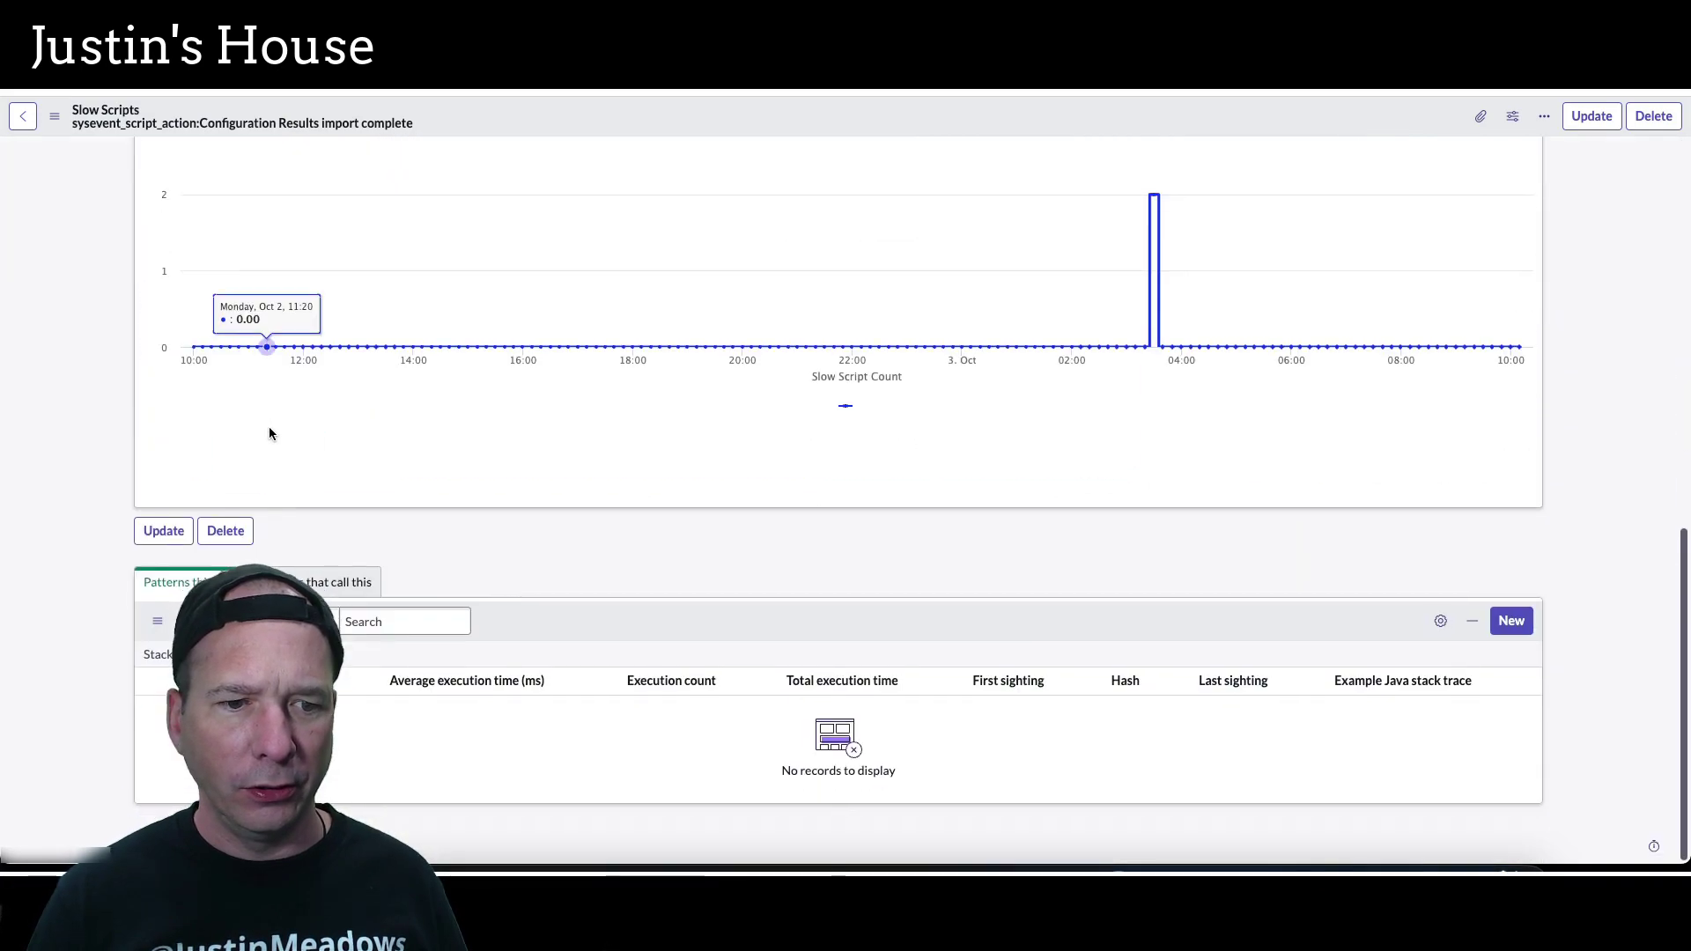
scroll(268, 427, "up", 8)
scroll(268, 426, "down", 7)
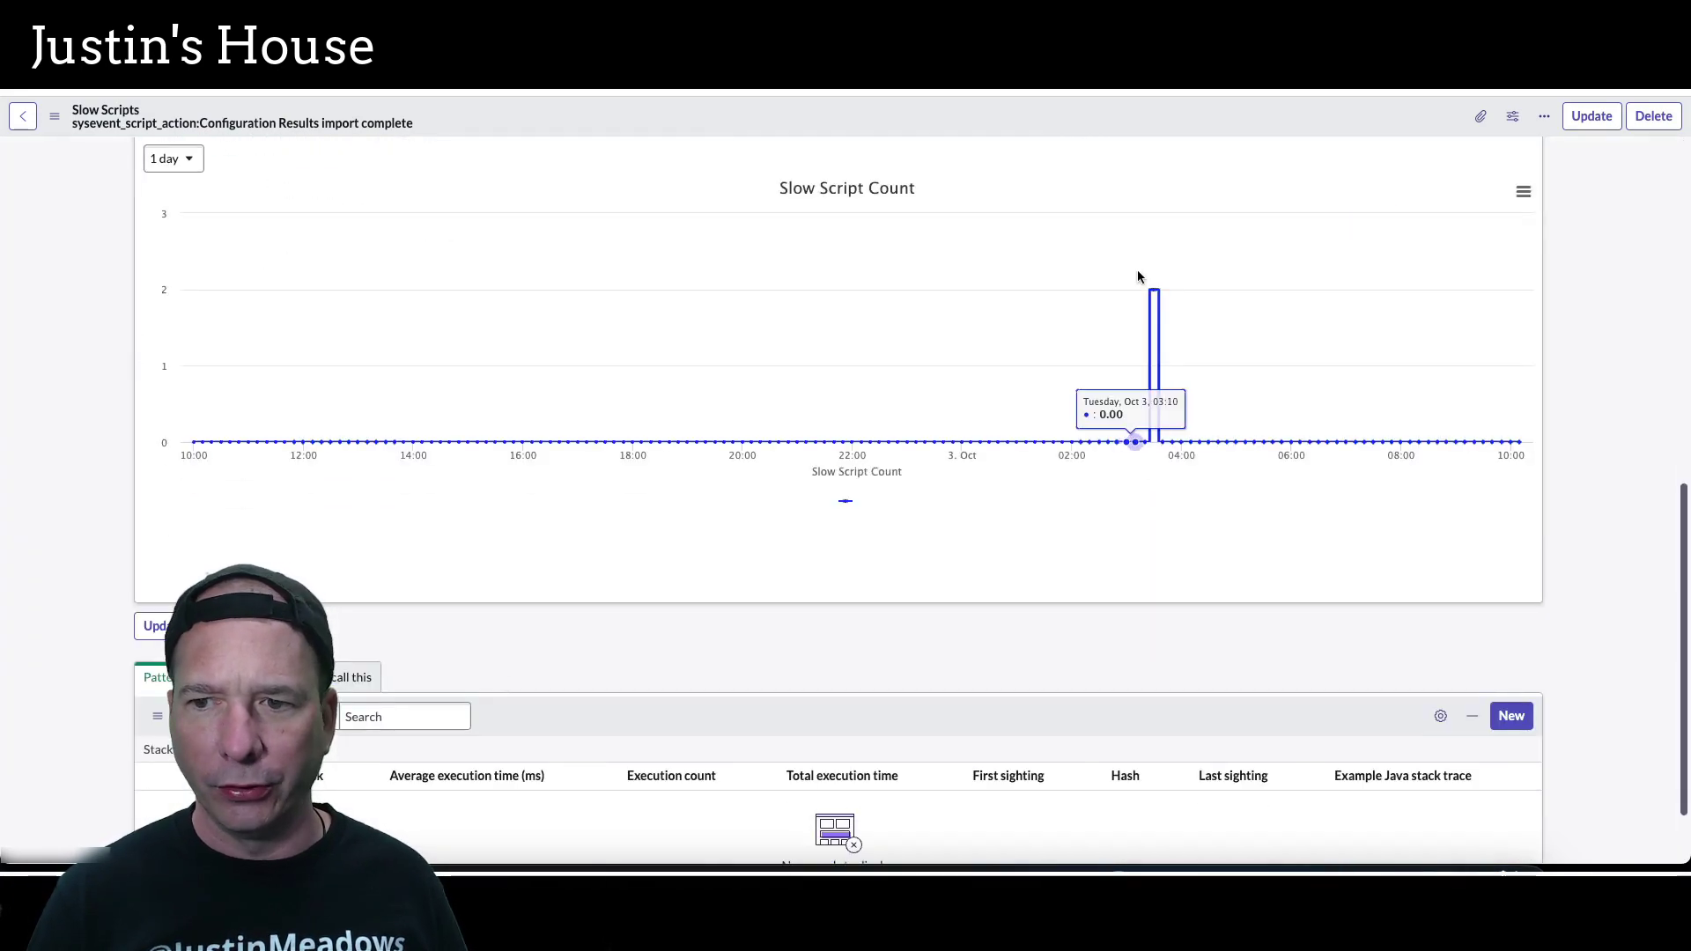
scroll(916, 478, "up", 7)
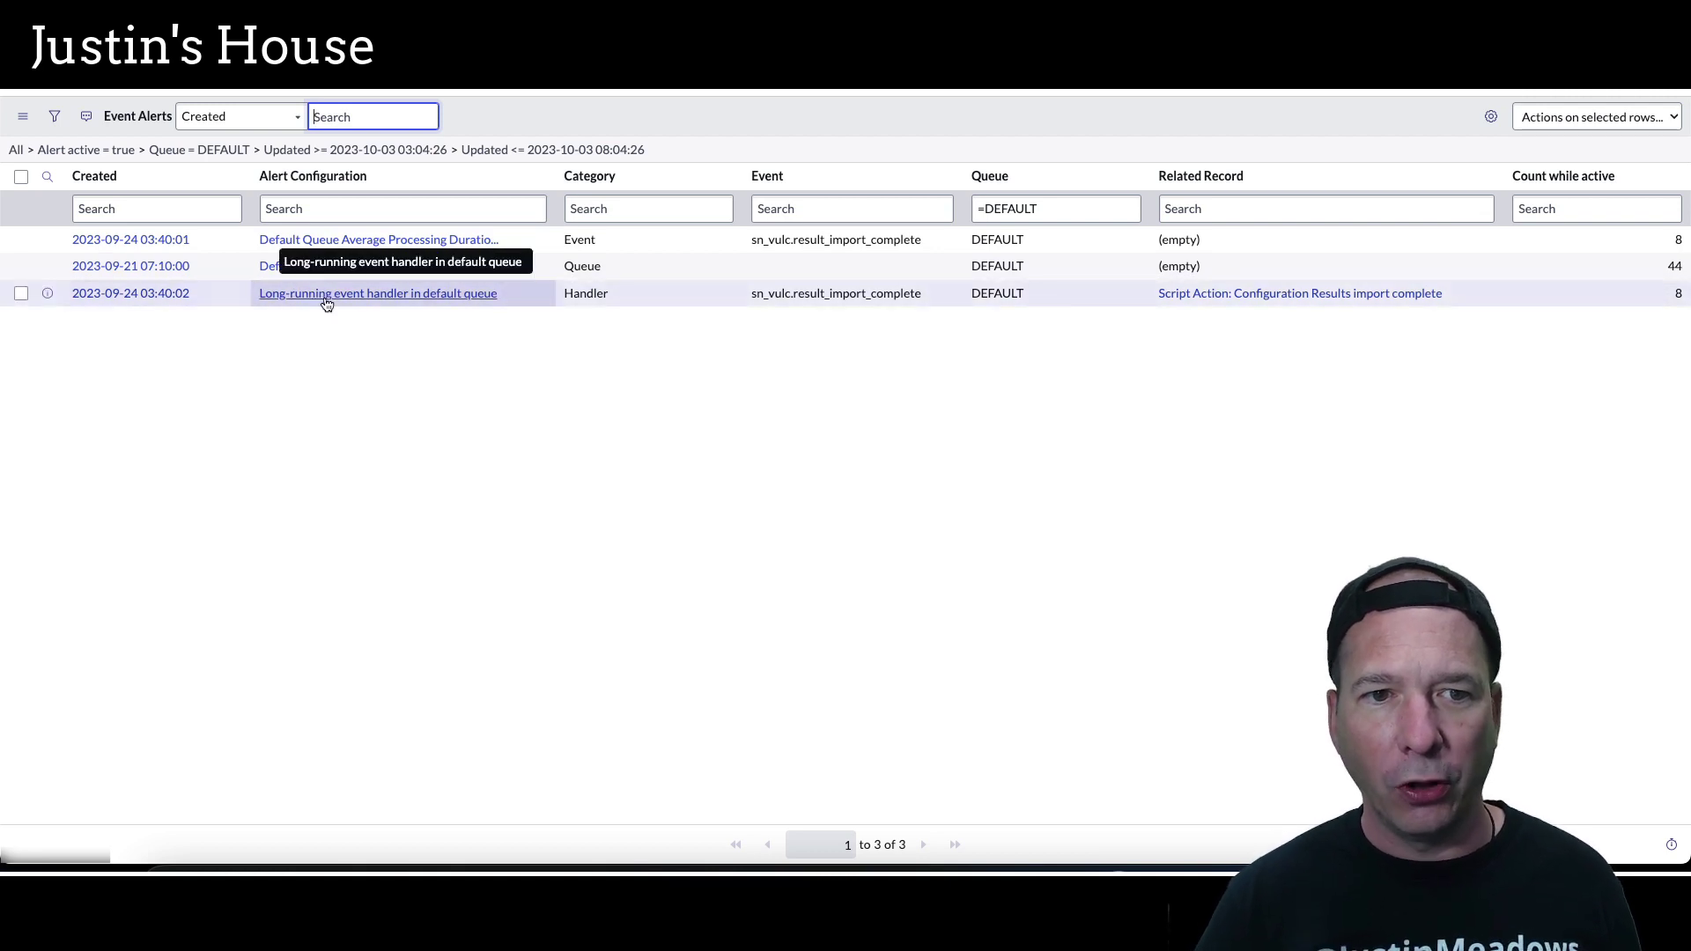
Reopen the Configuration Results import complete script action from the Event Alerts list's long-running event handler alert
left_click(1276, 302)
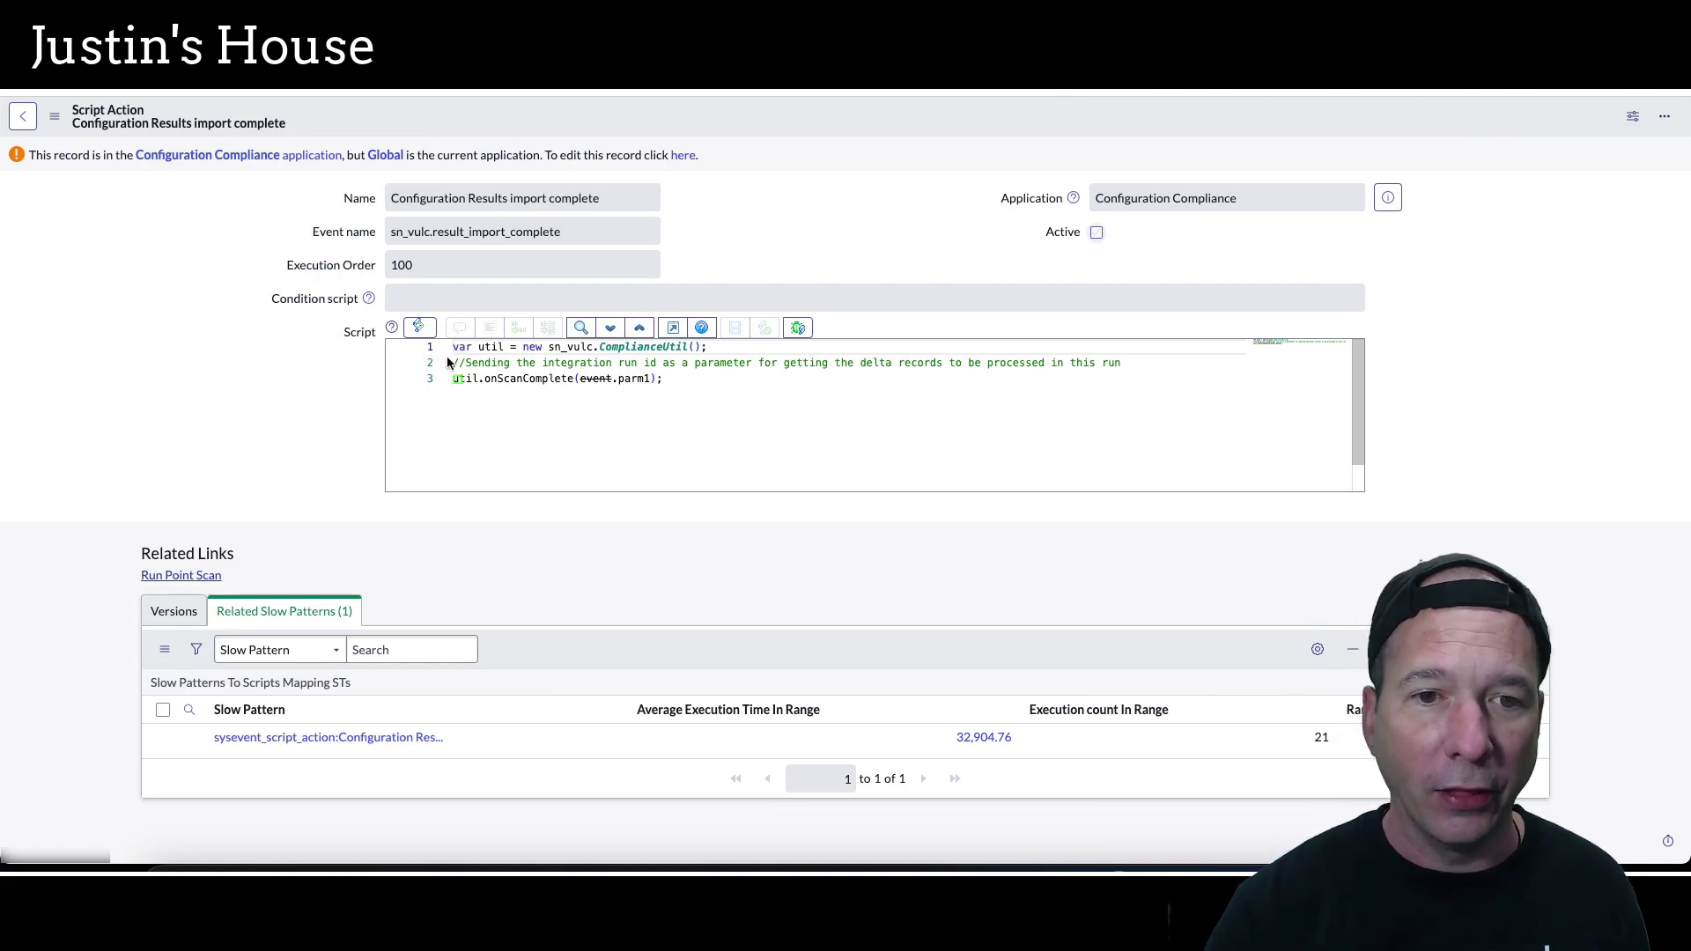
Review the Configuration Results import complete script and the product documentation page on resolving Configuration Compliance import issues, dismissing its login prompt
mouse_move(437, 346)
left_mouse_down()
mouse_move(544, 373)
mouse_move(879, 378)
left_mouse_up()
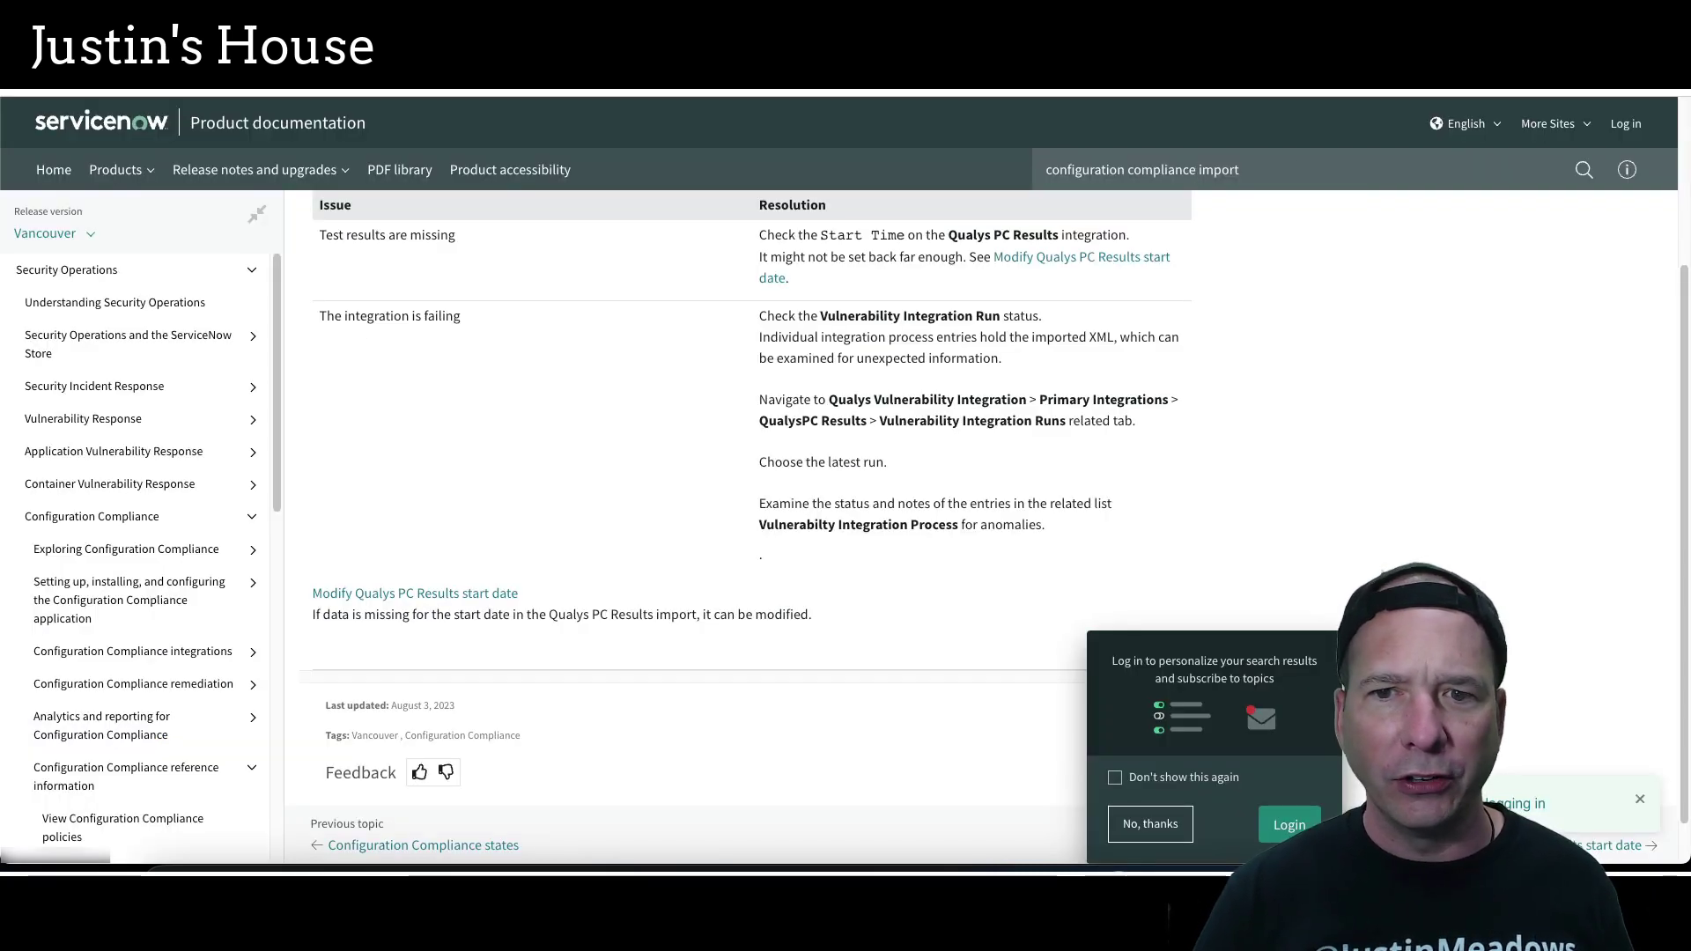
scroll(824, 470, "up", 3)
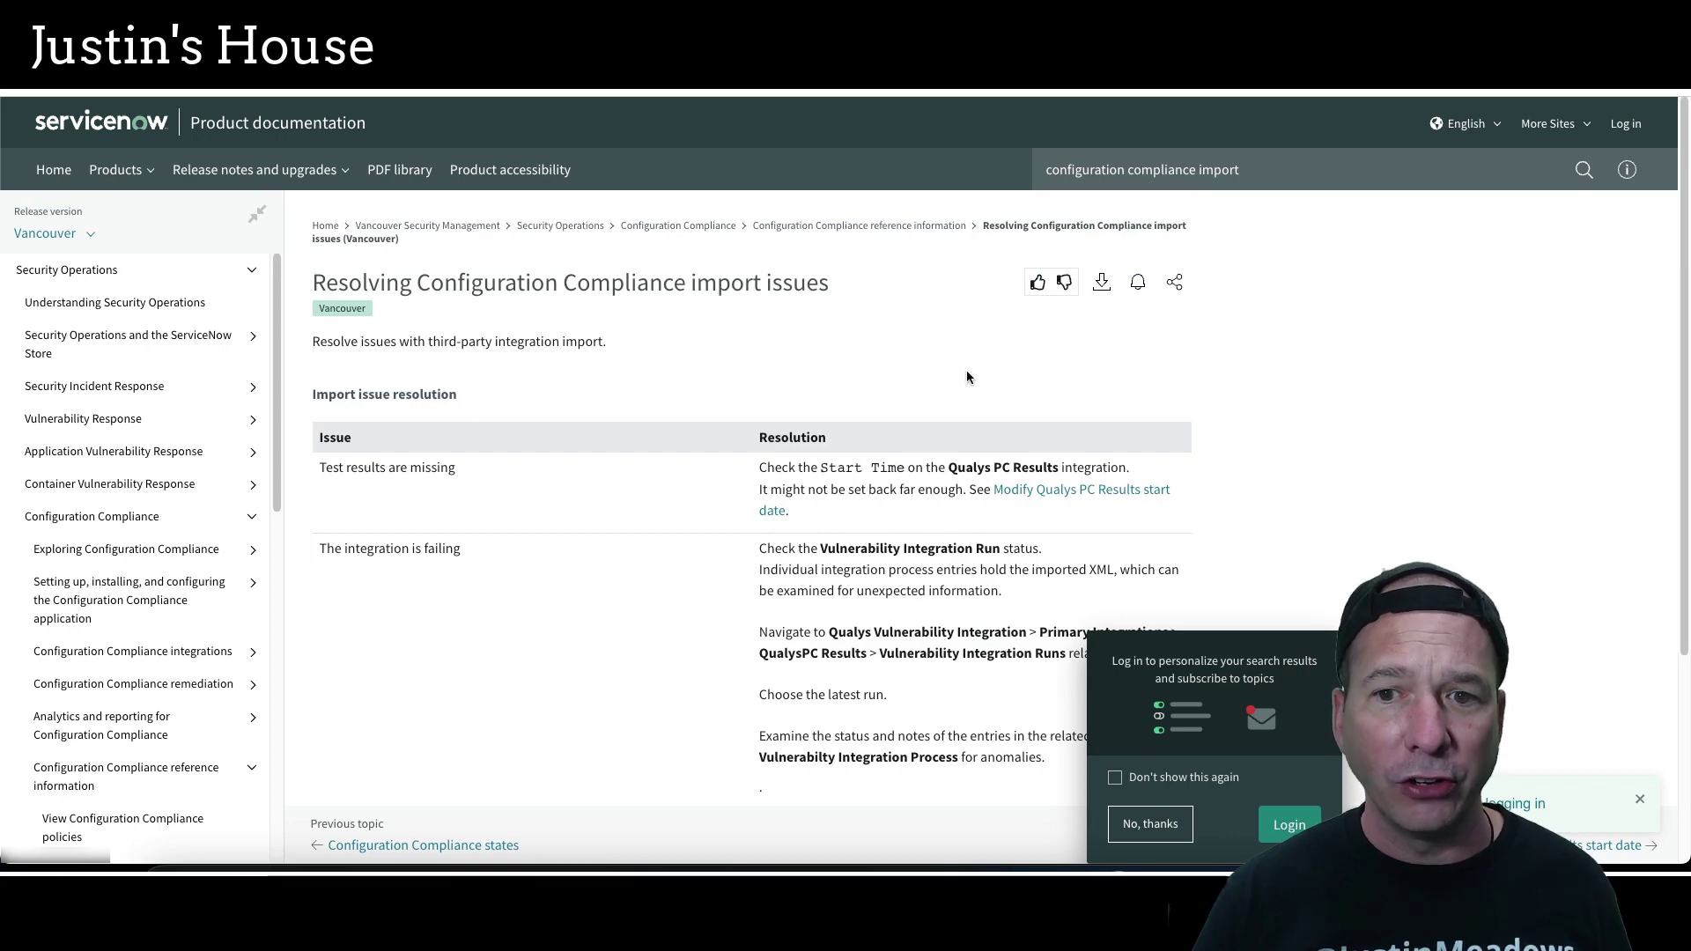
left_click(1149, 821)
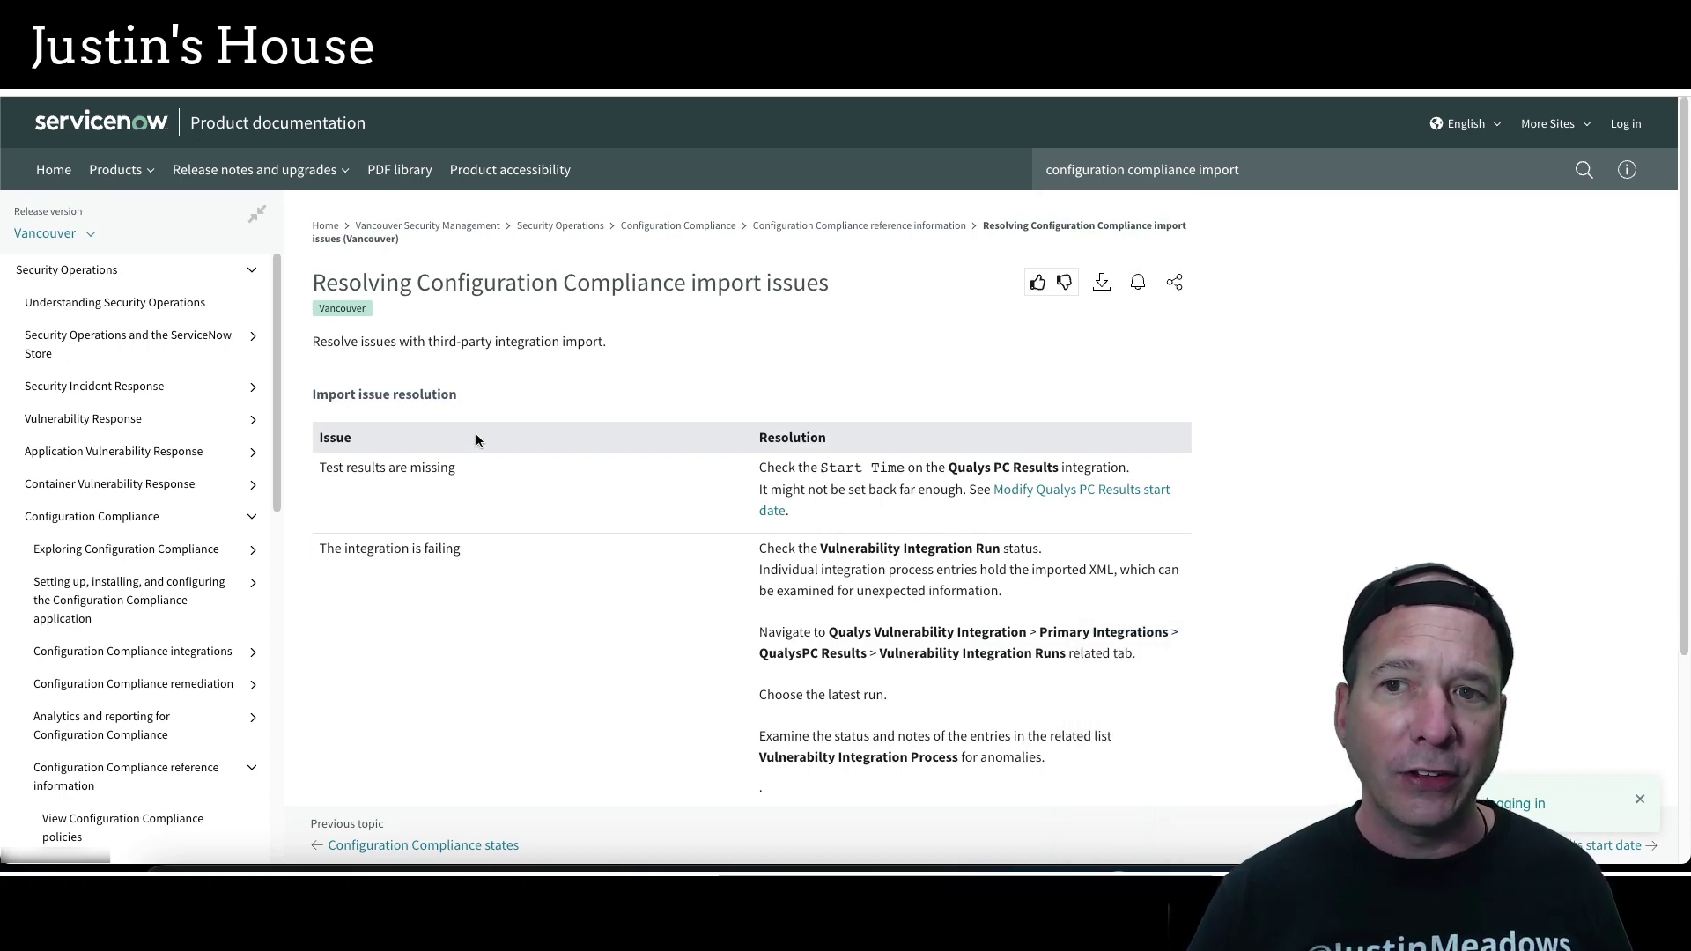
Read the "Manually run a vulnerability integration" documentation page through to its Procedure section on navigating to the integrations
key("alt+Left")
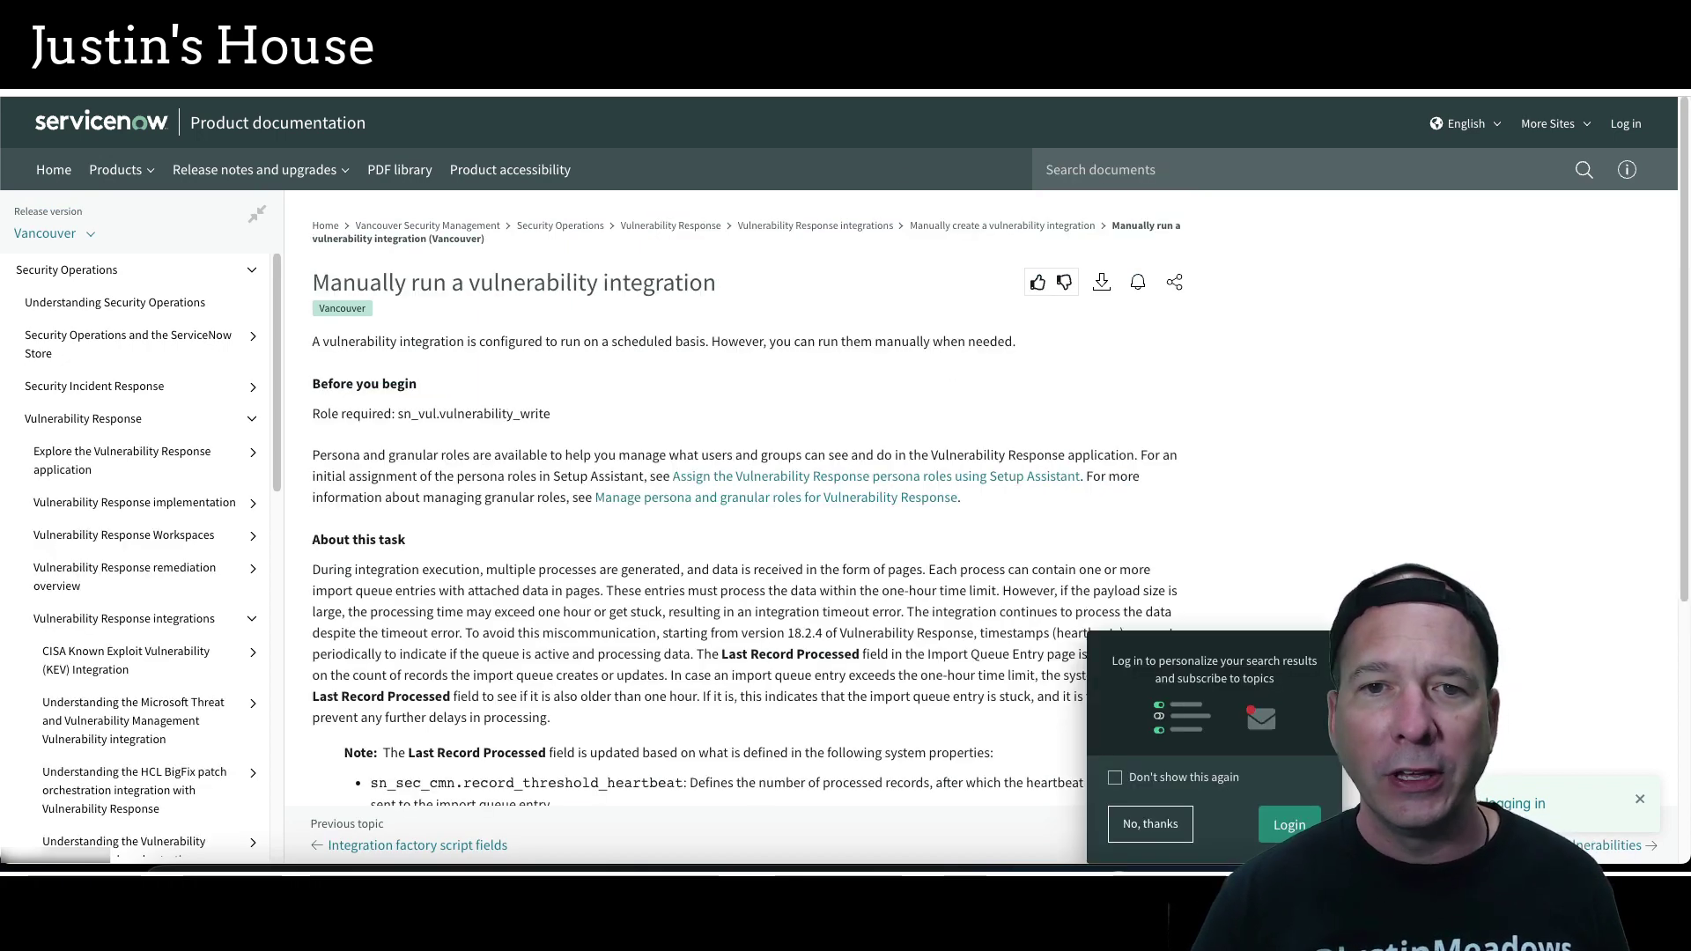
scroll(556, 359, "down", 1)
scroll(556, 360, "up", 2)
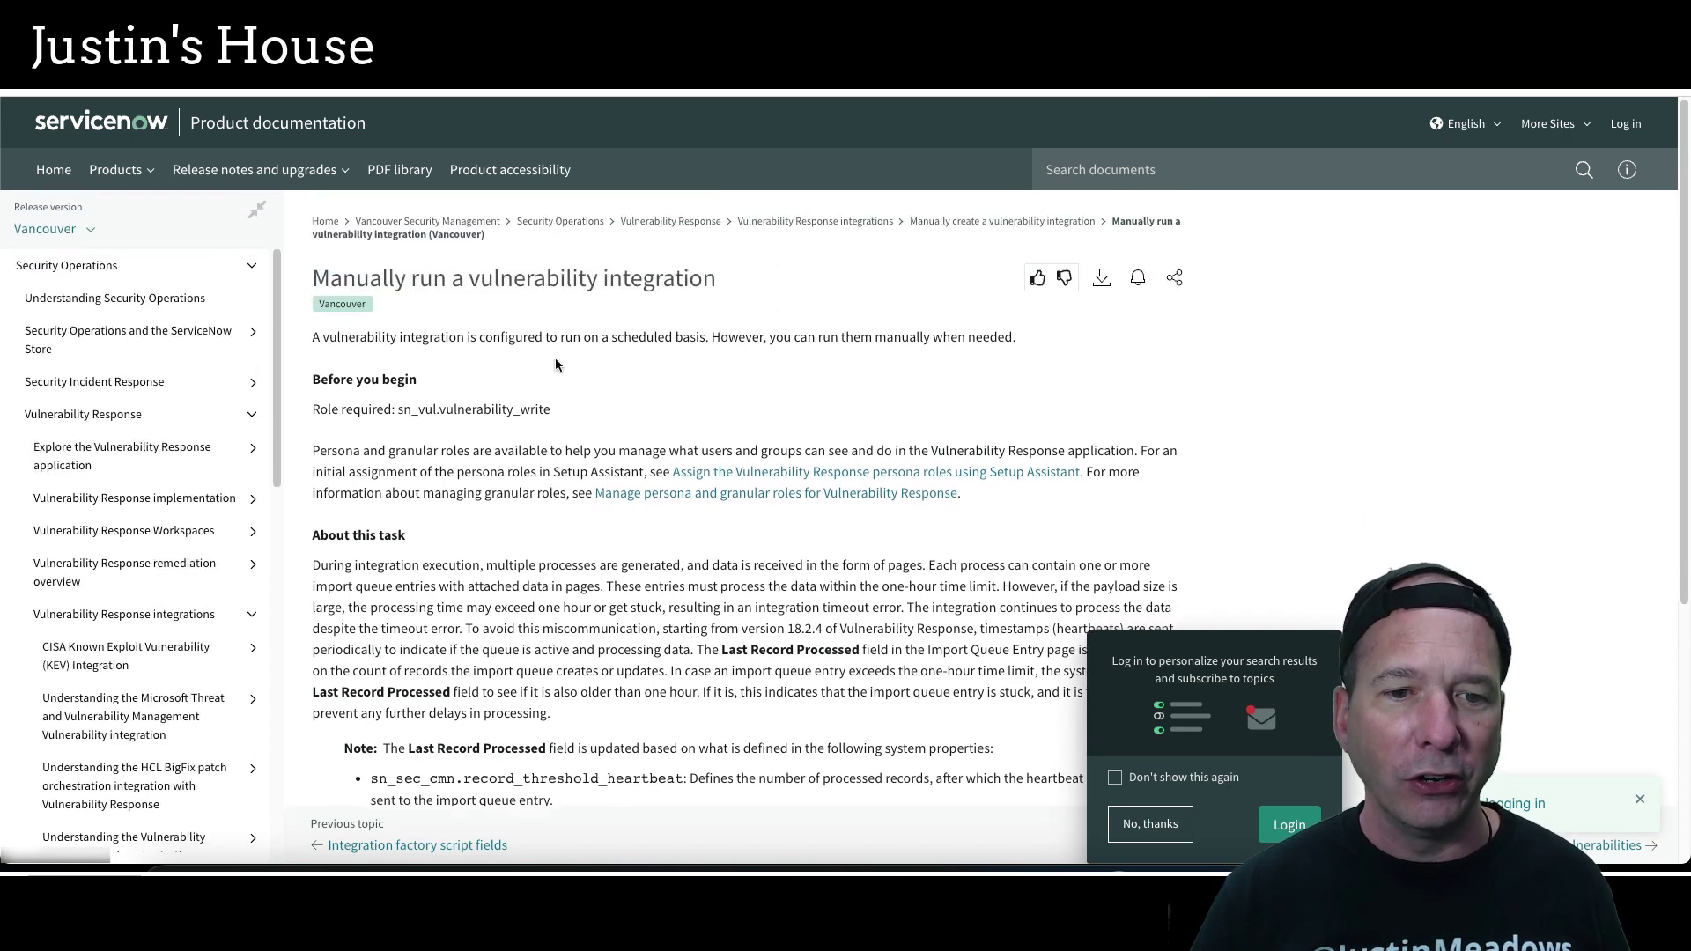
scroll(546, 370, "down", 5)
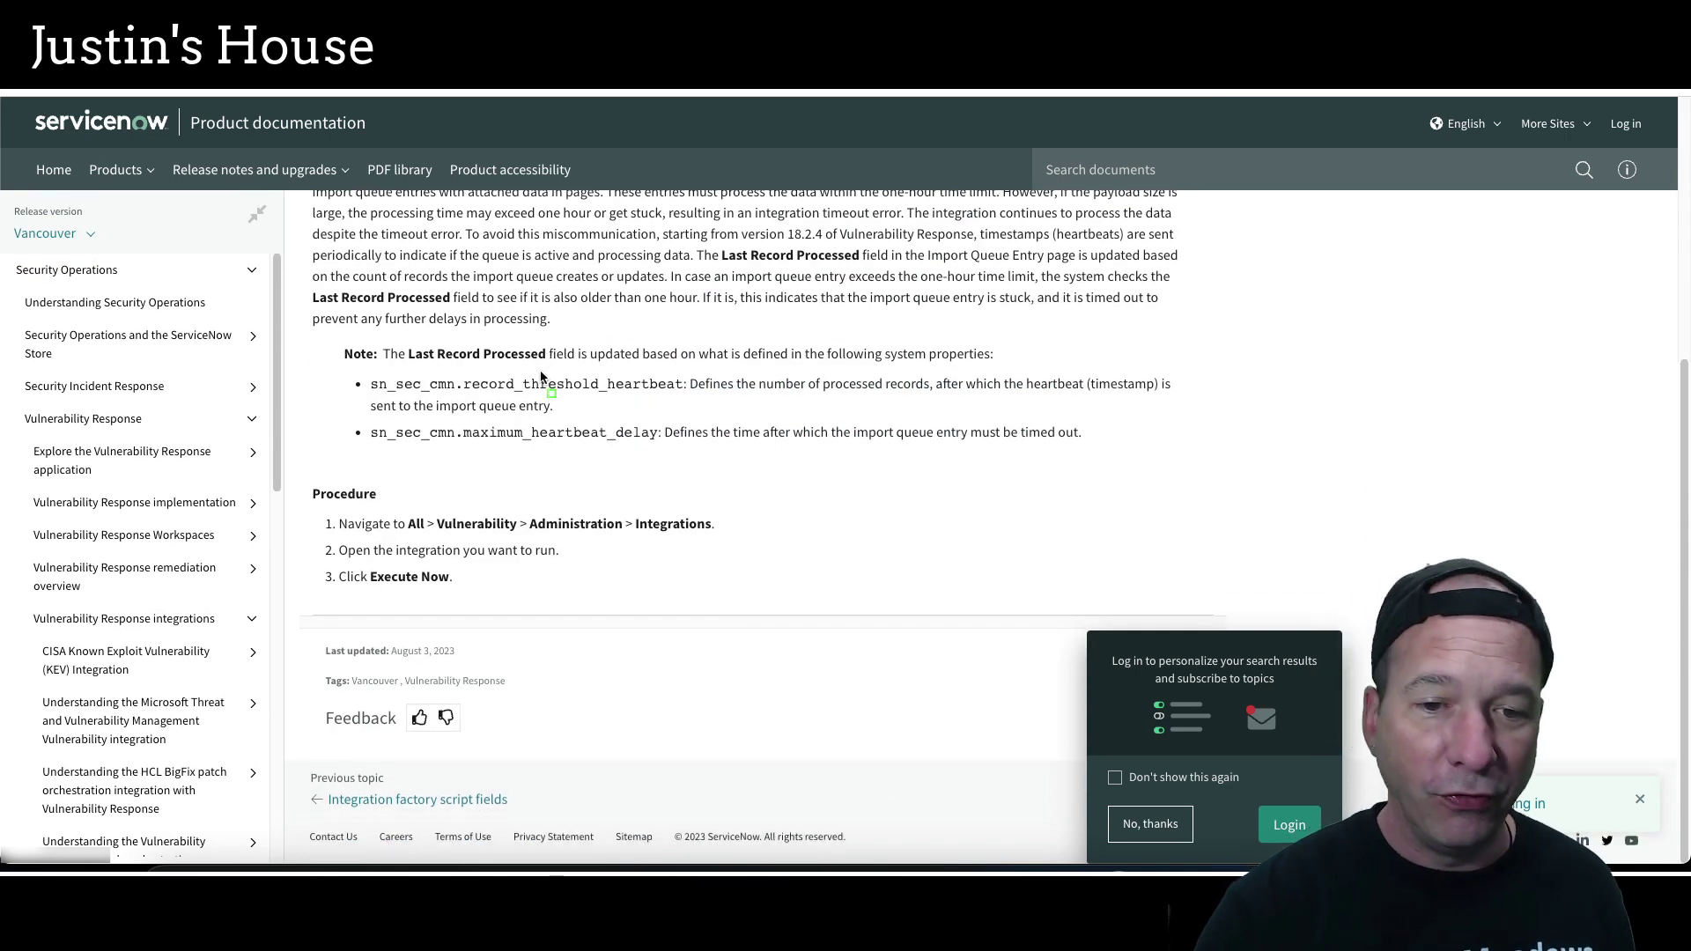
left_click_drag(361, 499, 719, 537)
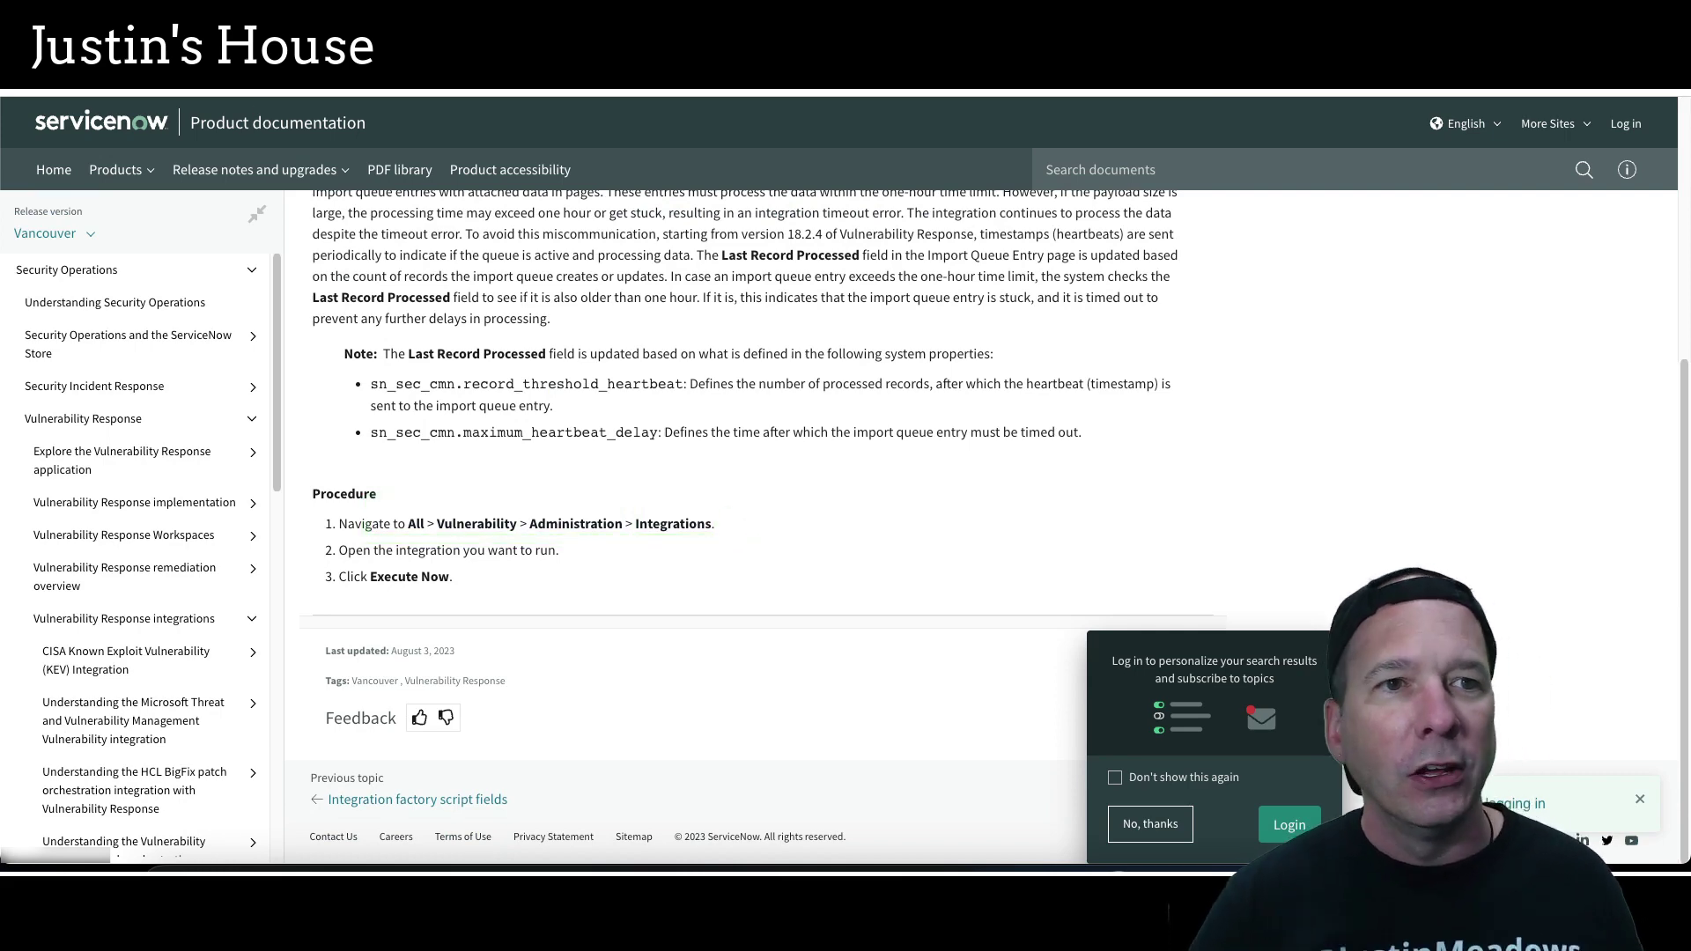
Switch to the instance's Vulnerability Integrations list and locate Integrations under the vulnerability Administration modules in the navigator
key("ctrl+Tab")
left_click(196, 121)
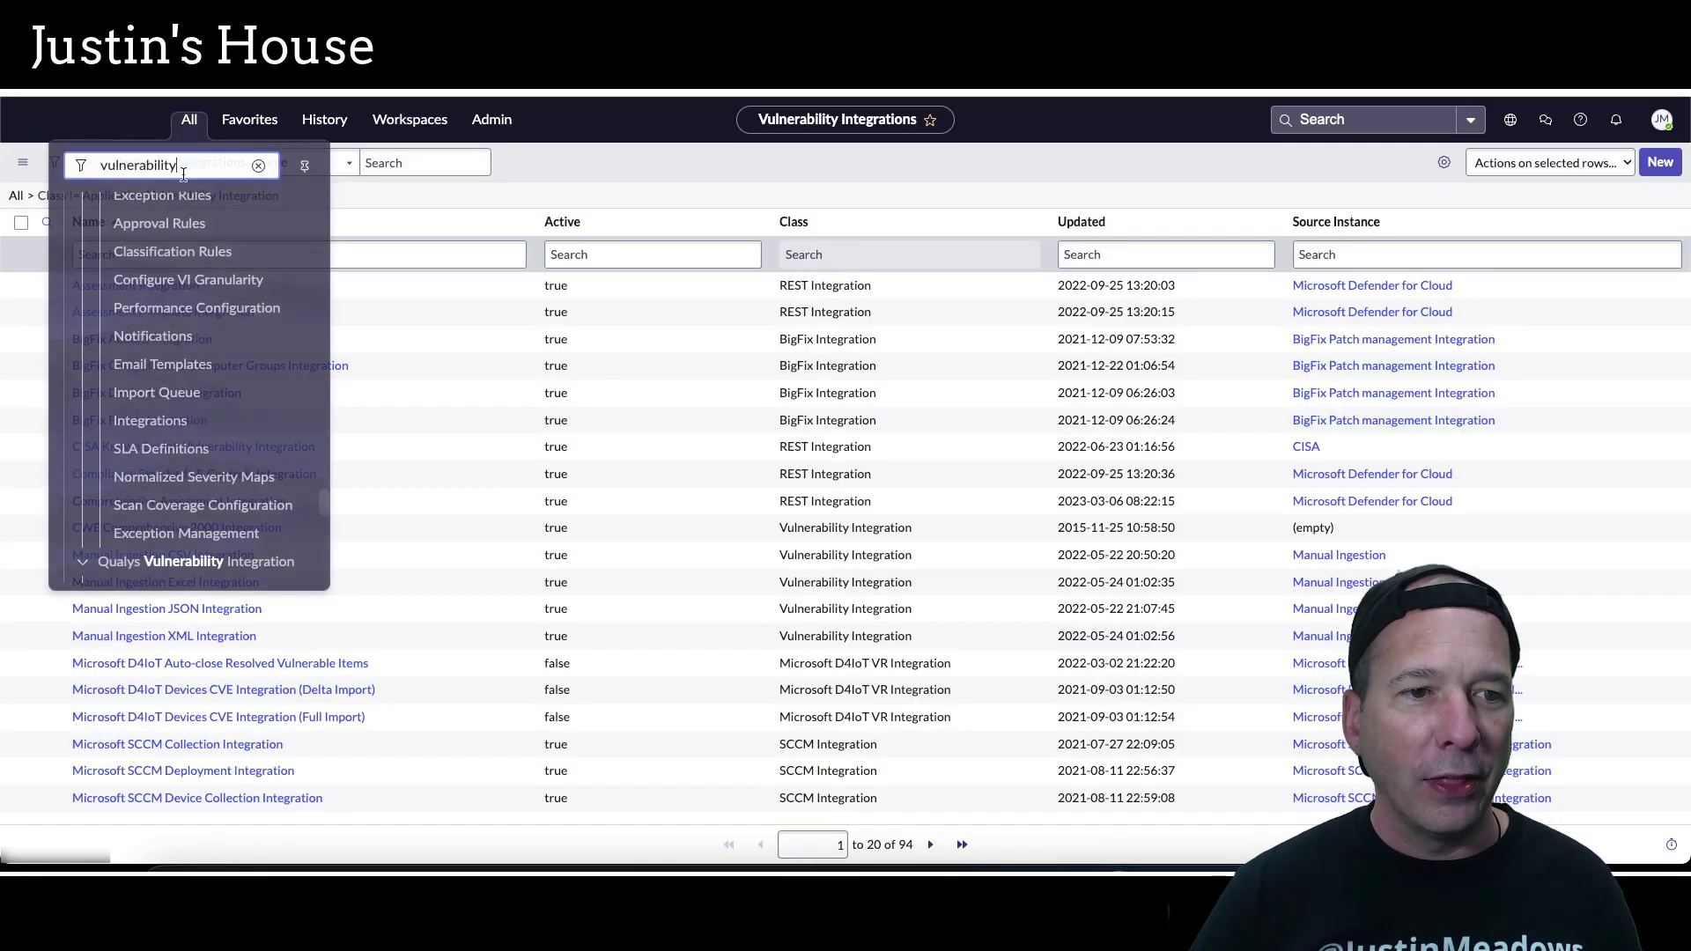
scroll(227, 371, "up", 5)
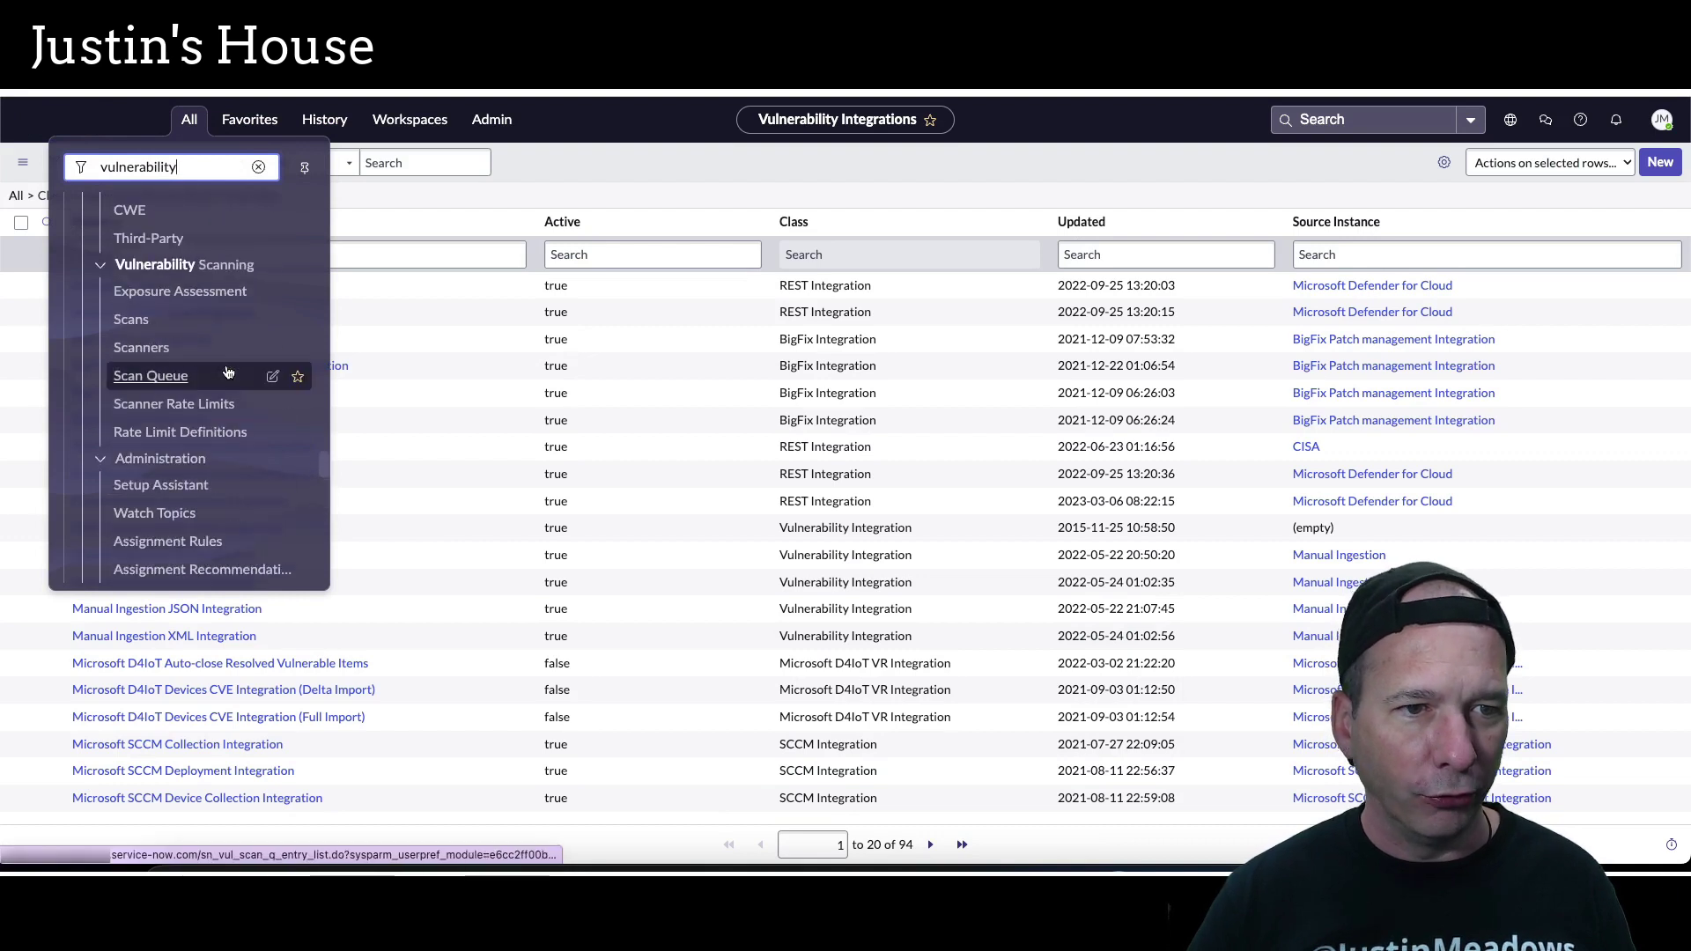
scroll(227, 374, "down", 5)
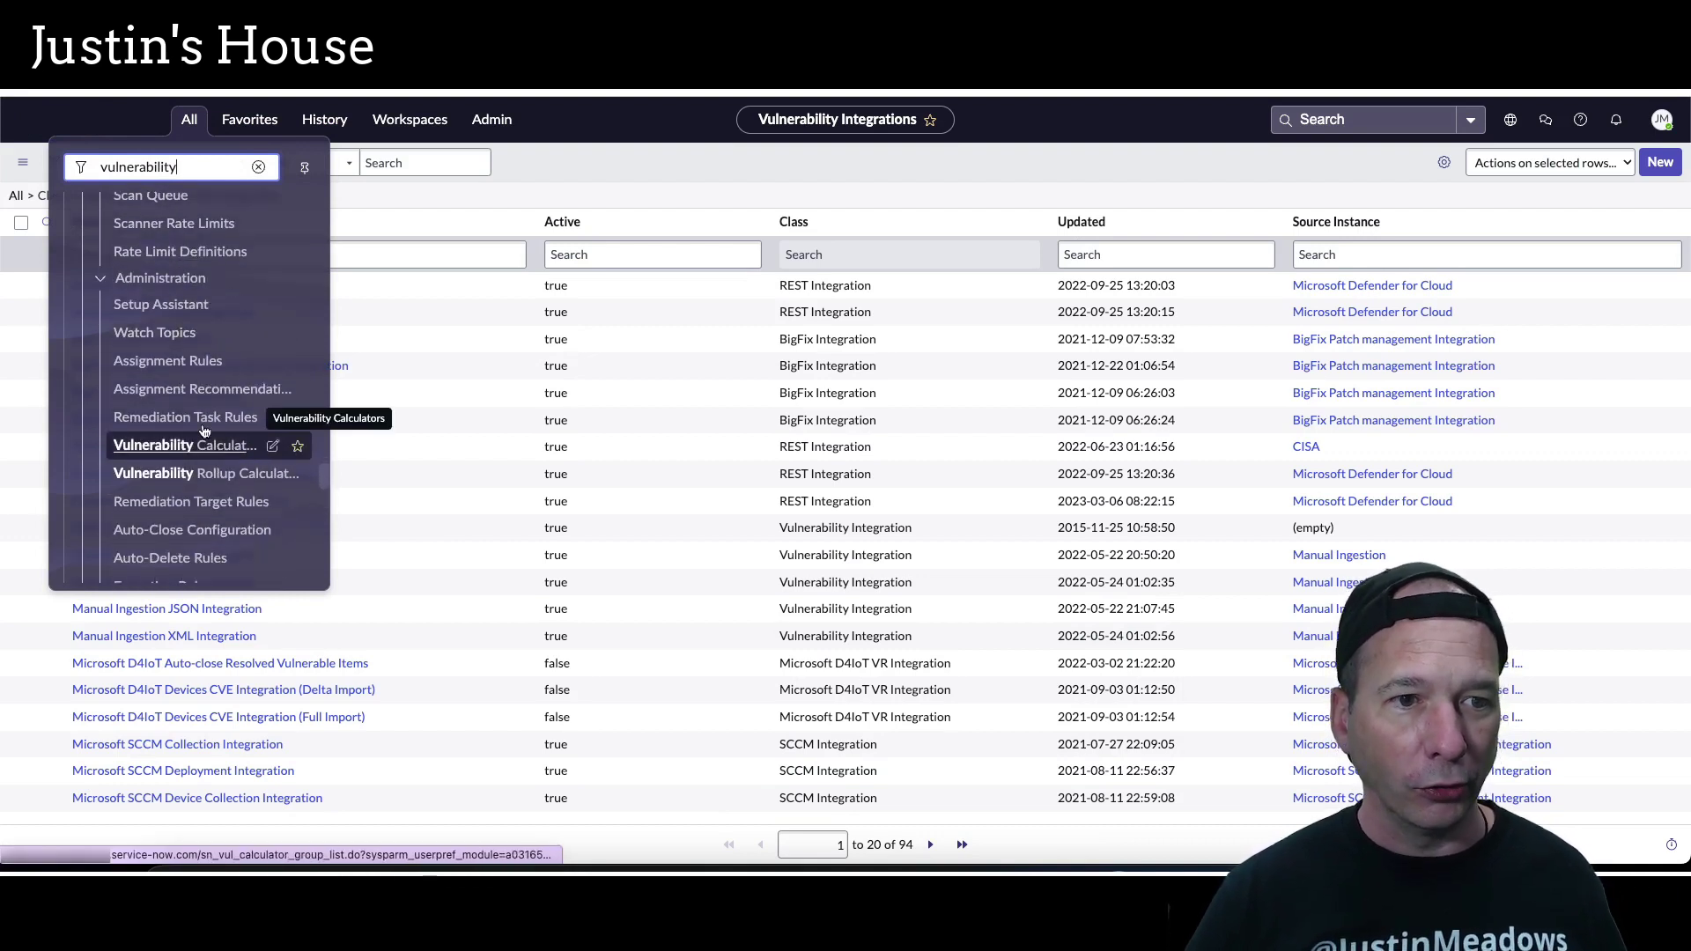
scroll(167, 335, "up", 1)
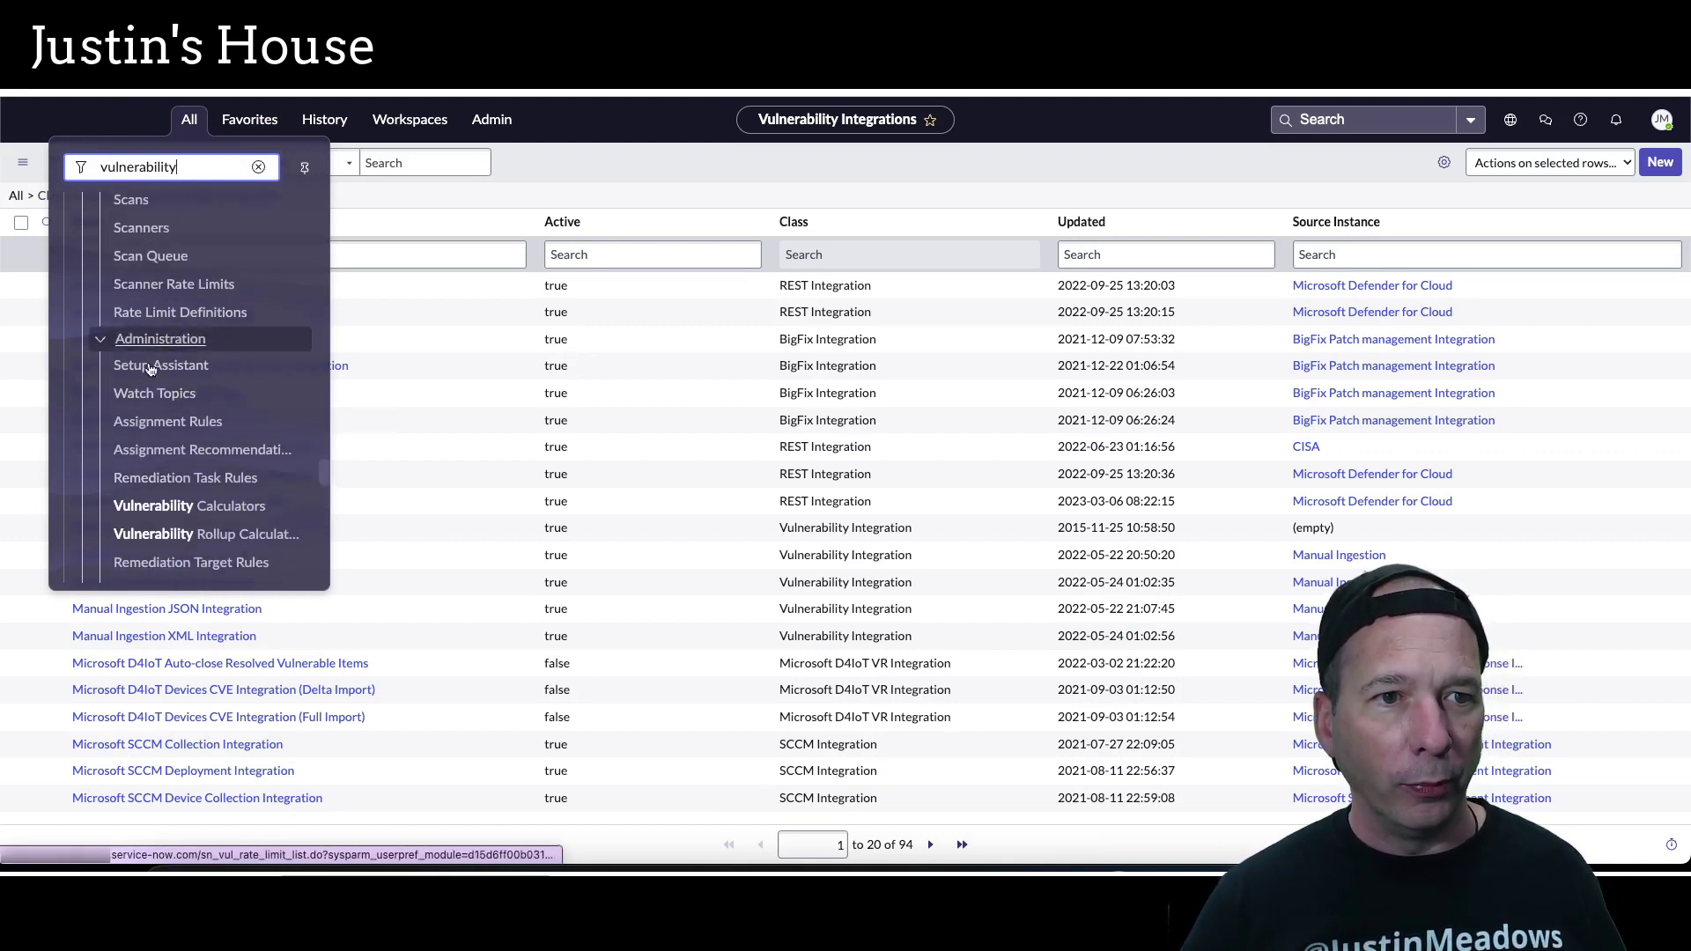
scroll(176, 388, "down", 4)
scroll(150, 450, "down", 3)
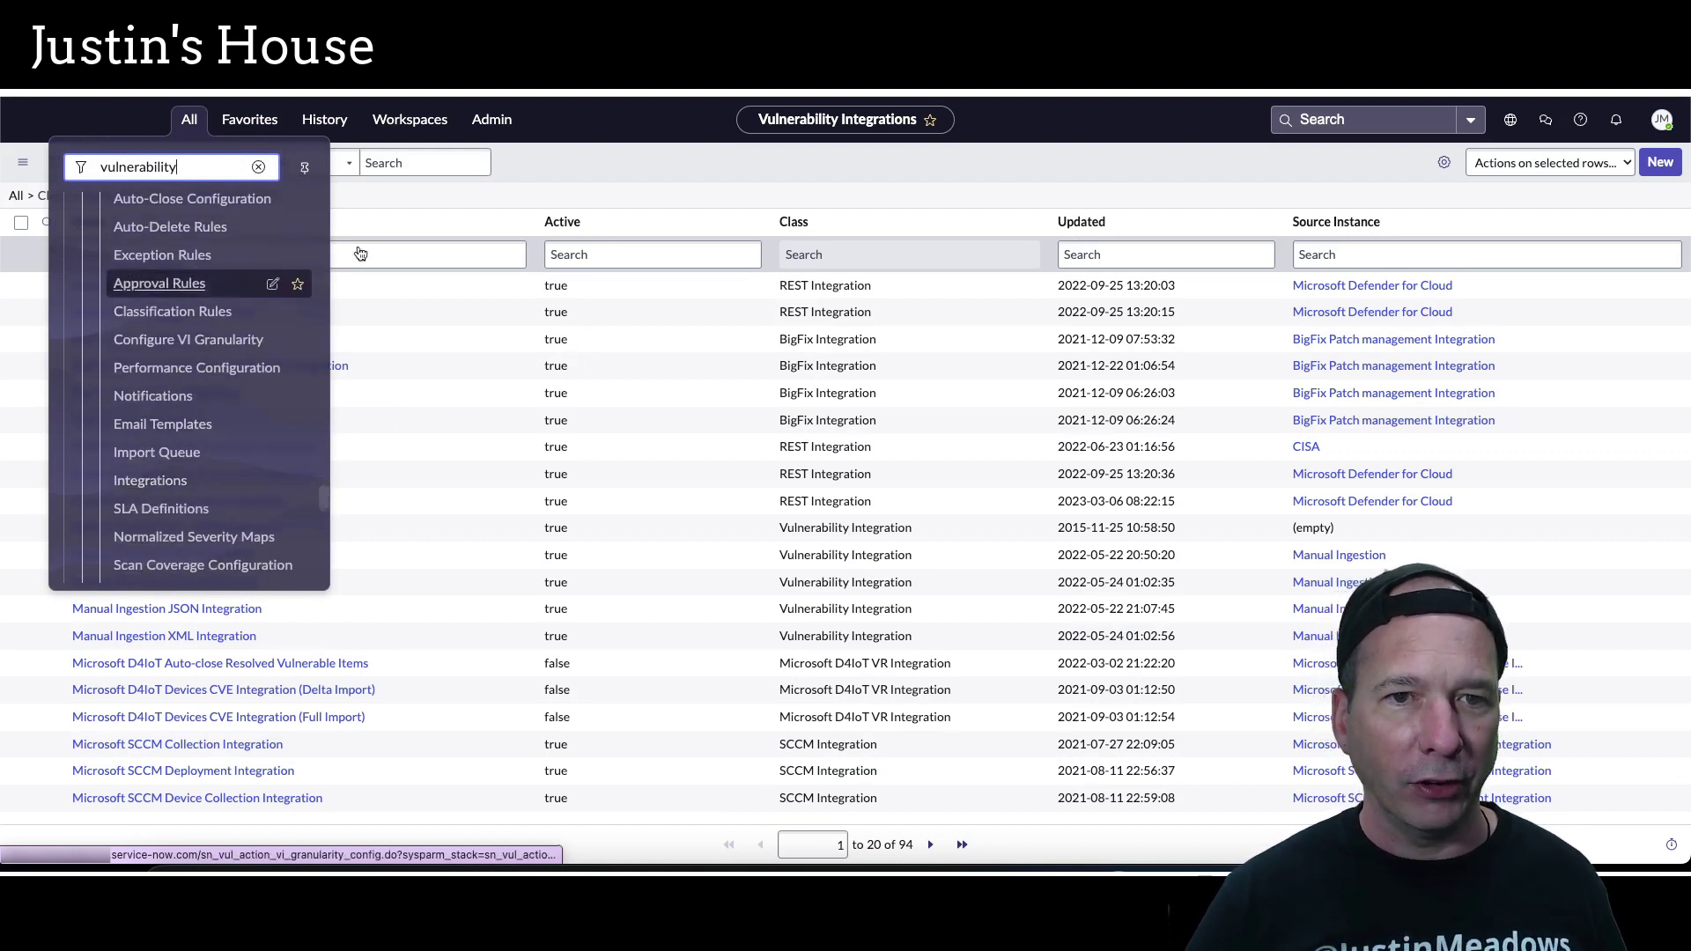
left_click(620, 155)
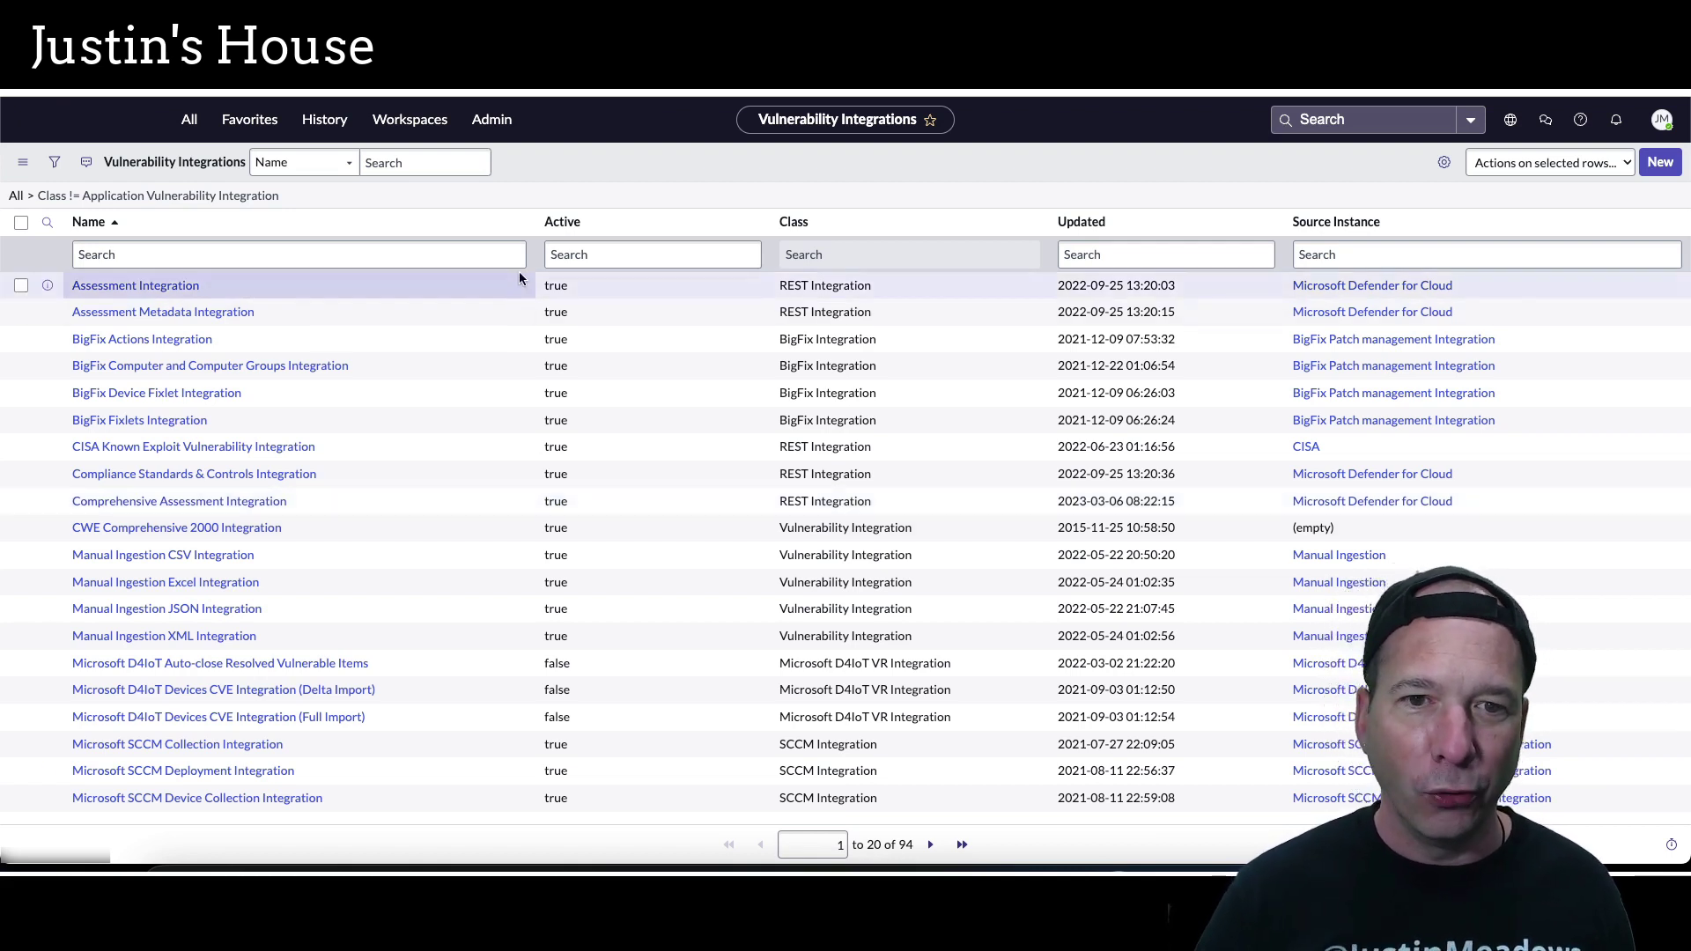
Filter the Vulnerability Integrations list to Active = true, look at the Manual Ingestion CSV Integration record and return to the list
right_click(551, 287)
left_click(571, 299)
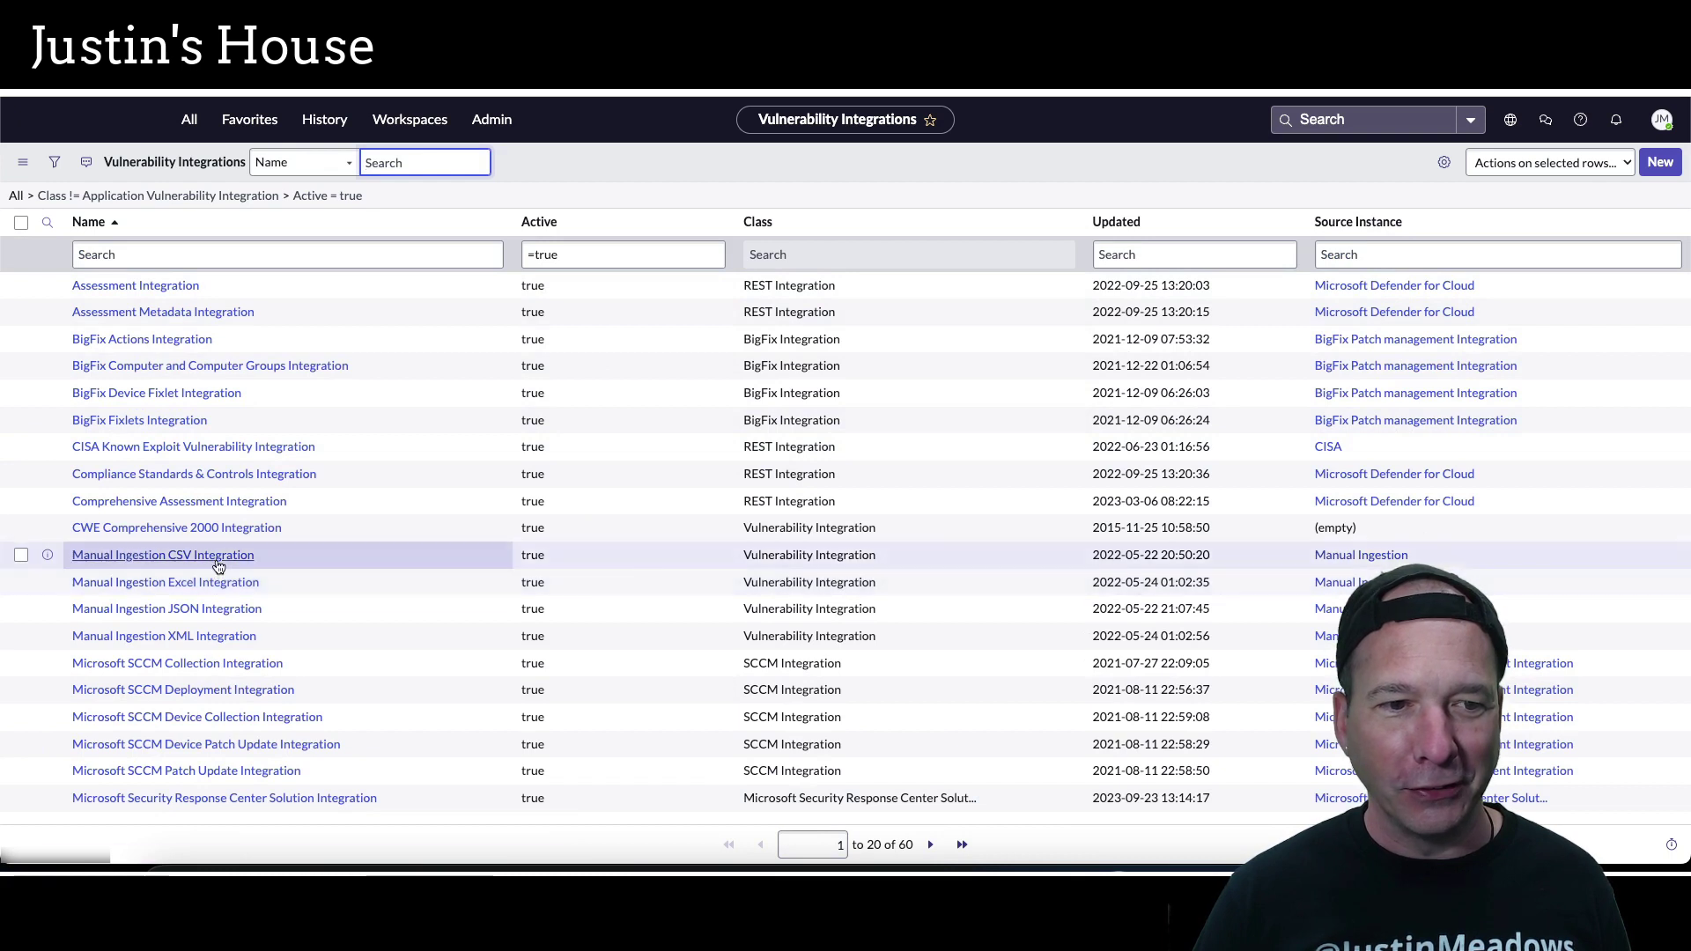
left_click(155, 562)
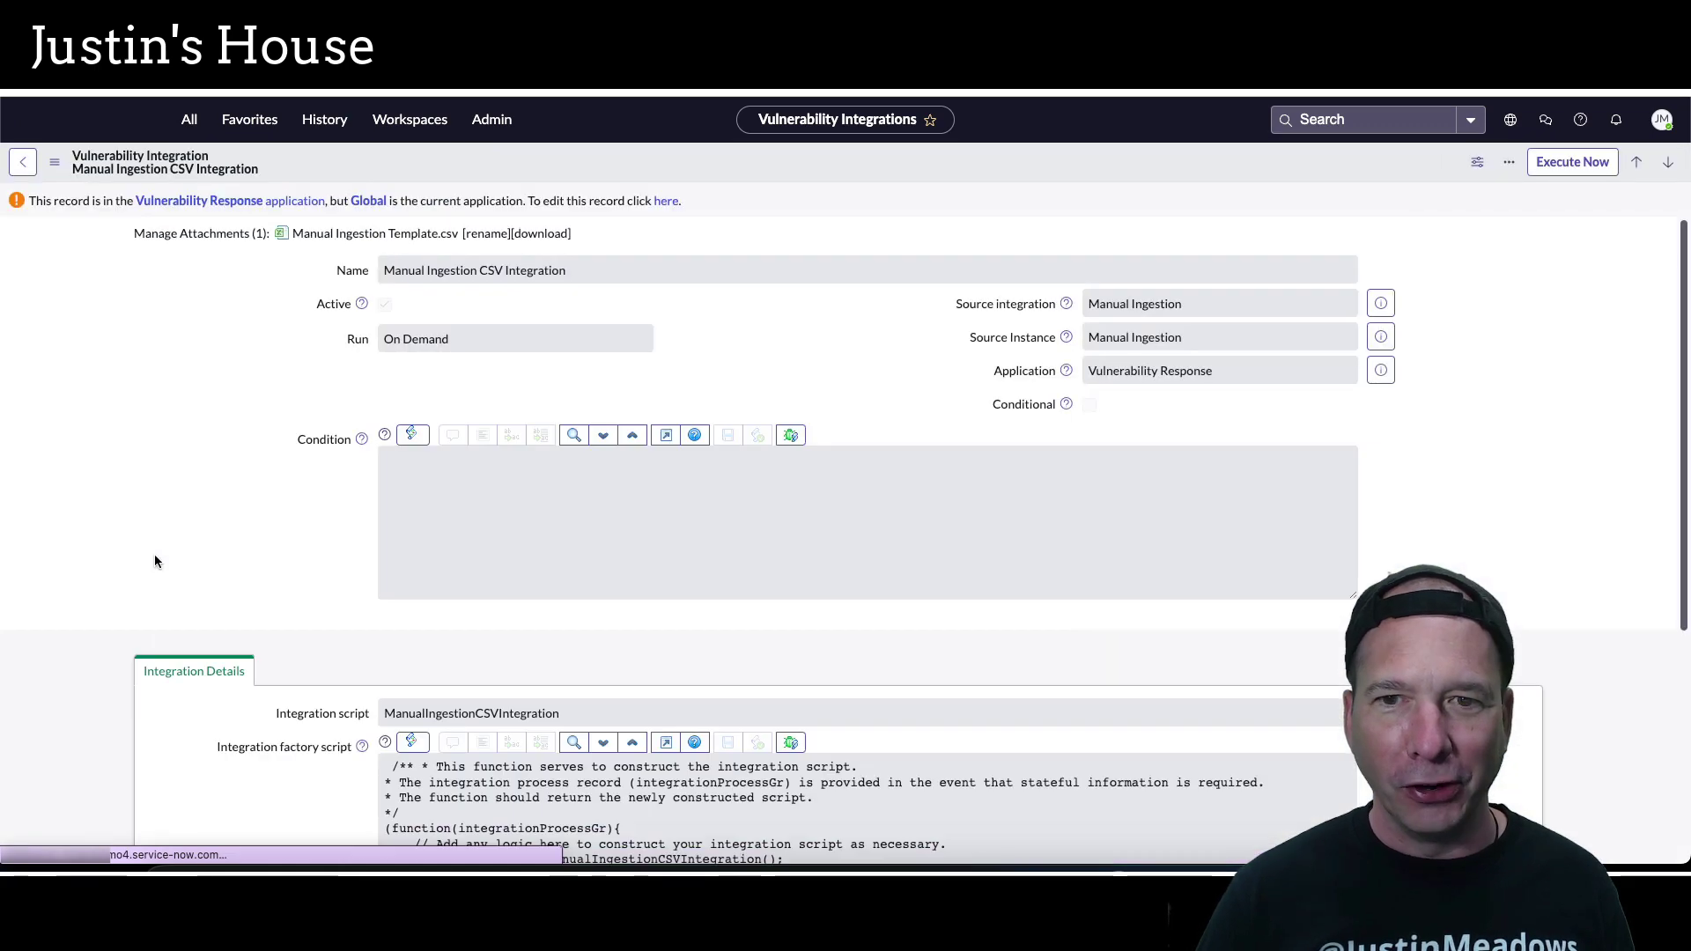
left_click(26, 163)
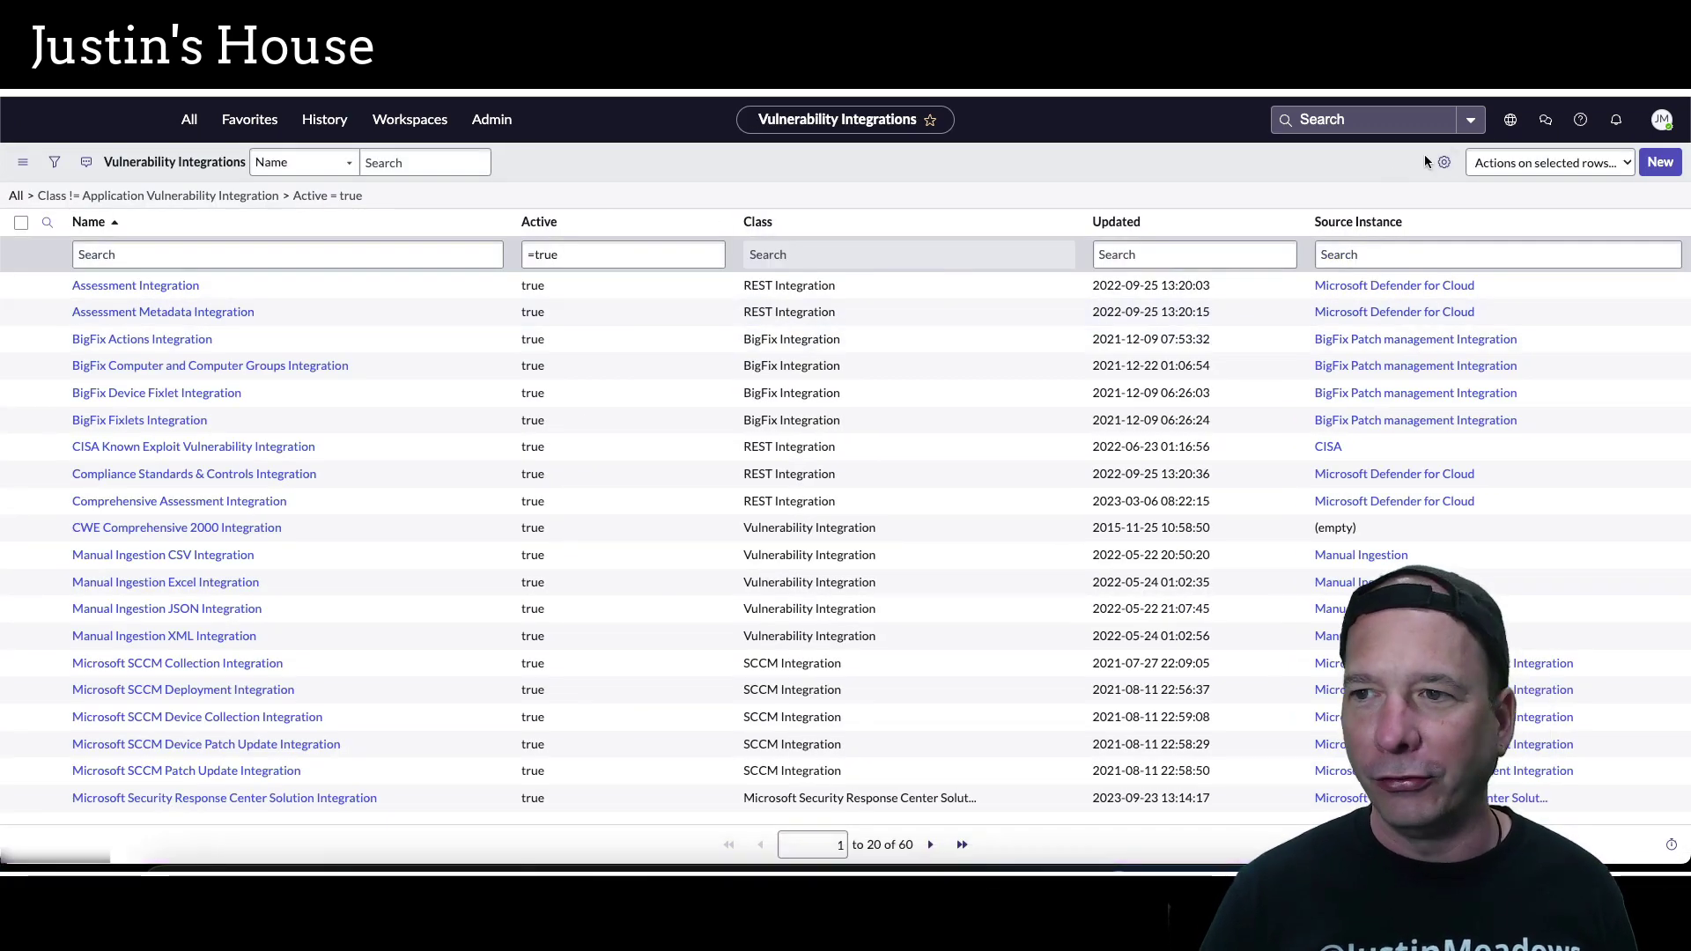
Add the Run column to the Vulnerability Integrations list
left_click(1444, 164)
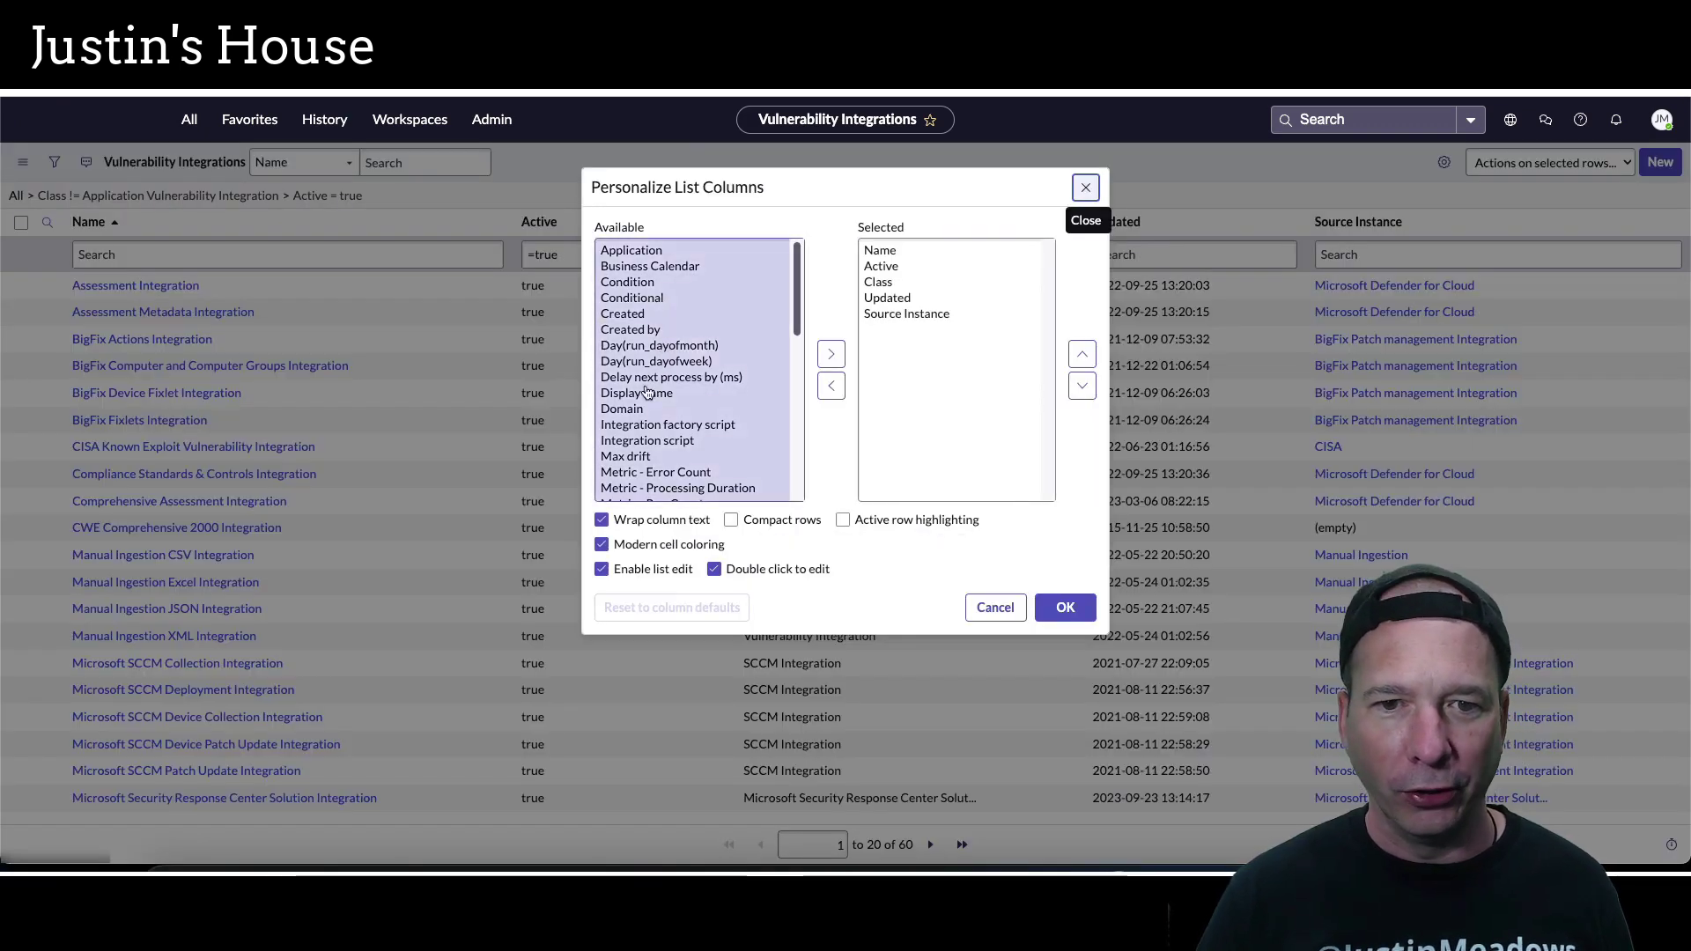
scroll(648, 392, "down", 5)
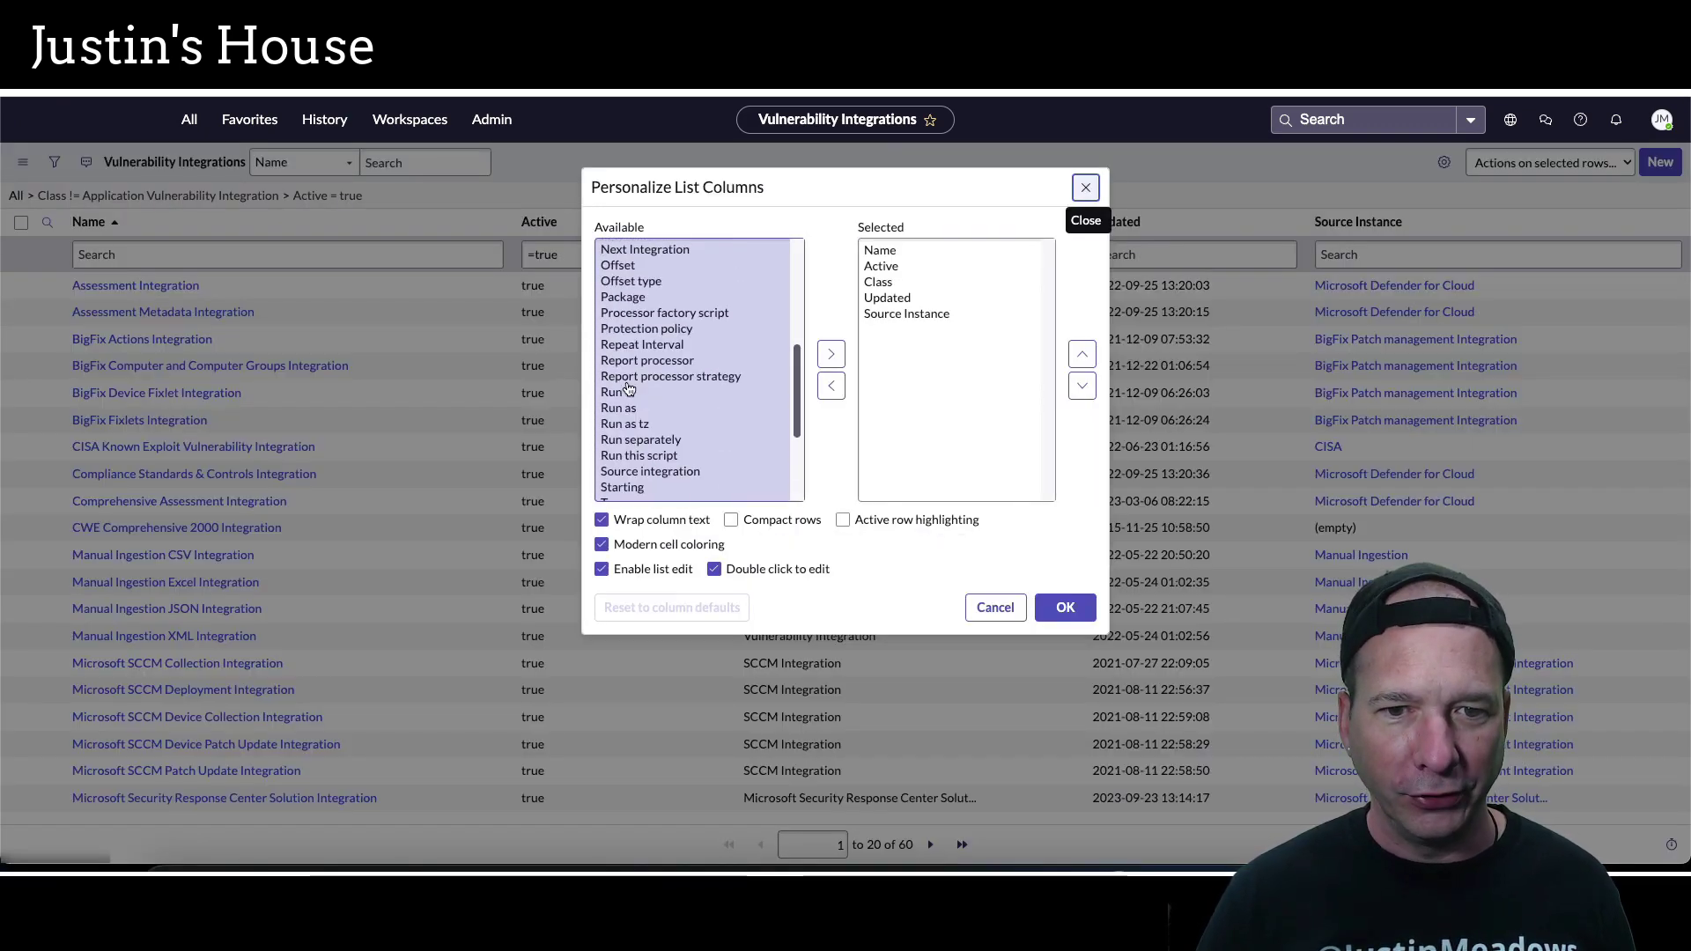
double_click(629, 390)
left_click(1065, 607)
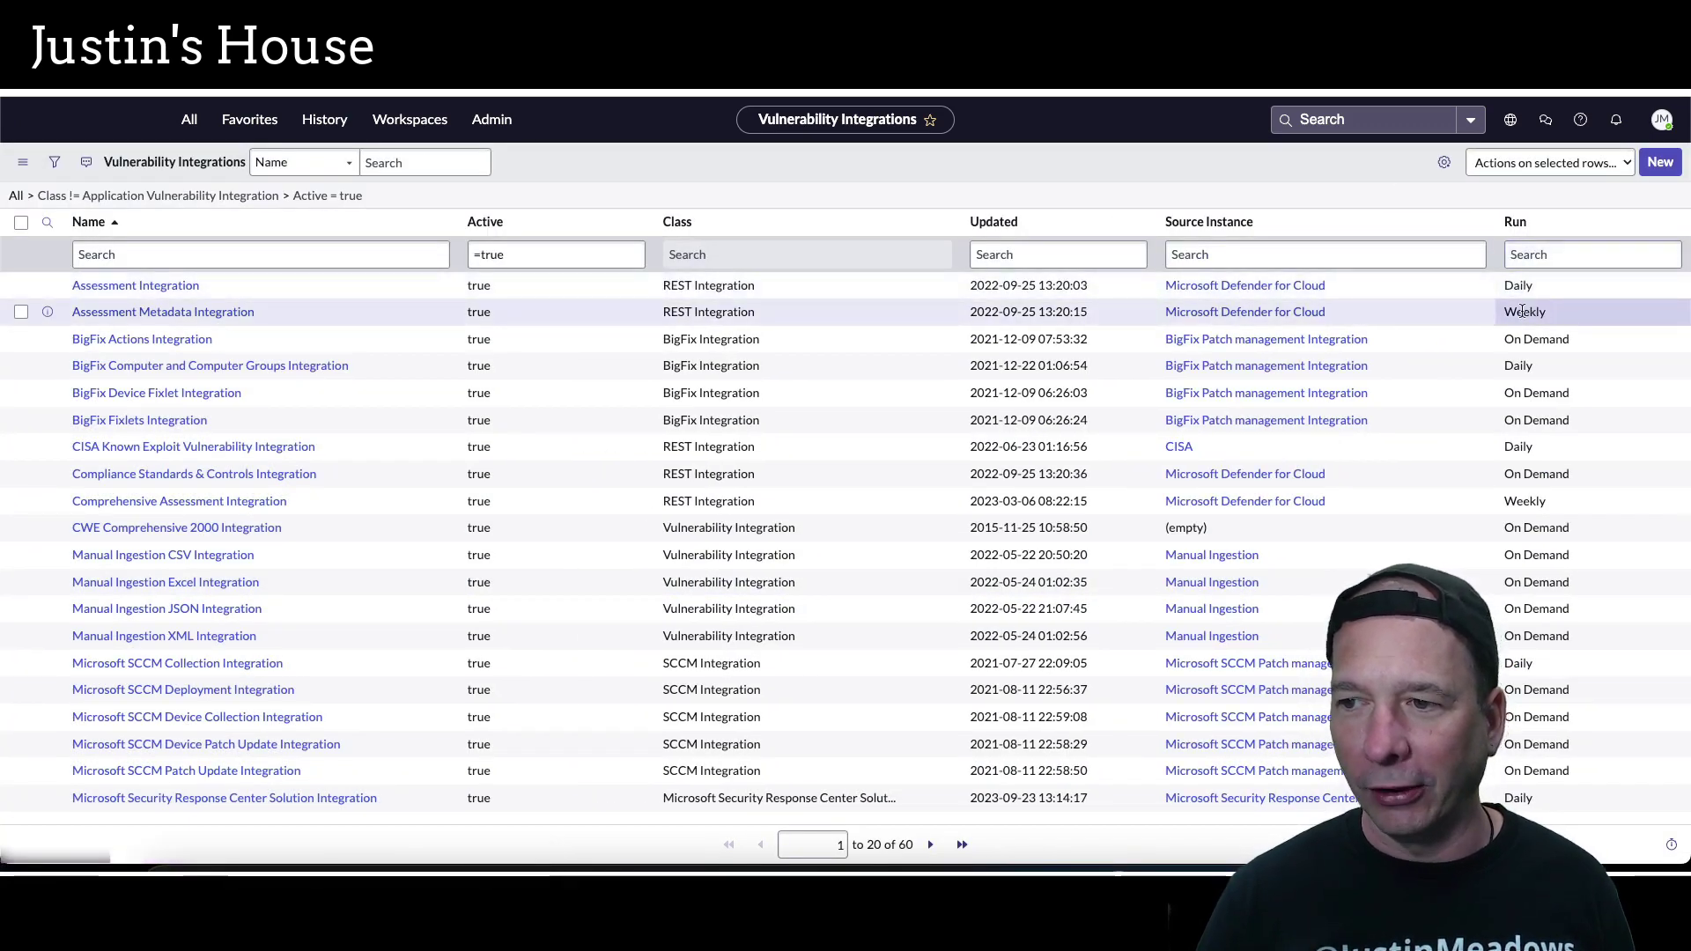
Filter out the On Demand integrations and group the remaining Vulnerability Integrations by Run
right_click(1508, 340)
left_click(1493, 377)
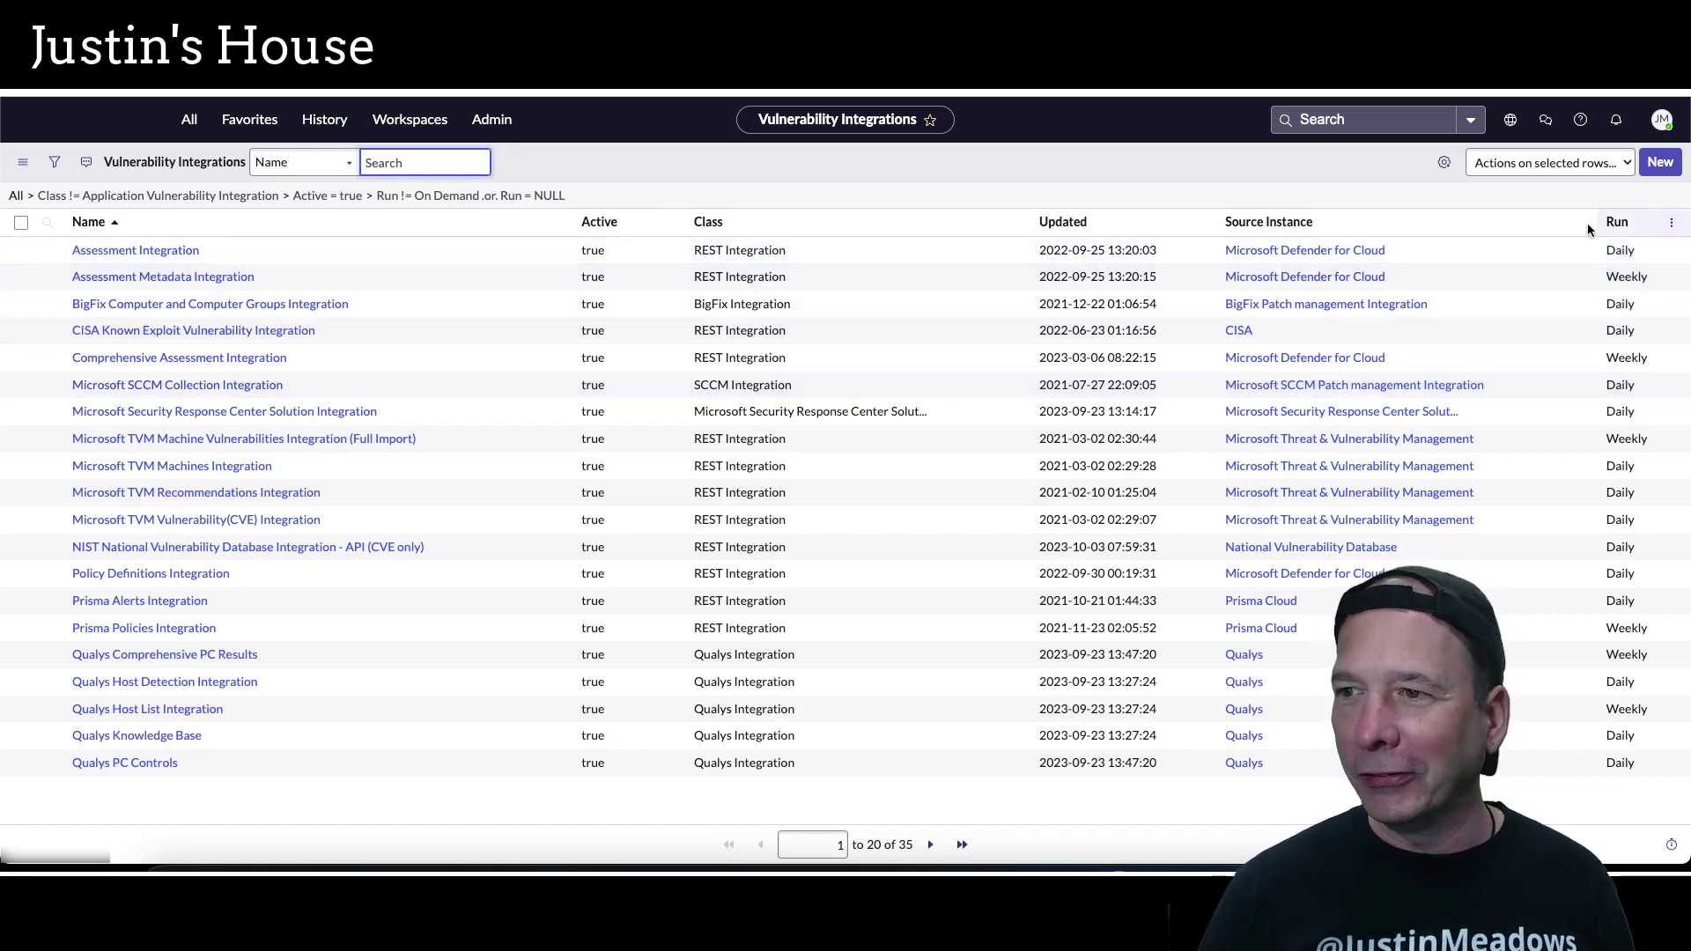
left_click(1670, 226)
left_click(1597, 299)
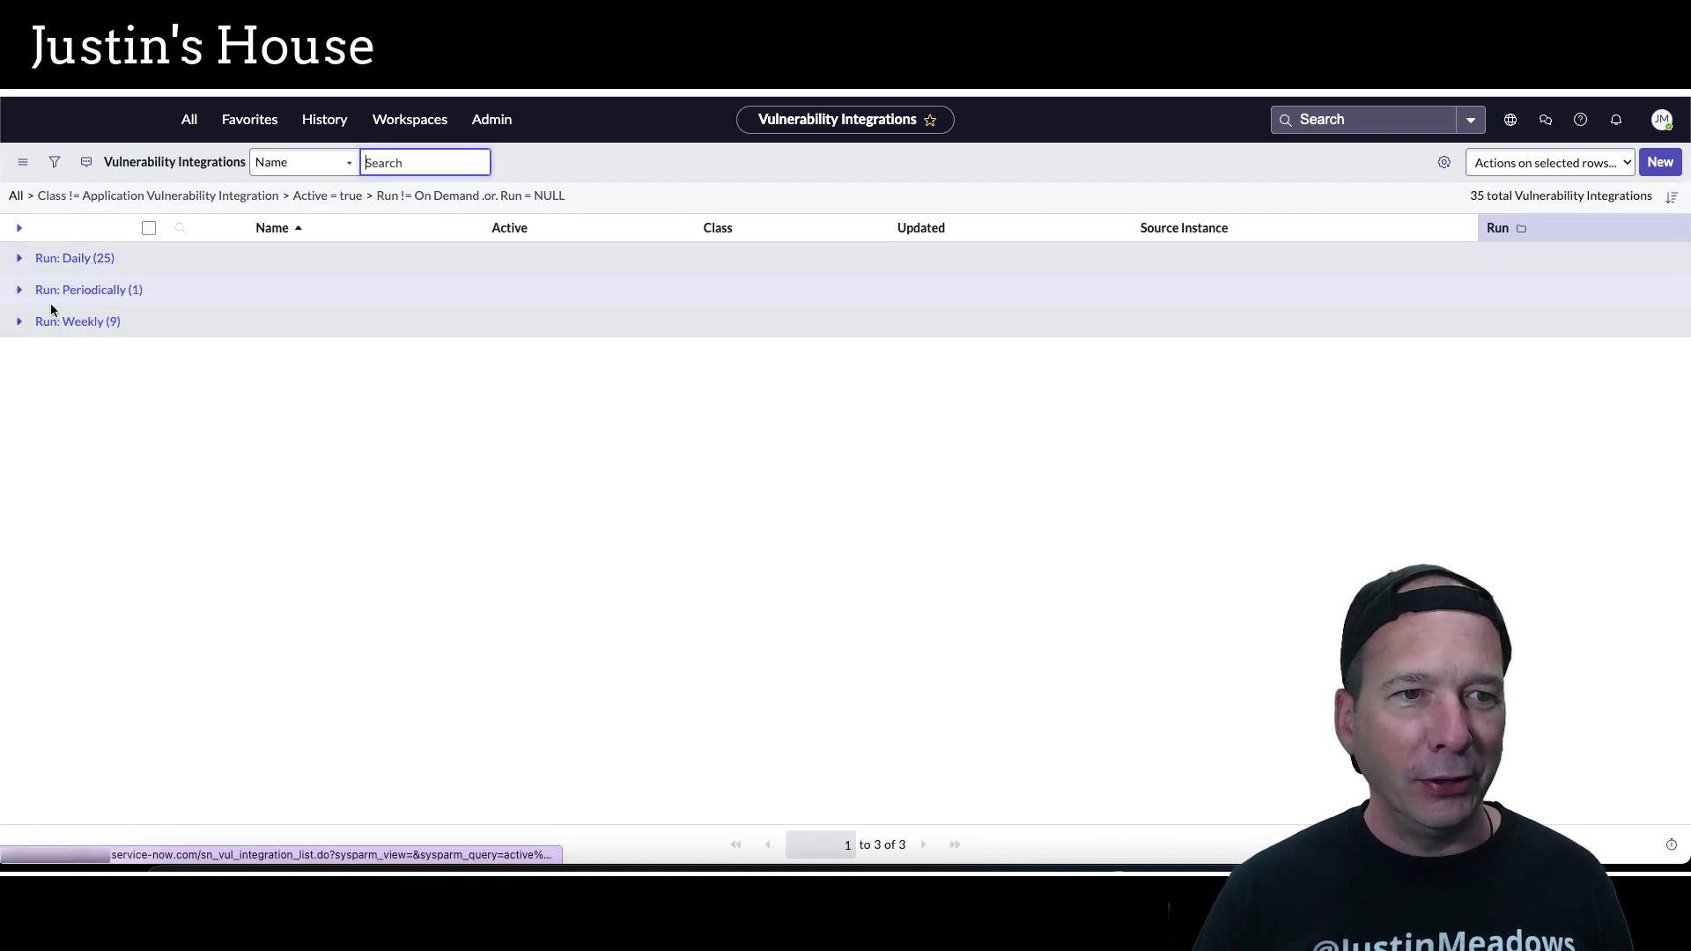
Expand the Periodically, Weekly and Daily run groups and review the integrations in them
left_click(19, 291)
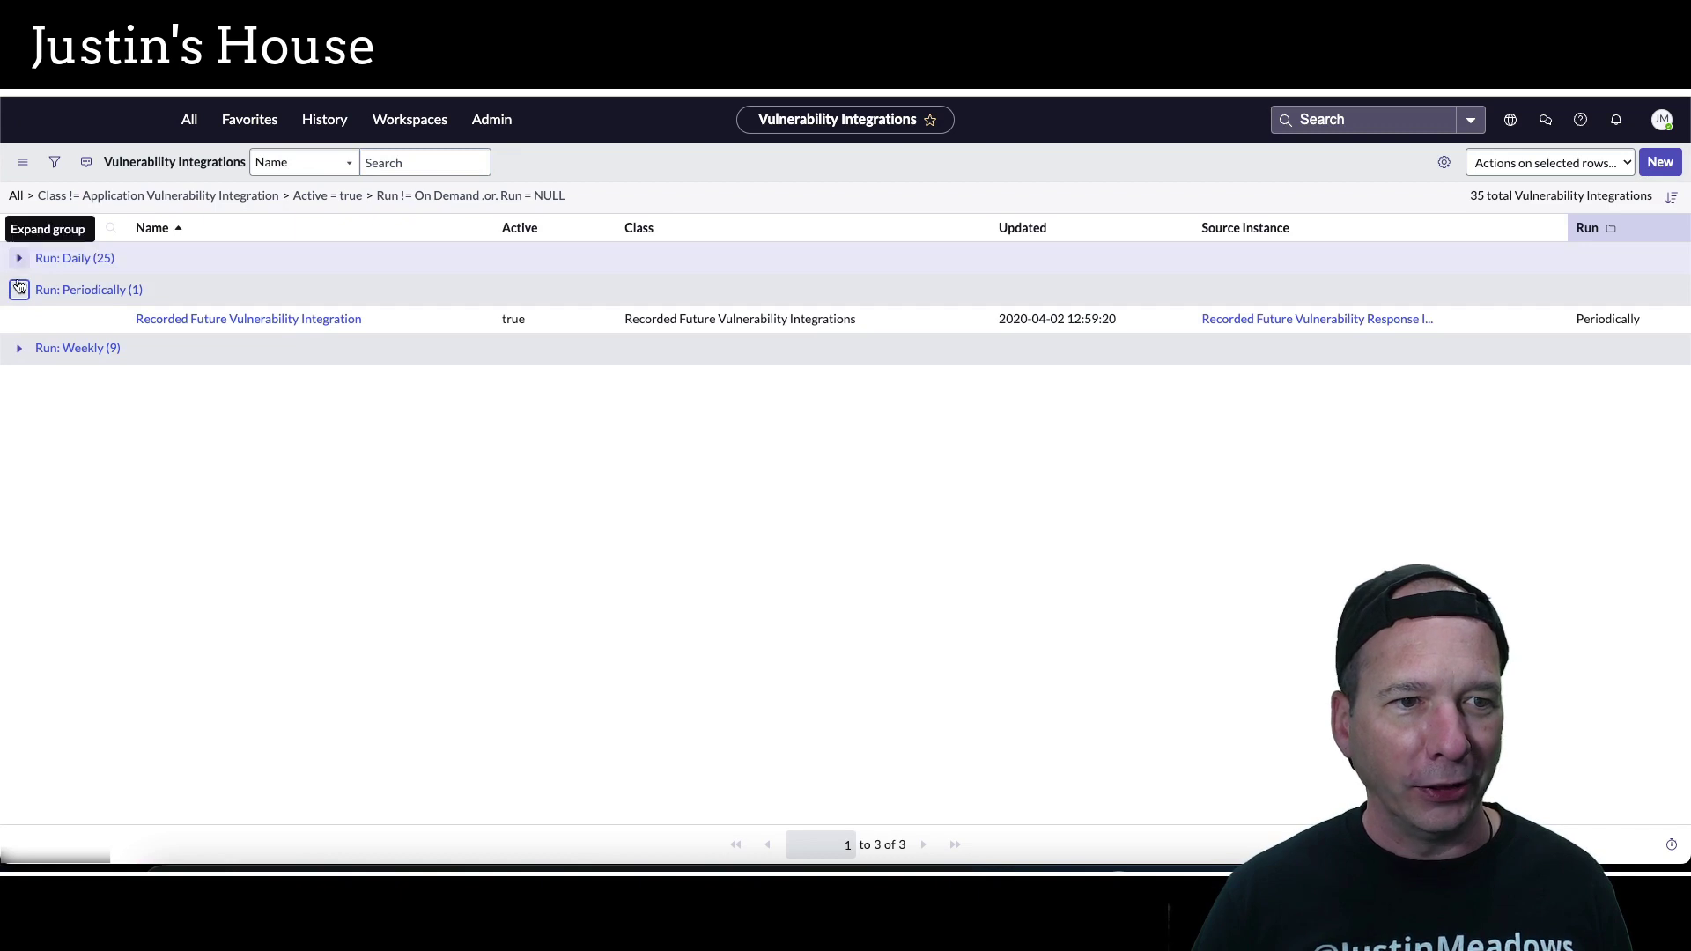
left_click(20, 348)
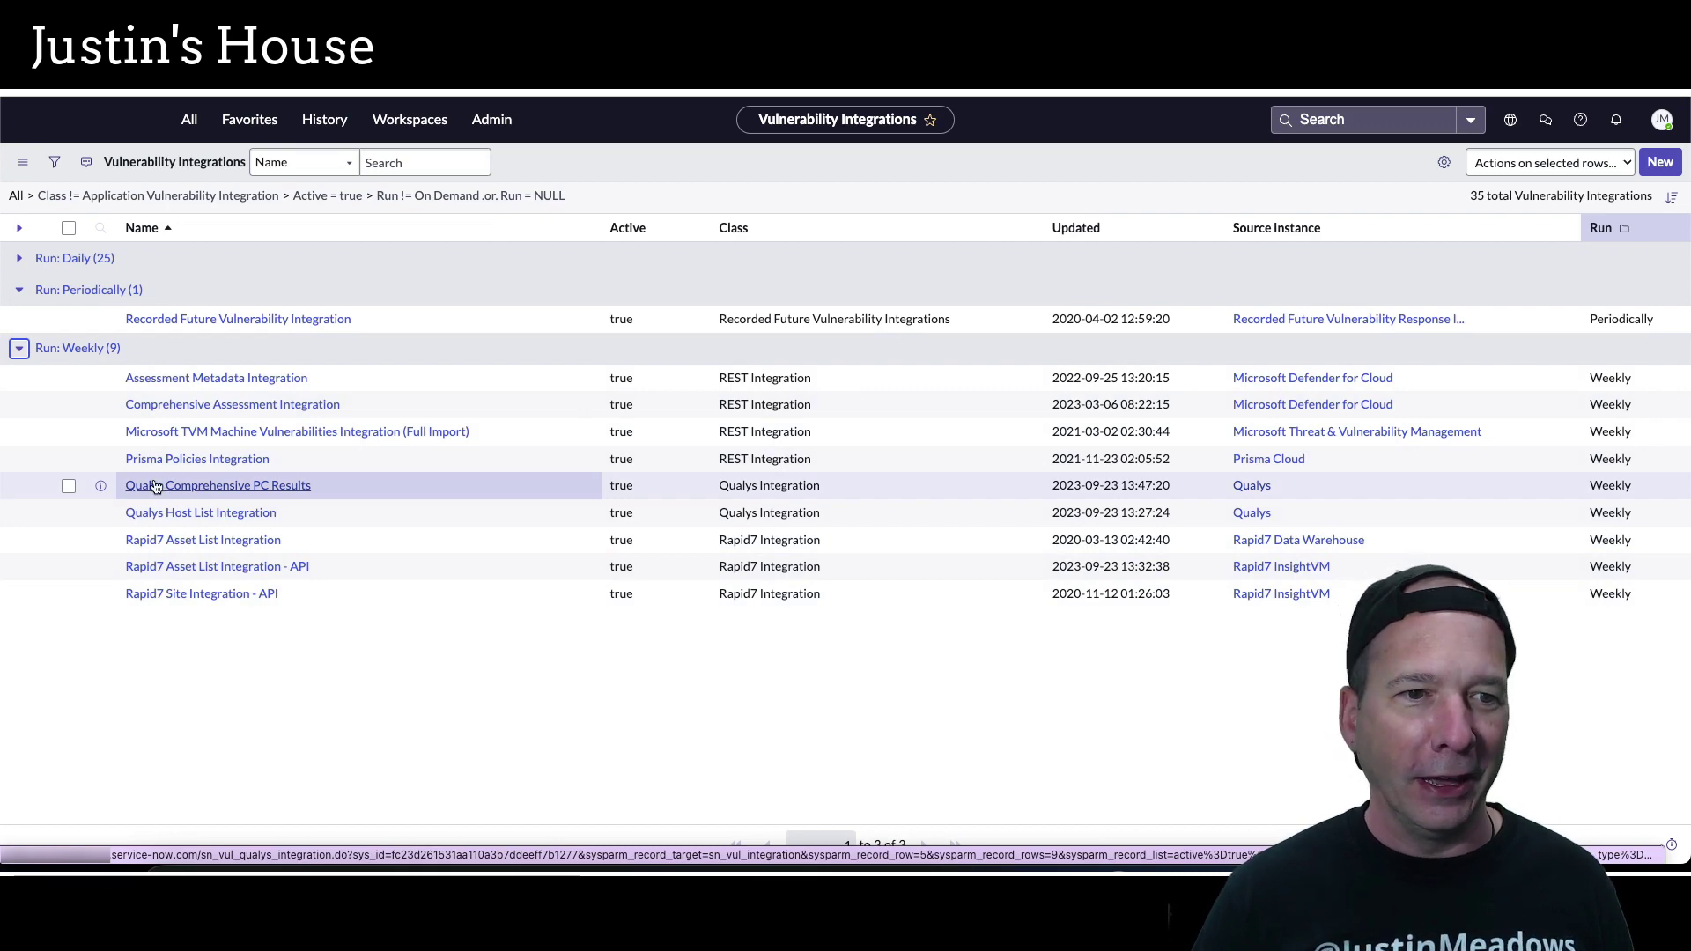
left_click(19, 258)
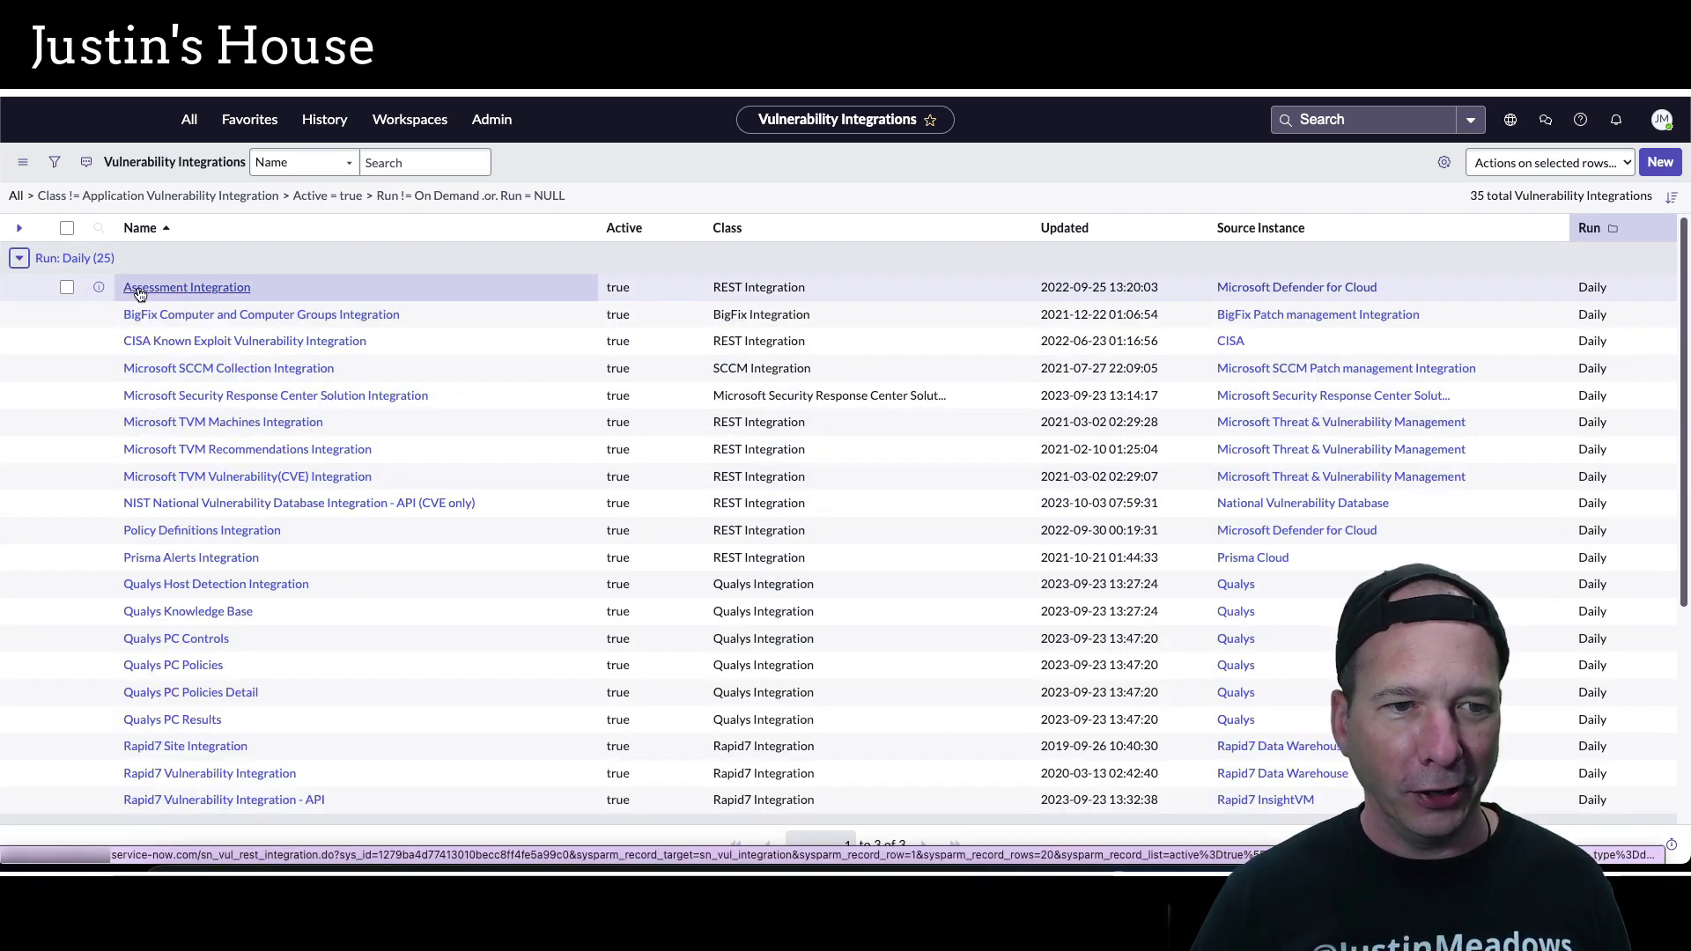
scroll(136, 317, "down", 1)
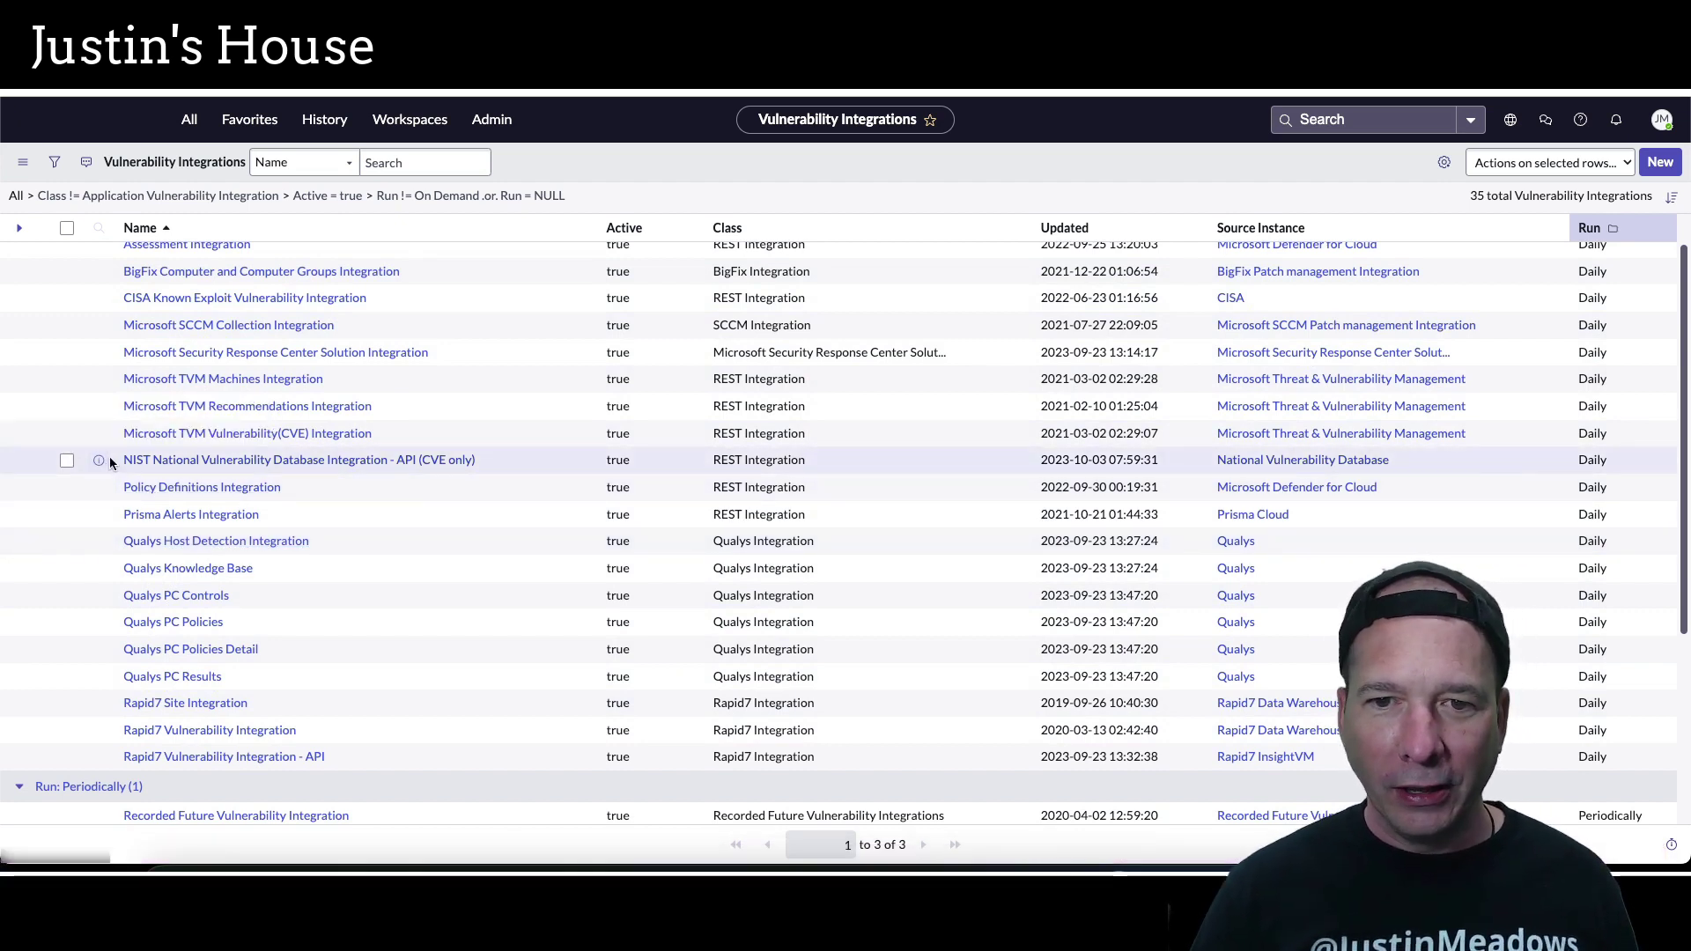
scroll(178, 493, "up", 1)
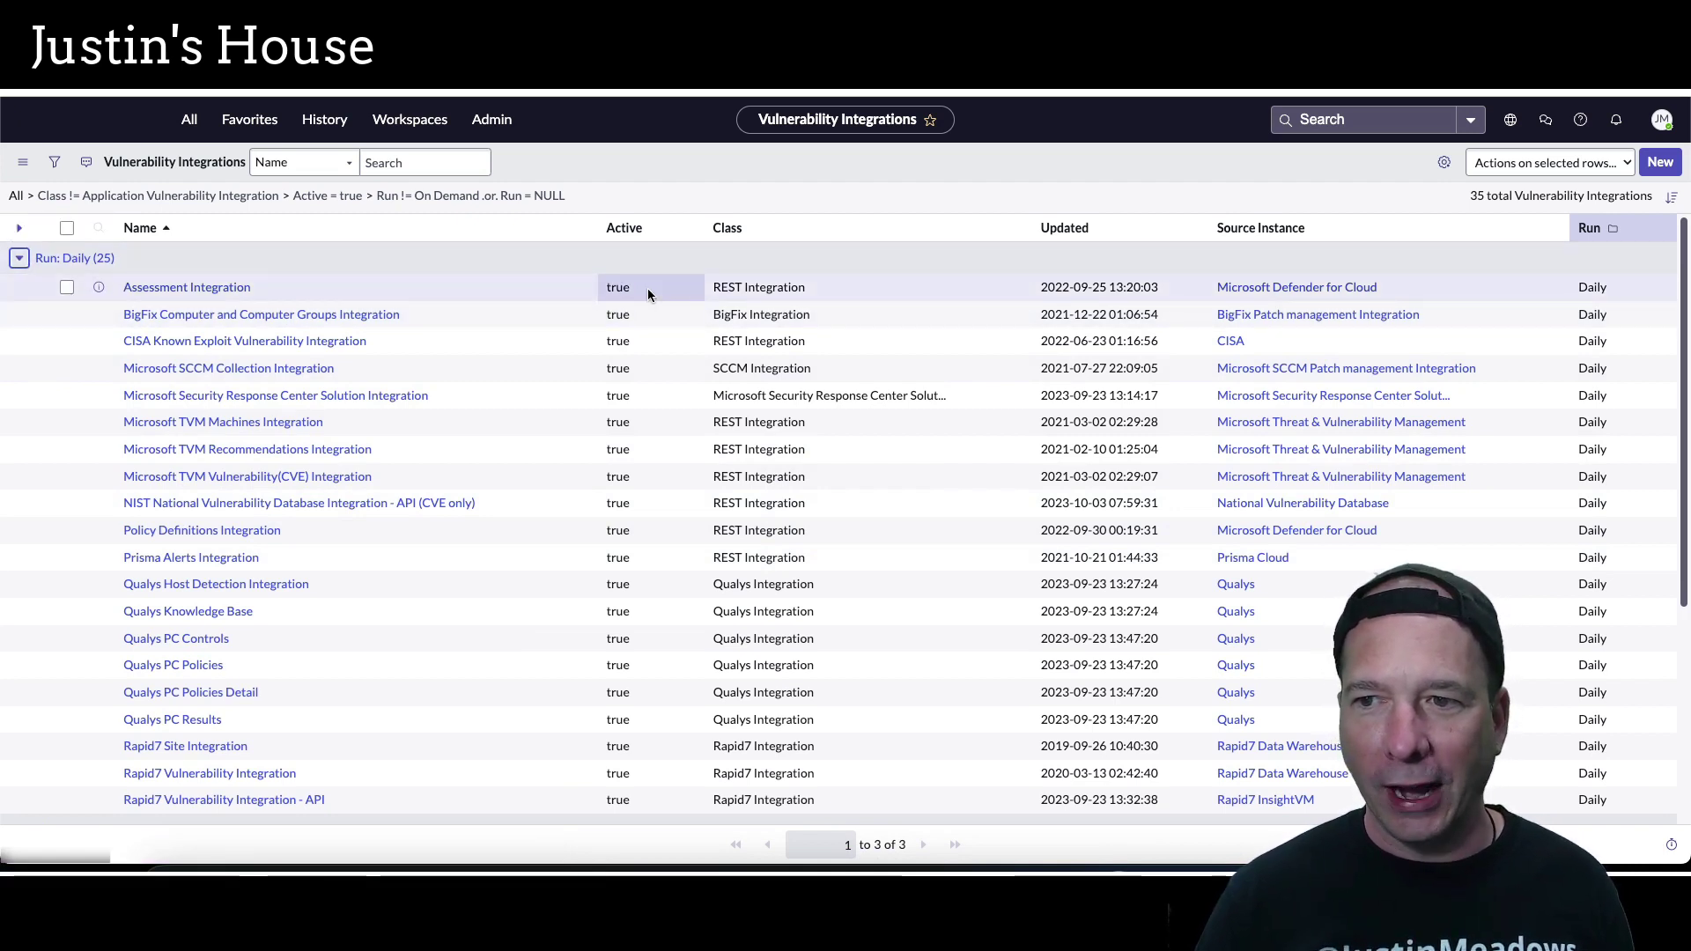
Add the Application column to the grouped Vulnerability Integrations list
left_click(1443, 162)
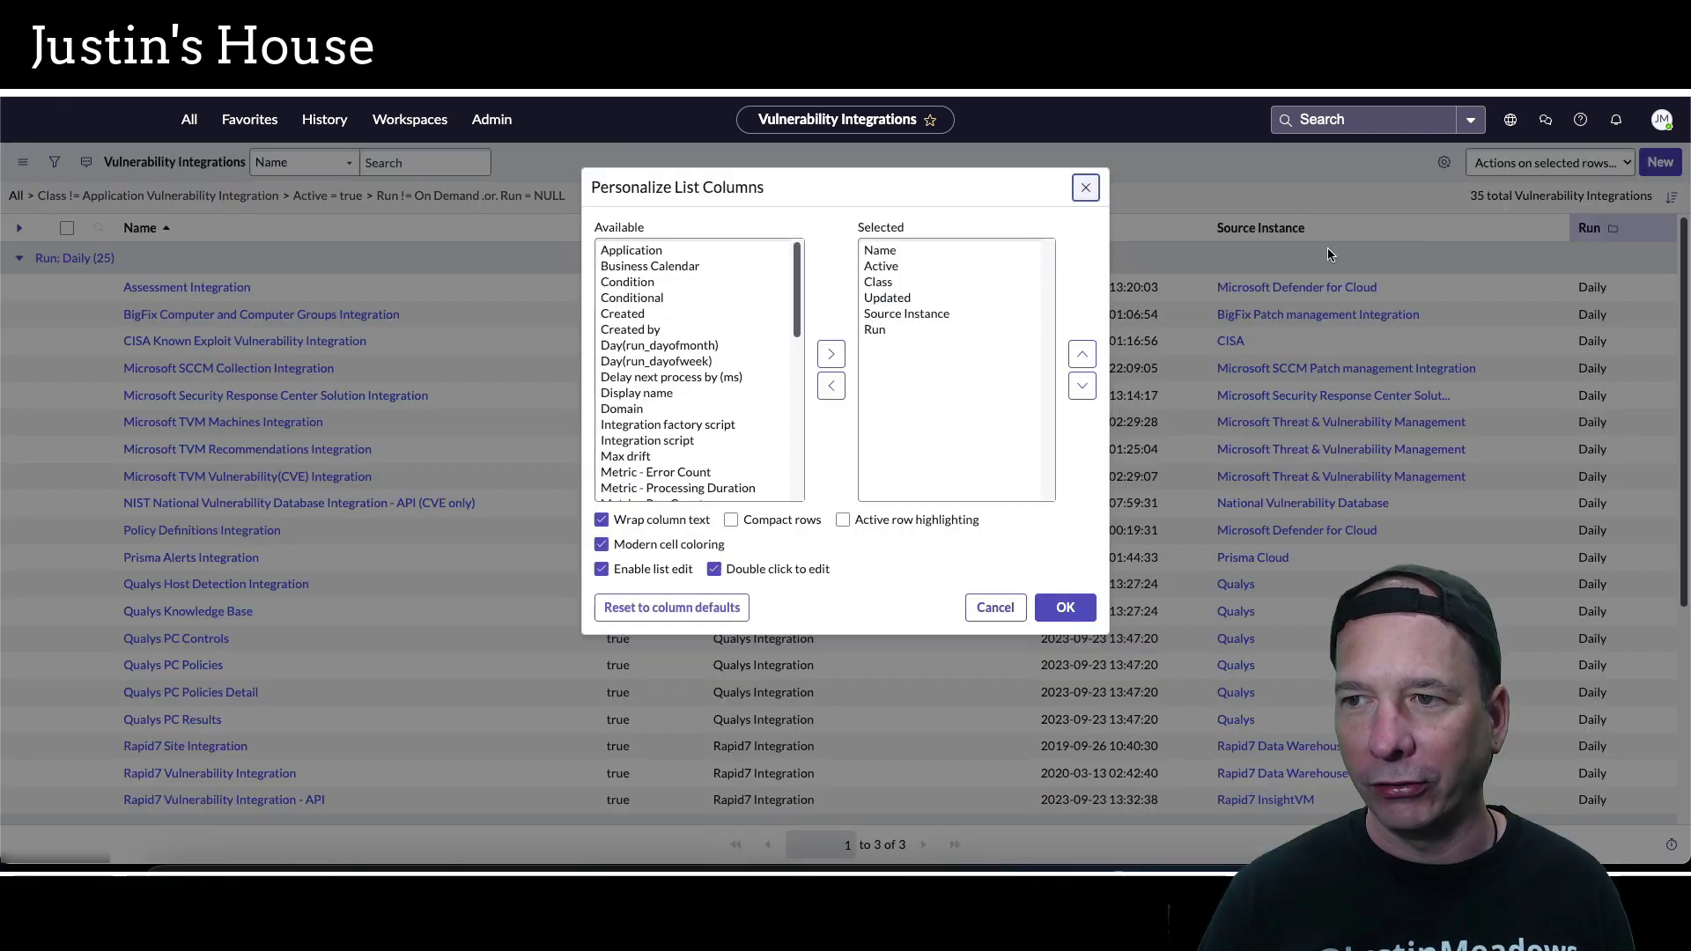
double_click(688, 252)
left_click(1065, 607)
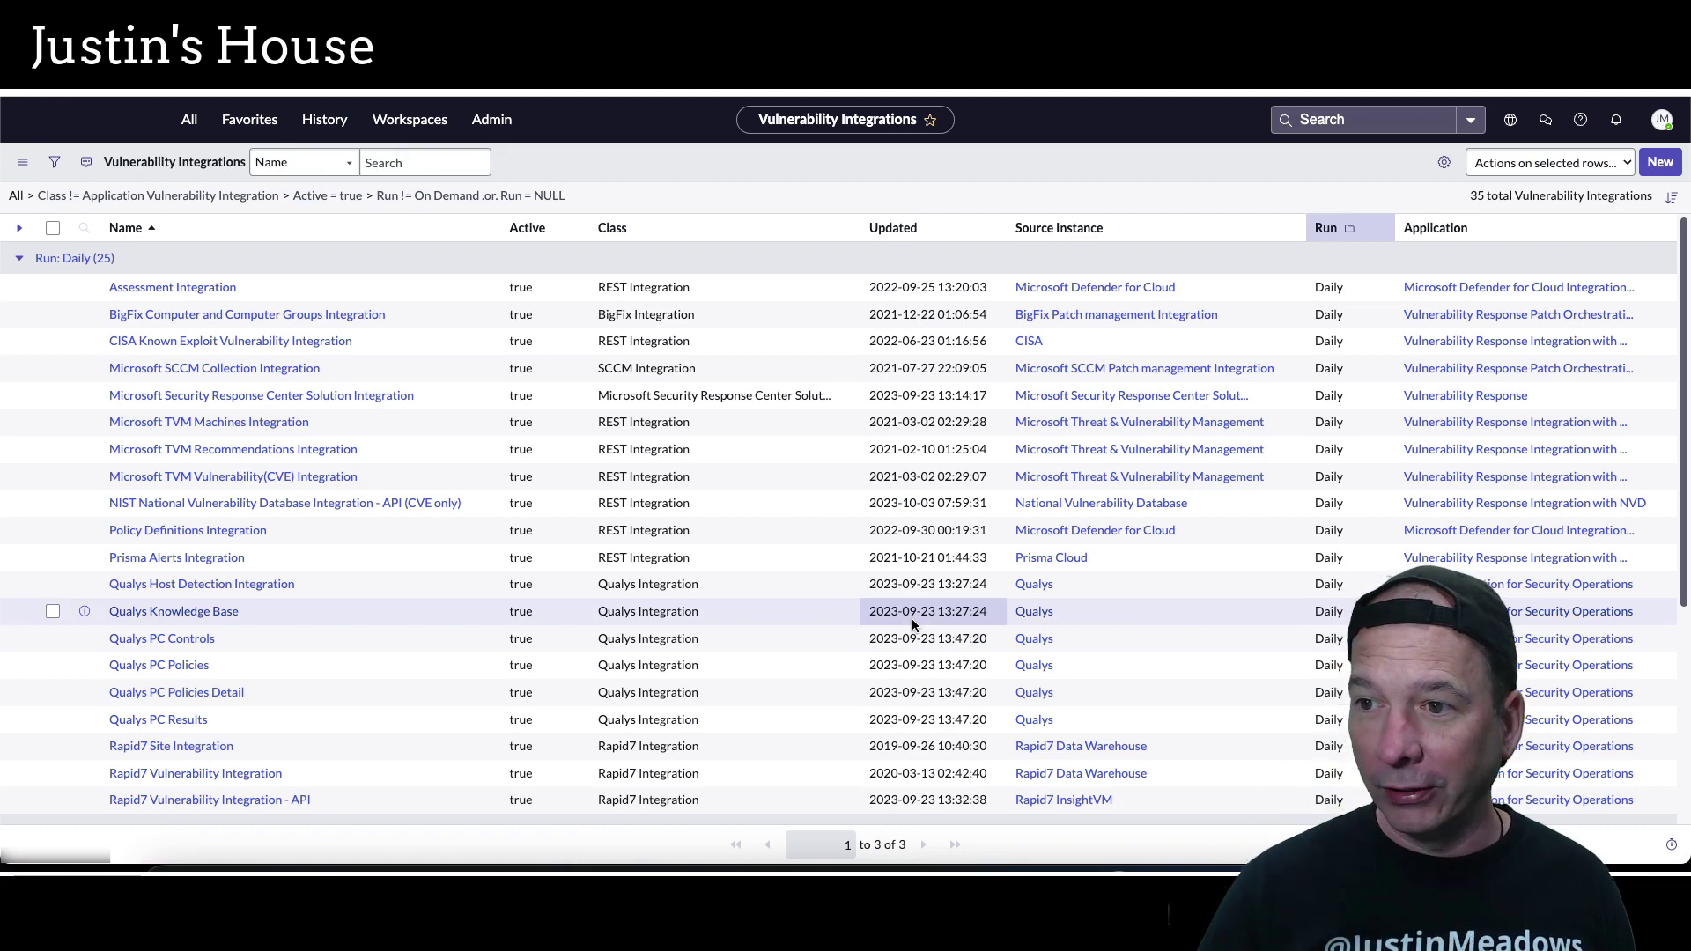
Review the application behind each daily, periodic and weekly vulnerability integration in the grouped list
scroll(762, 405, "down", 4)
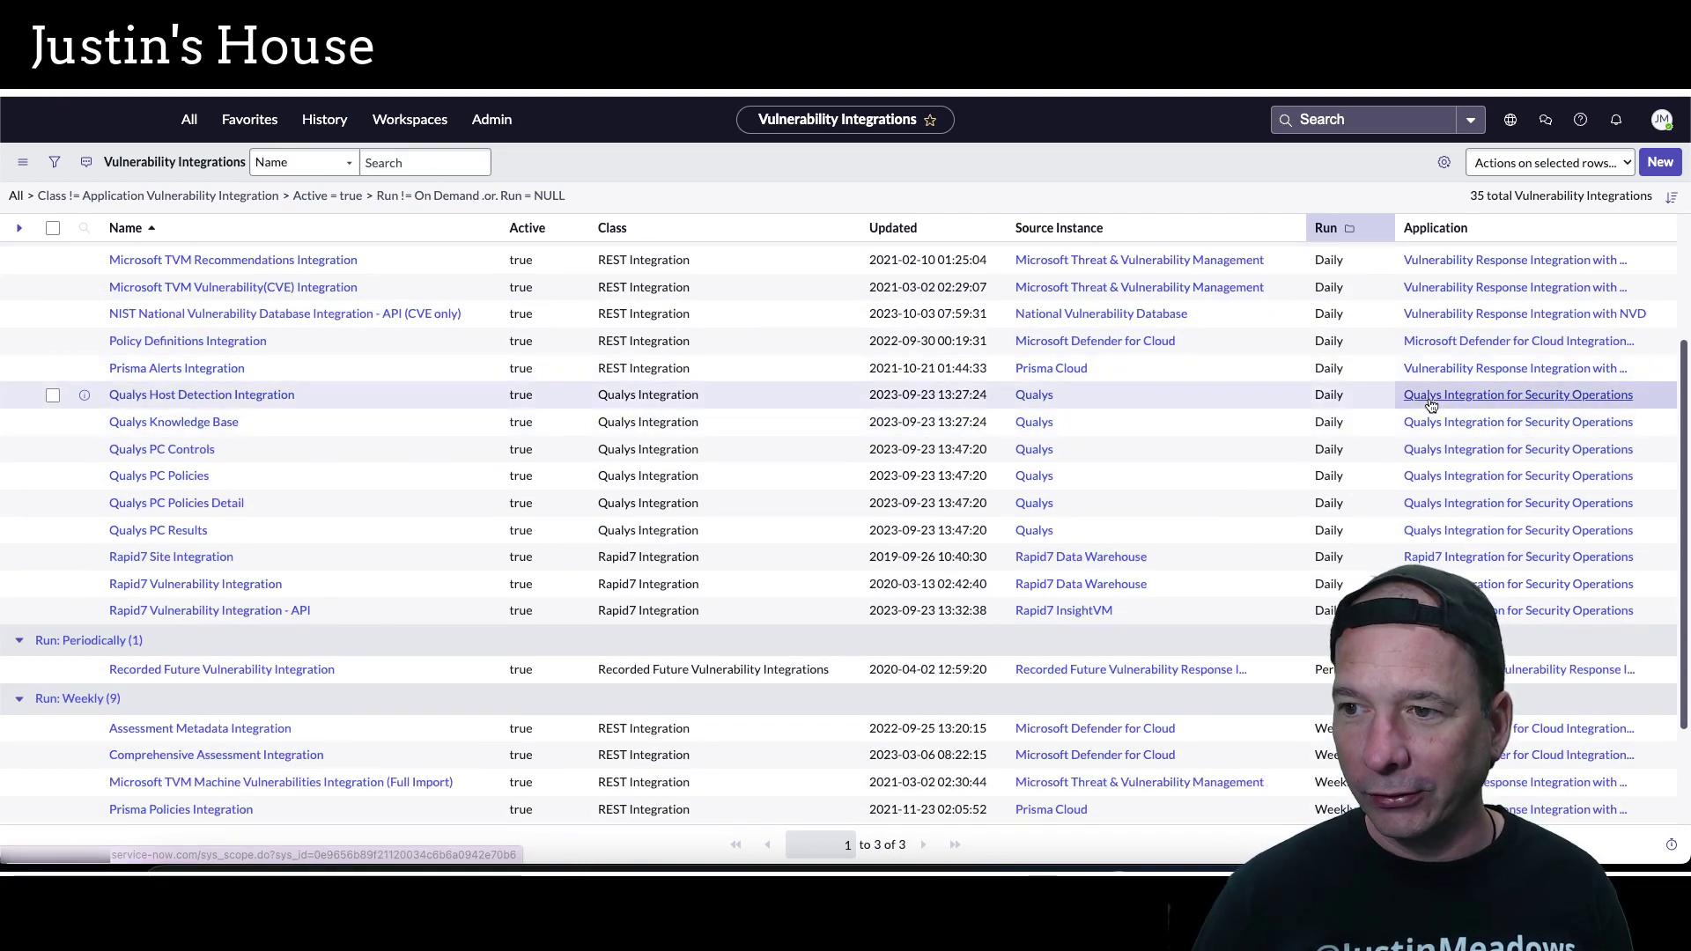
scroll(1431, 405, "up", 4)
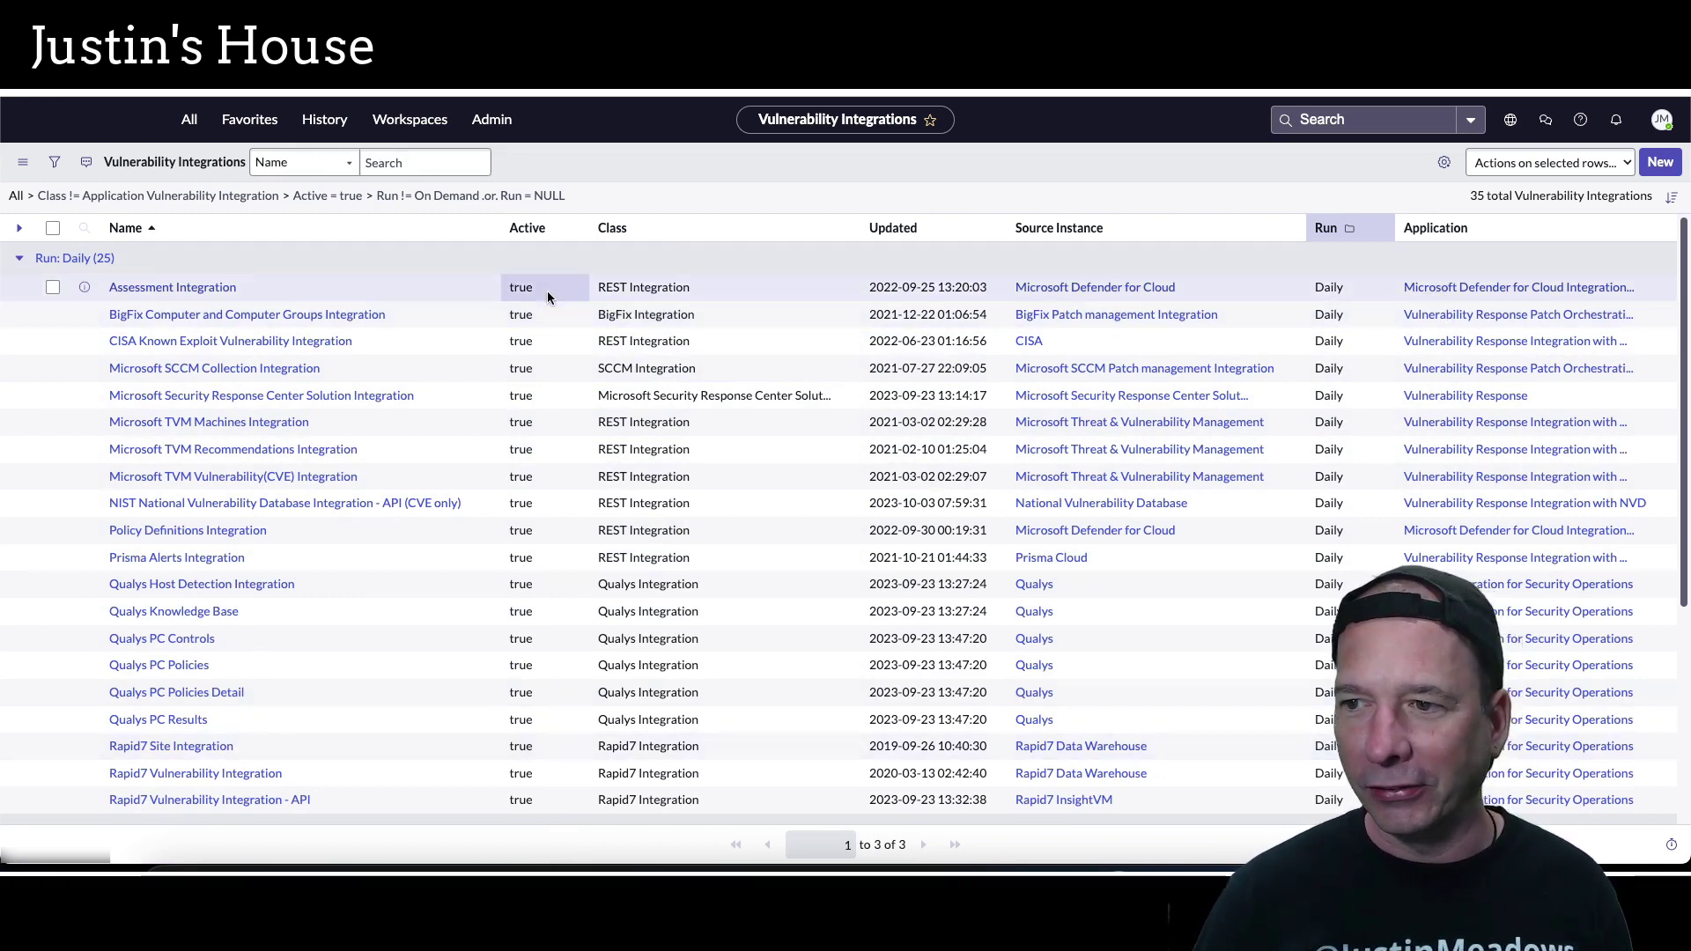
scroll(1471, 493, "down", 3)
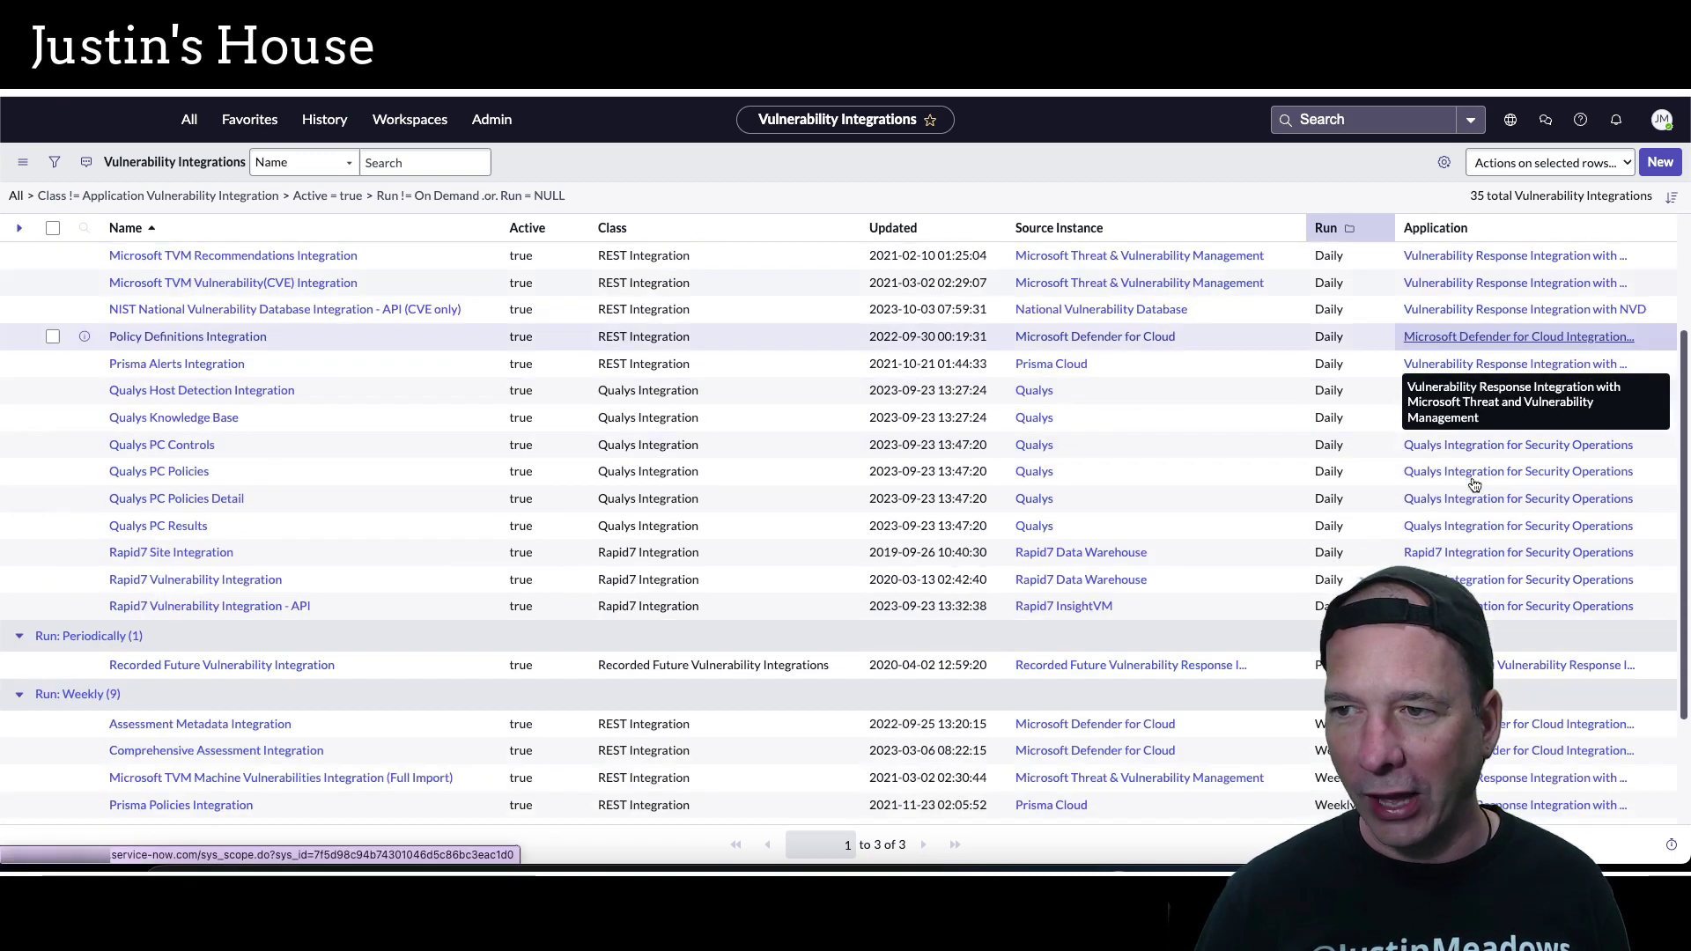
scroll(1471, 511, "up", 3)
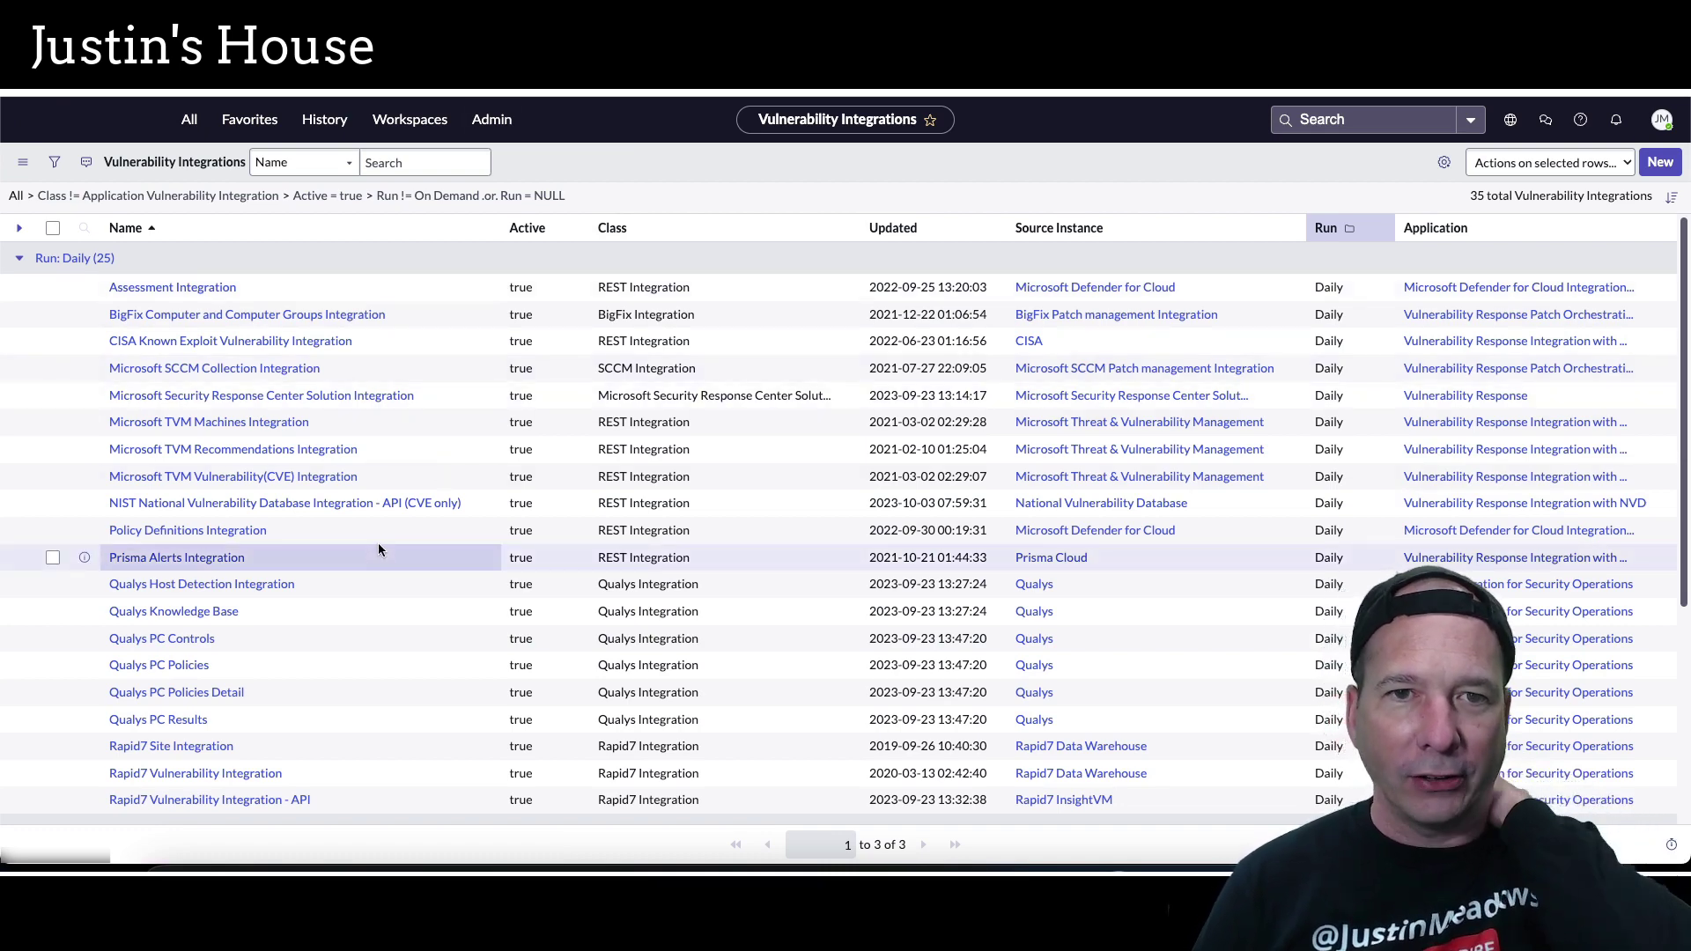
scroll(410, 333, "down", 4)
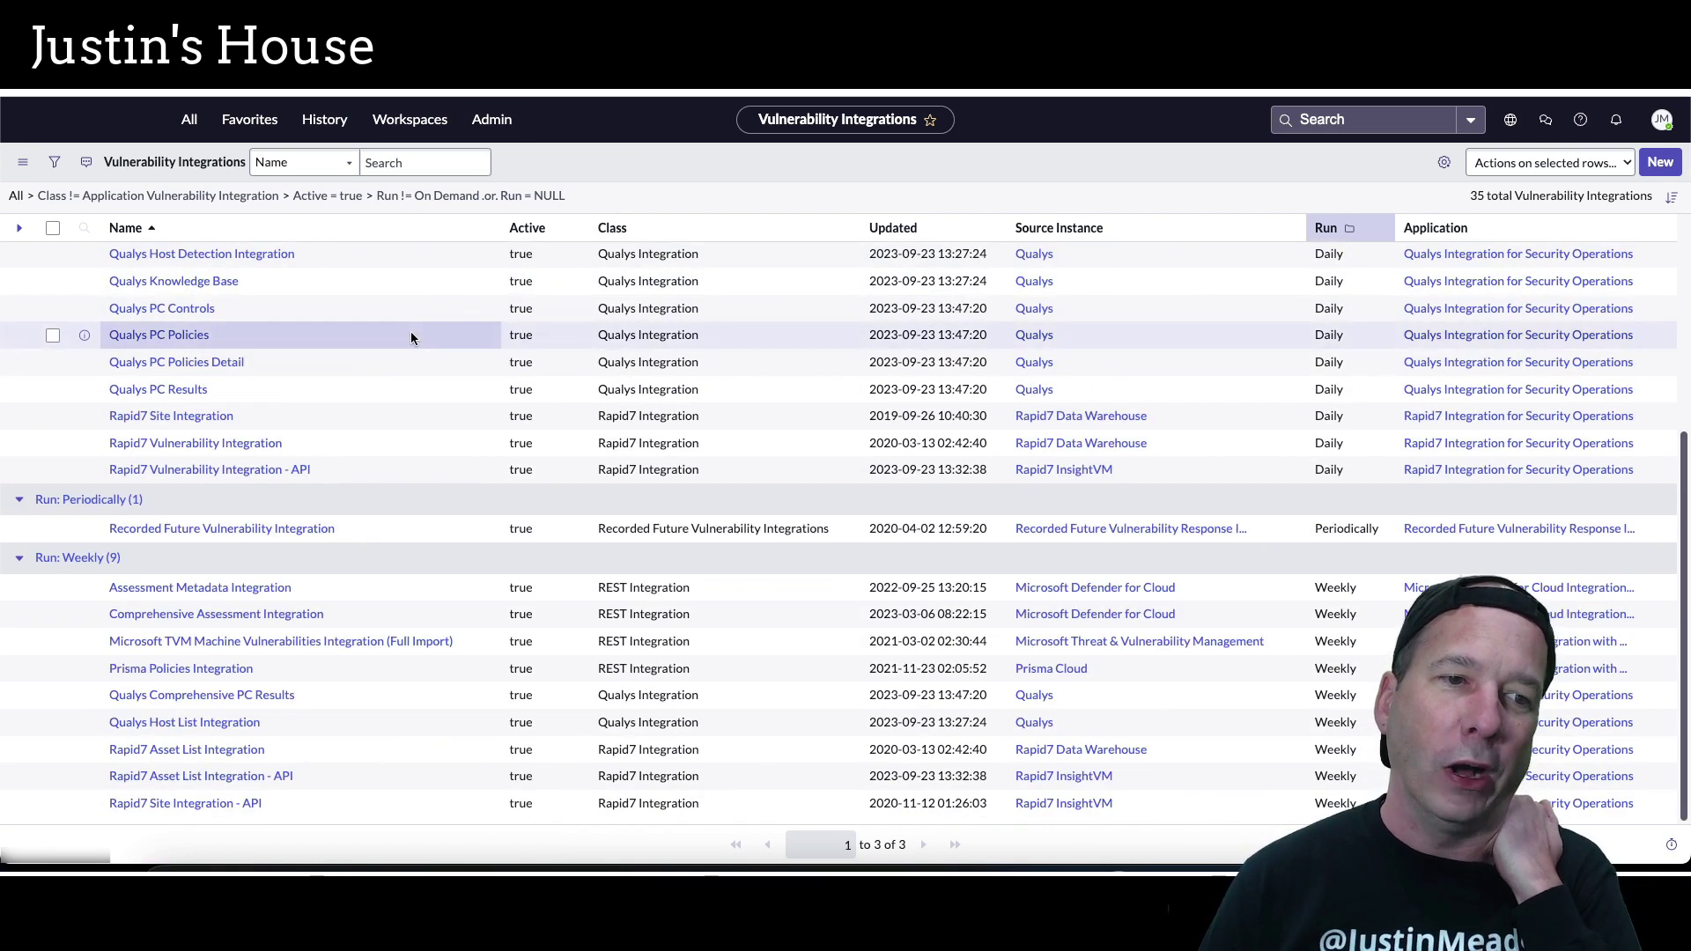
scroll(431, 391, "up", 4)
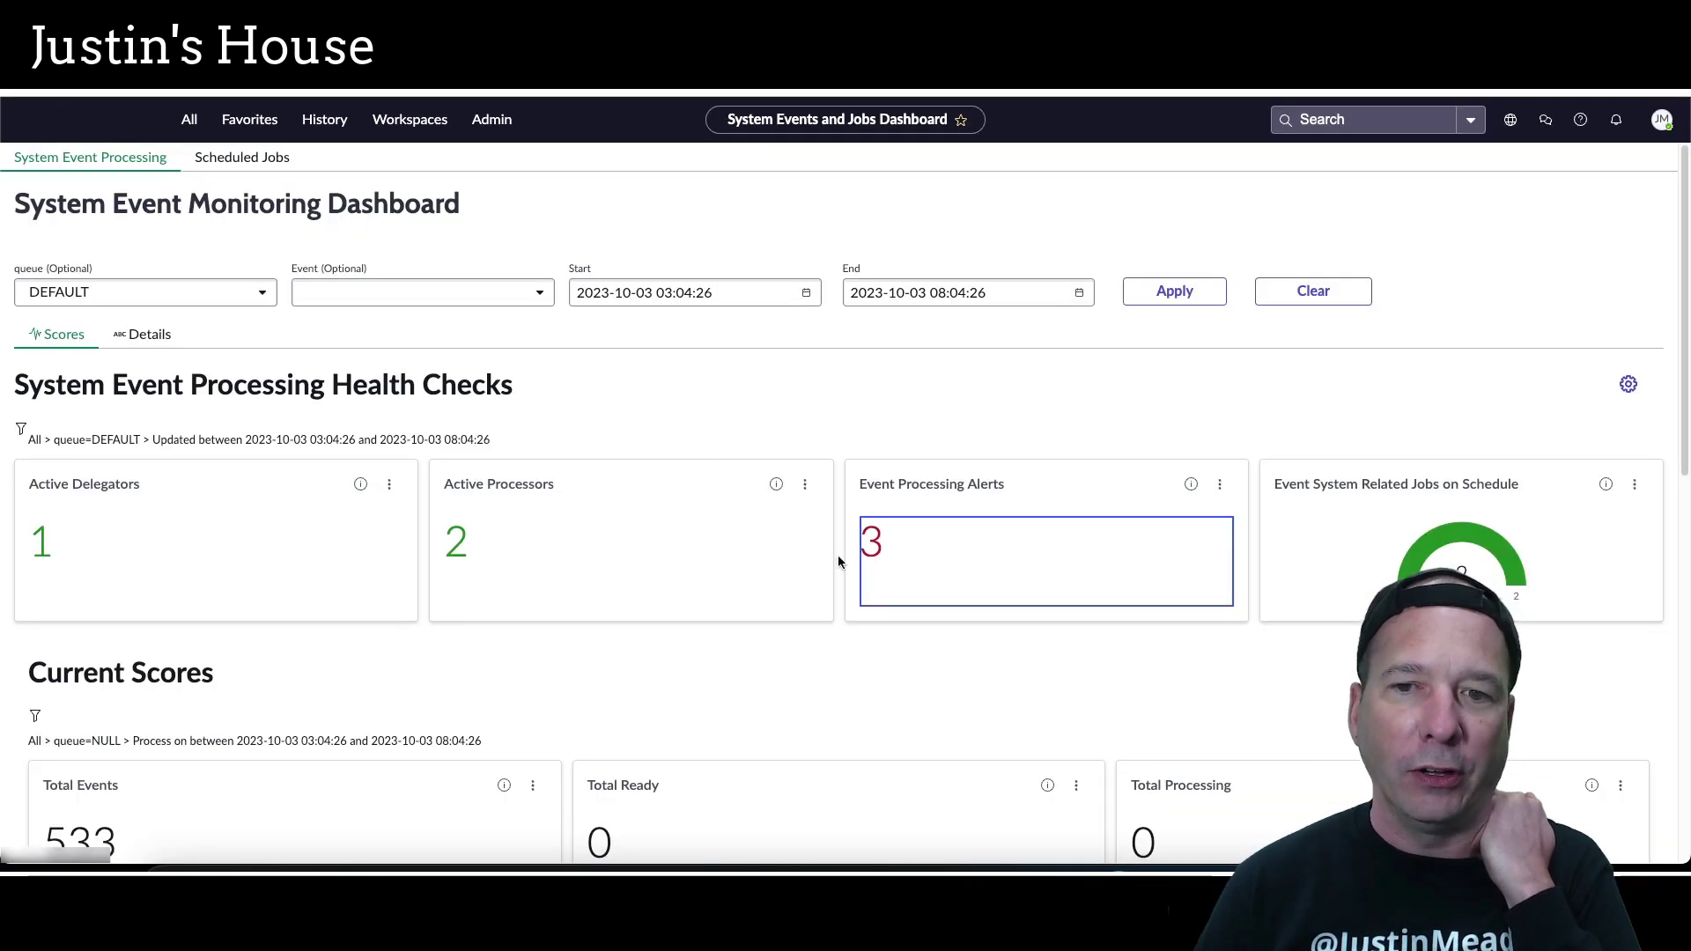
Open the dashboard's Event Processing Alerts, review the average processing duration alert's reset option and return to the Event Alerts list
left_click(859, 539)
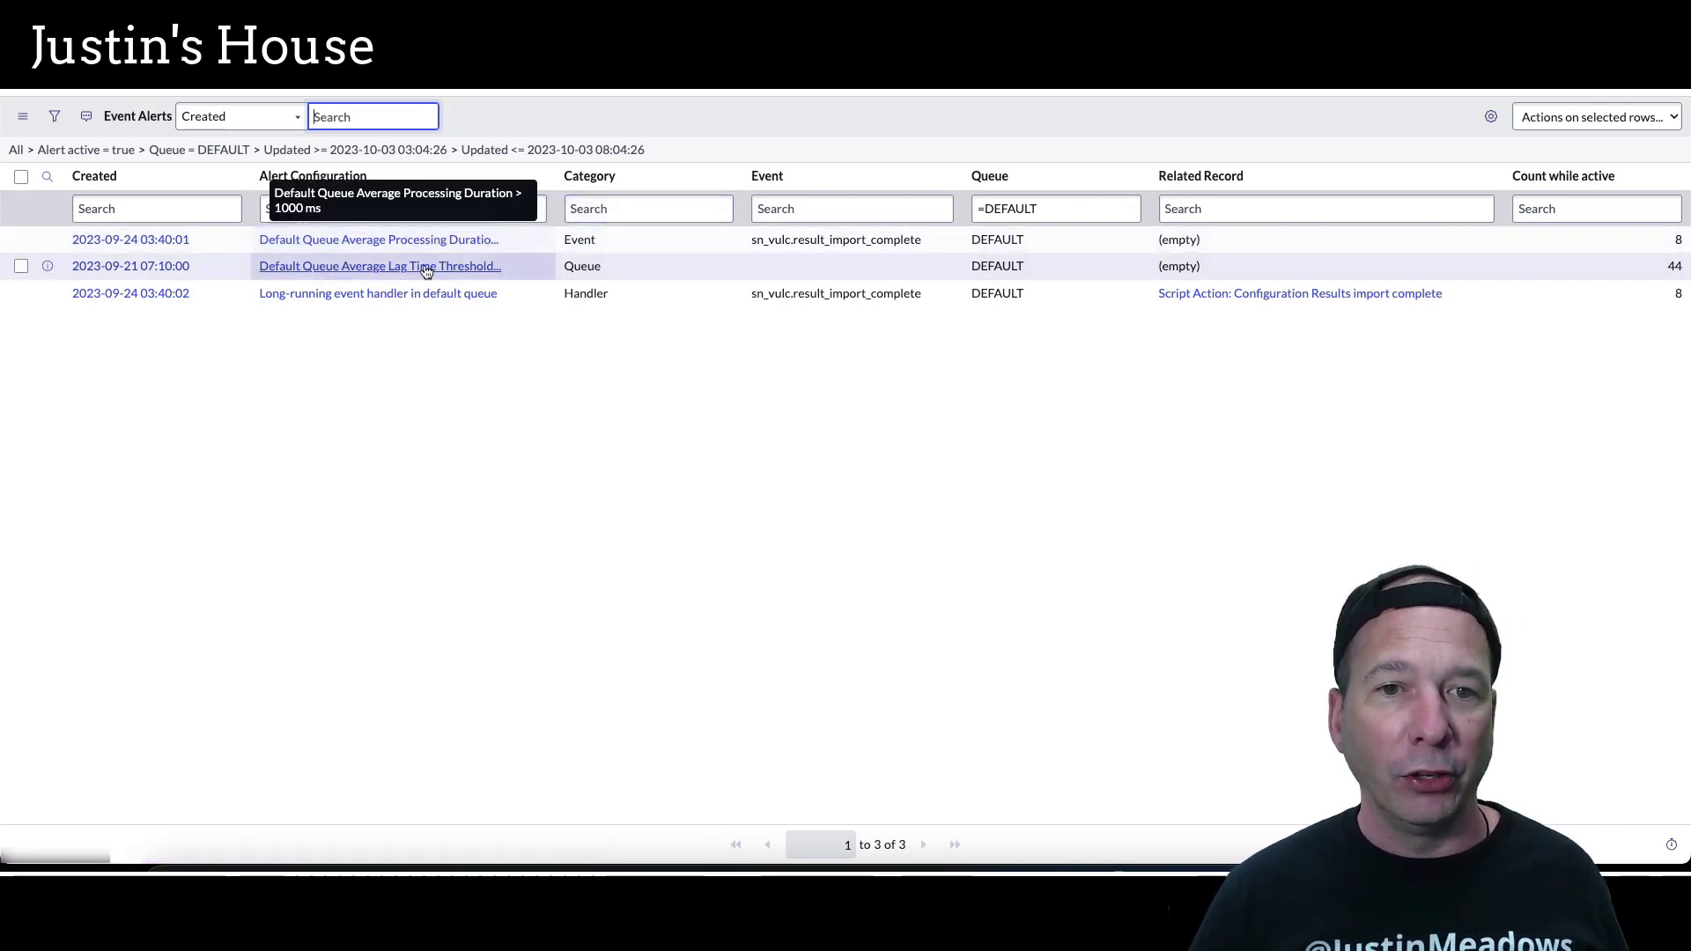
left_click(170, 242)
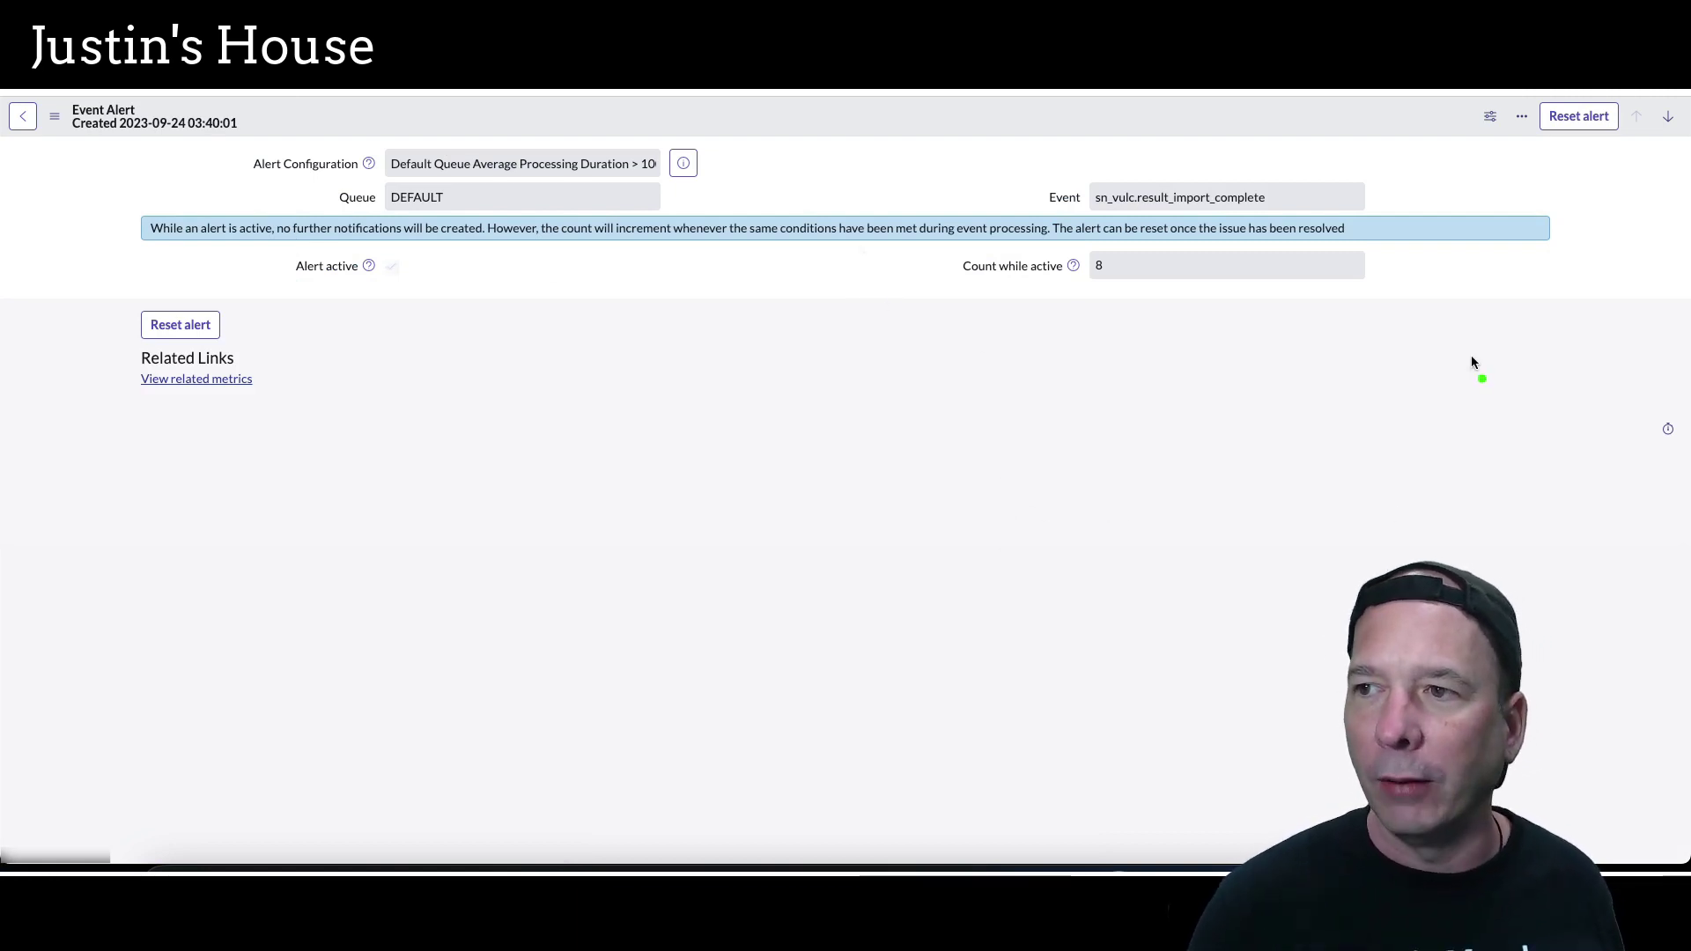
mouse_move(1500, 330)
left_mouse_down()
mouse_move(1555, 282)
mouse_move(1554, 155)
left_mouse_up()
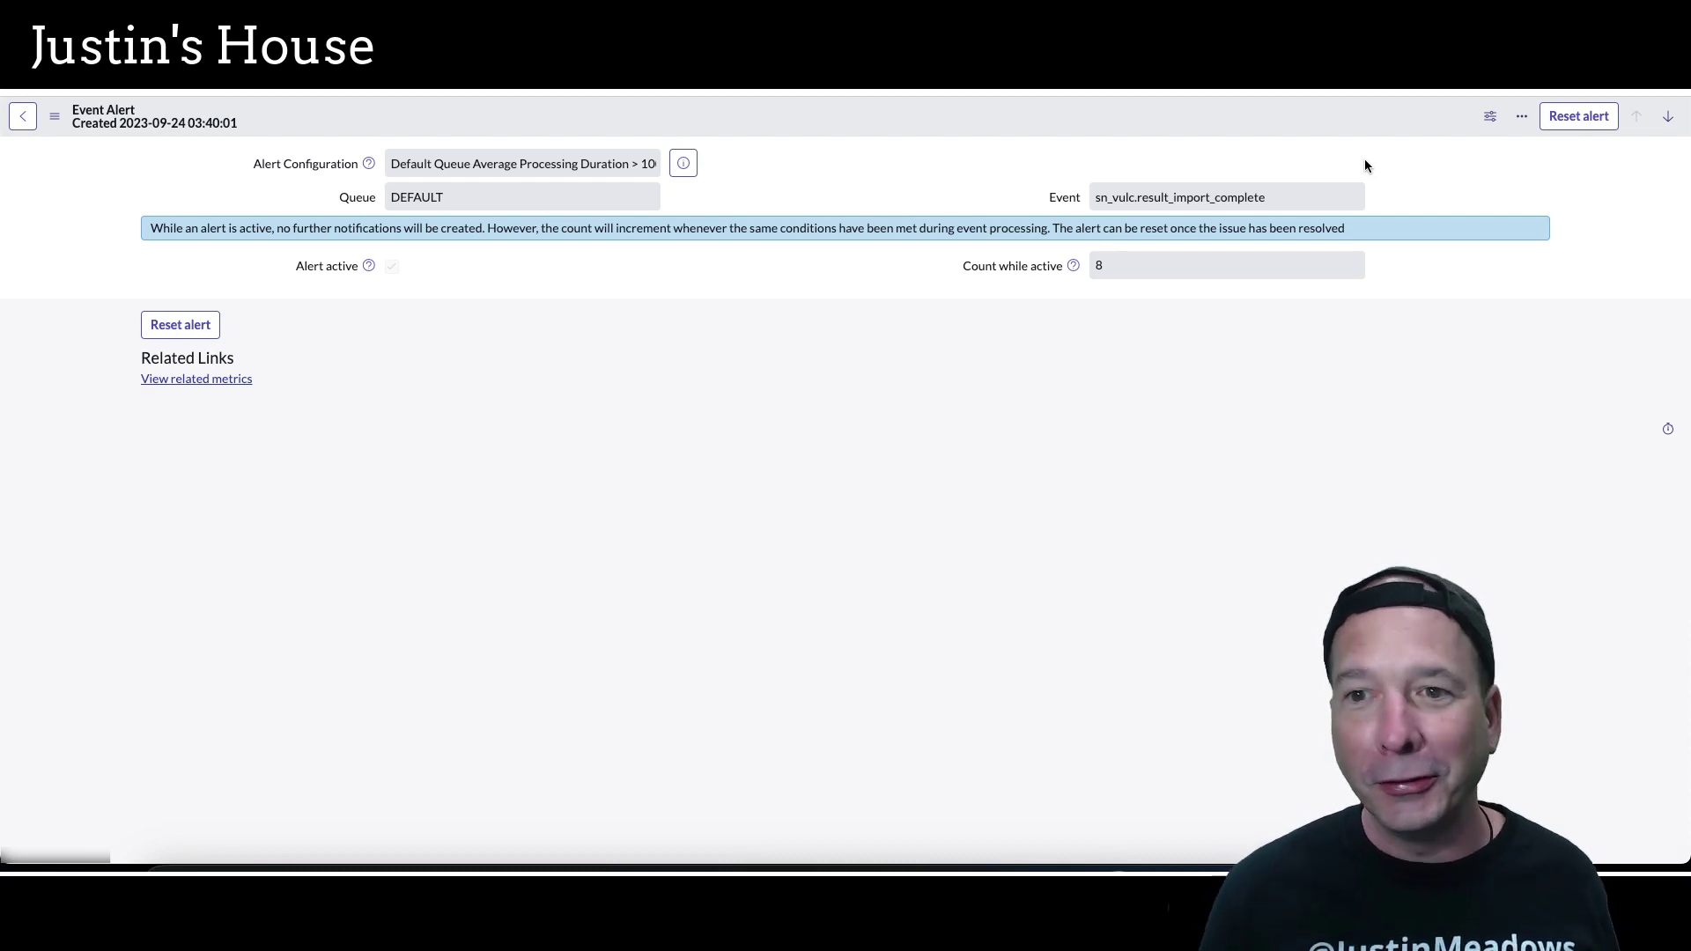
left_click(23, 122)
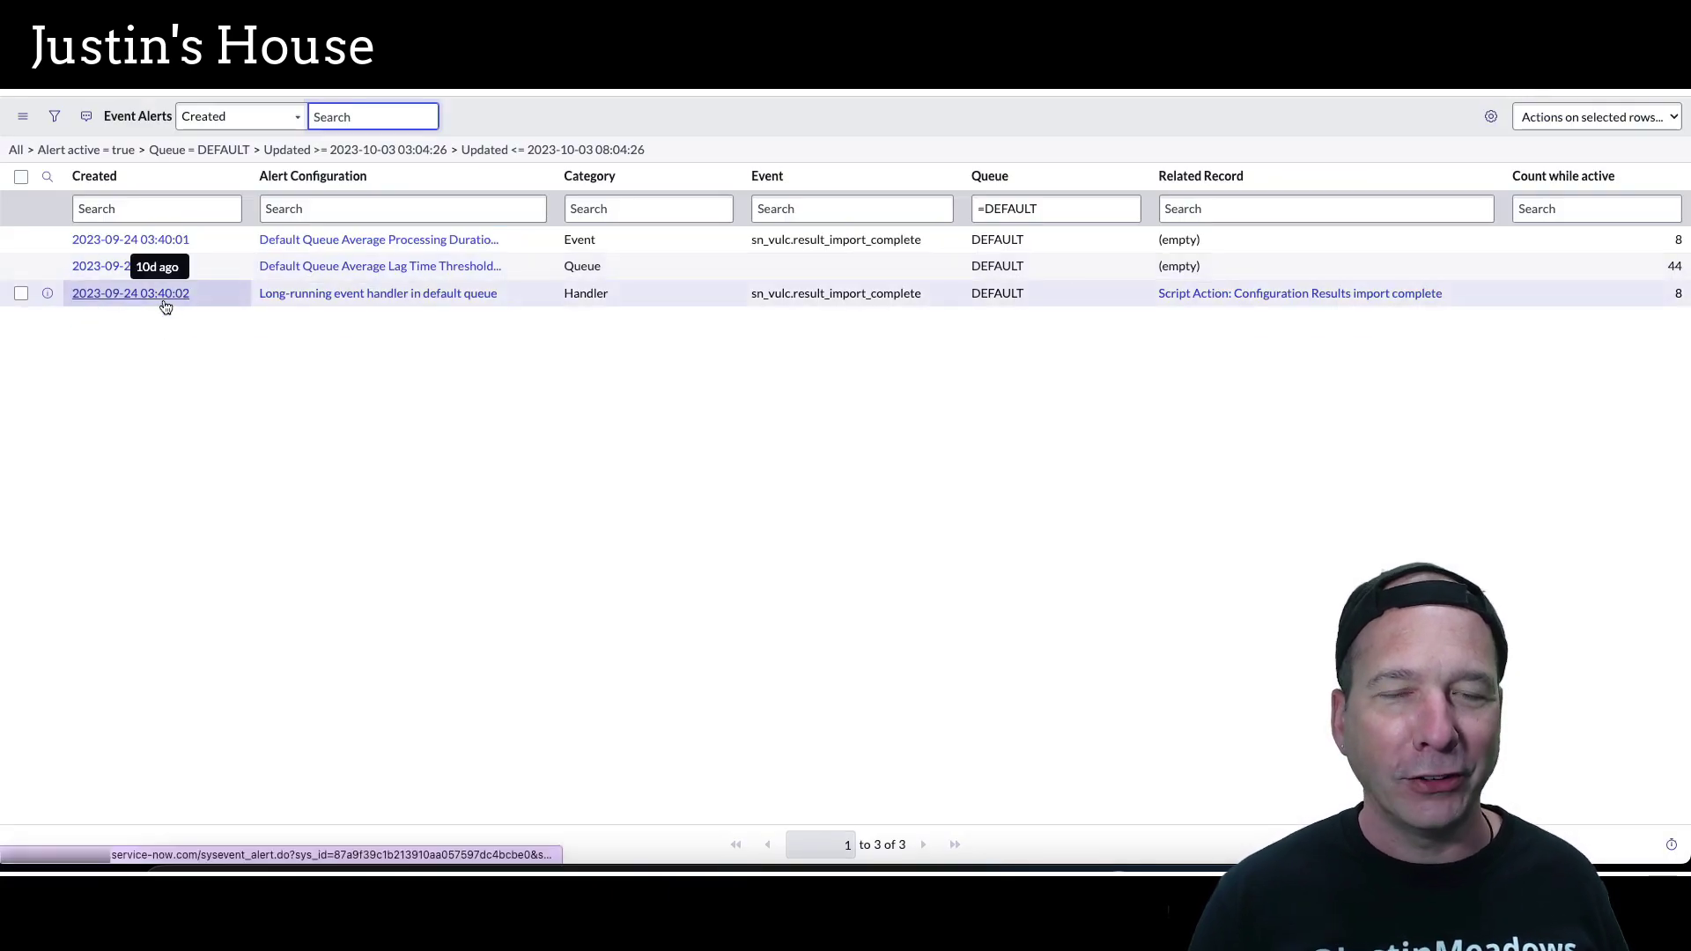